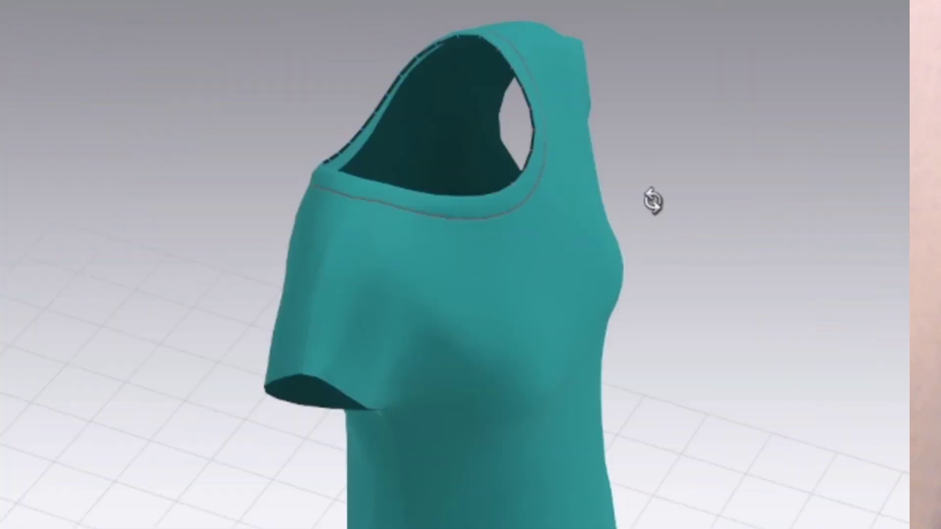
Step: Offset the front and back necklines inward as a single extended internal line at a distance of 2 cm
right_drag(651, 199, 365, 344)
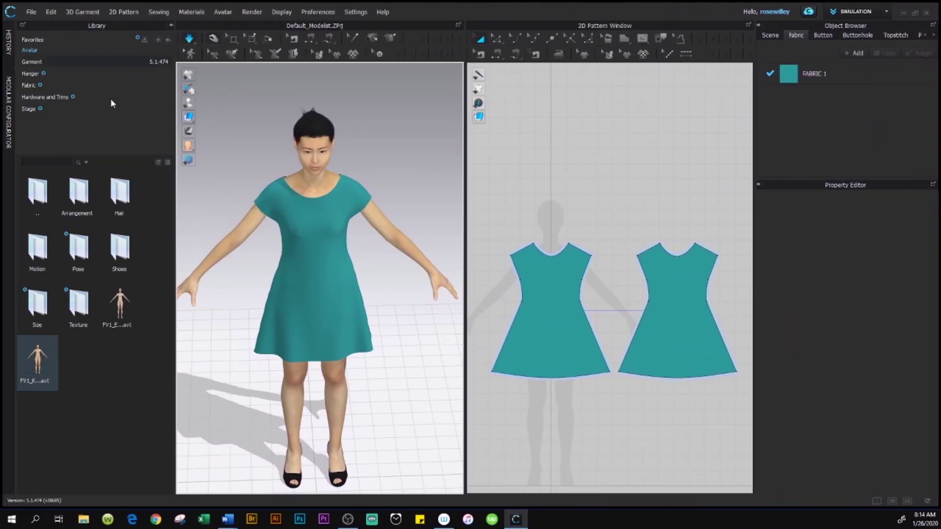
right_drag(426, 251, 373, 453)
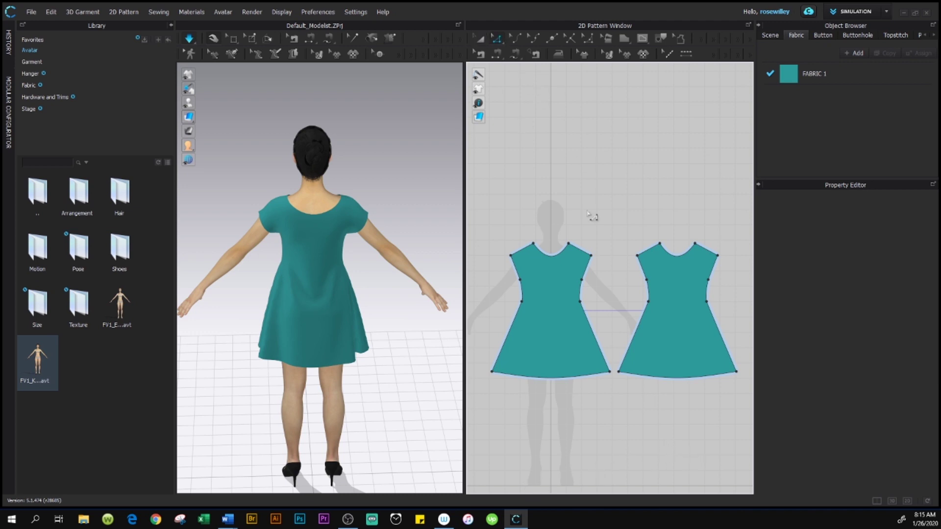
click(553, 257)
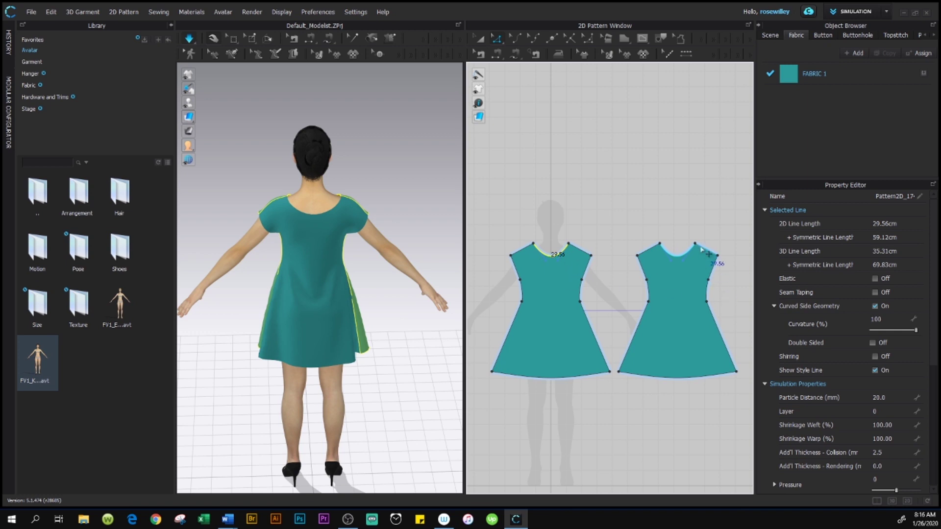
right_click(553, 258)
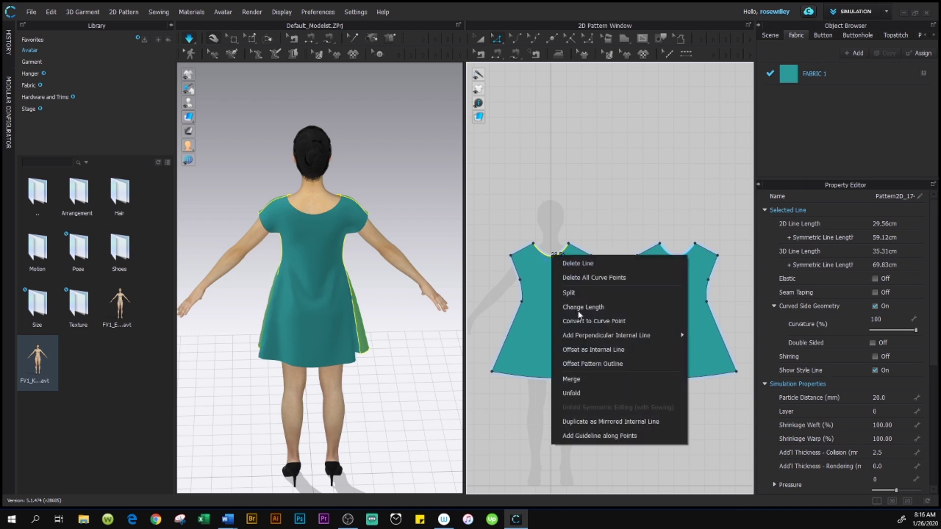
click(603, 350)
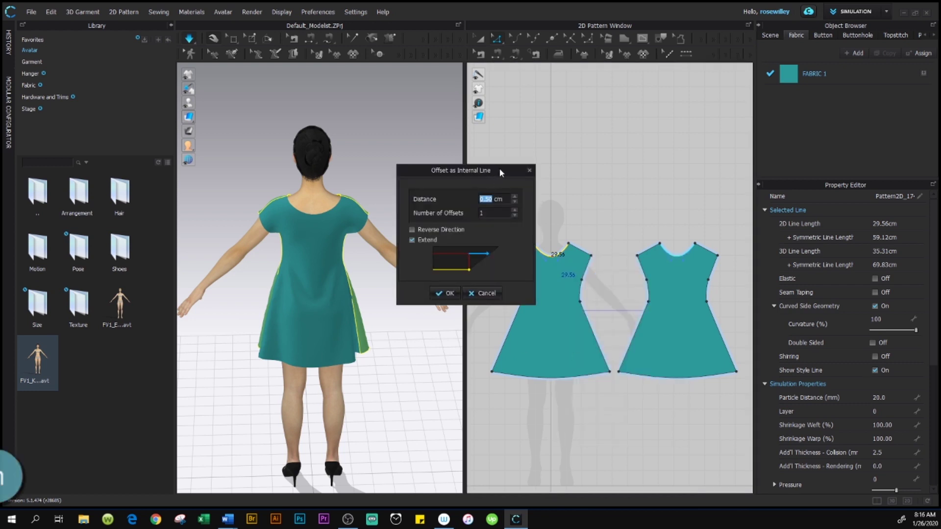
drag(500, 170, 447, 168)
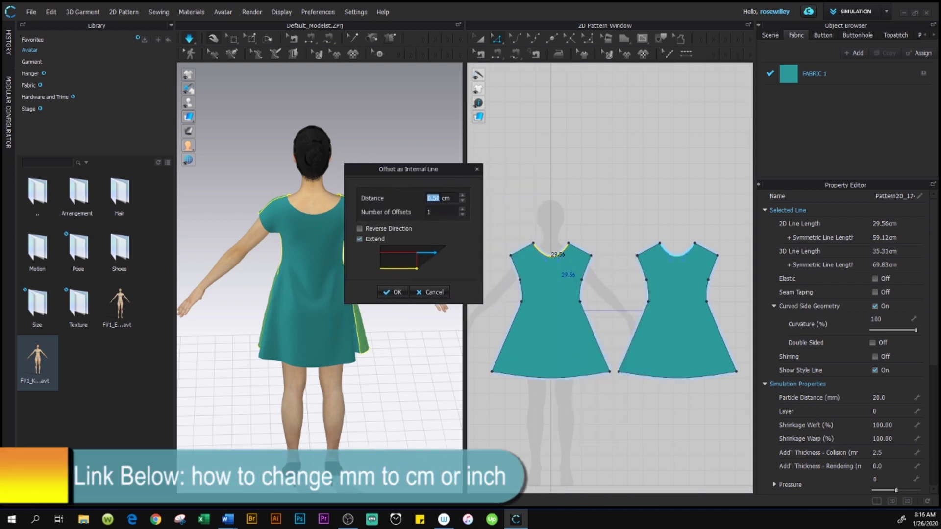
text(2)
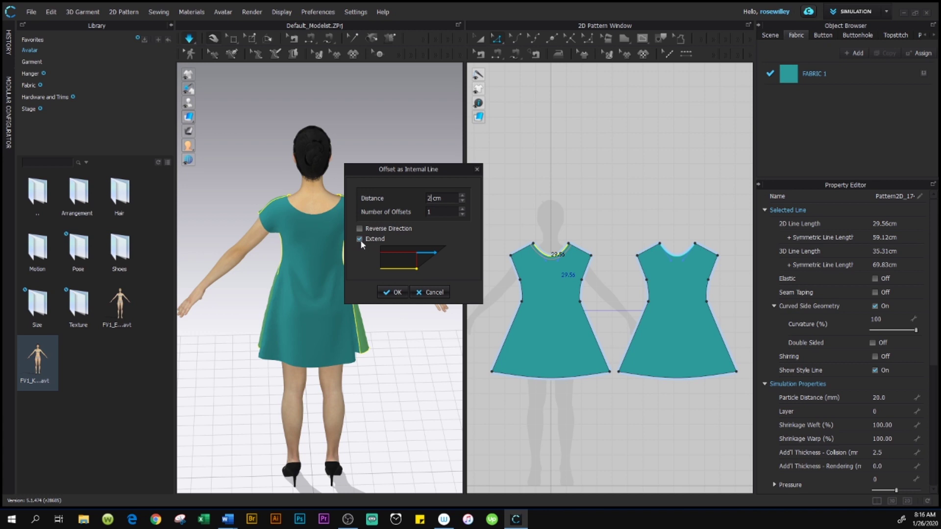
click(384, 292)
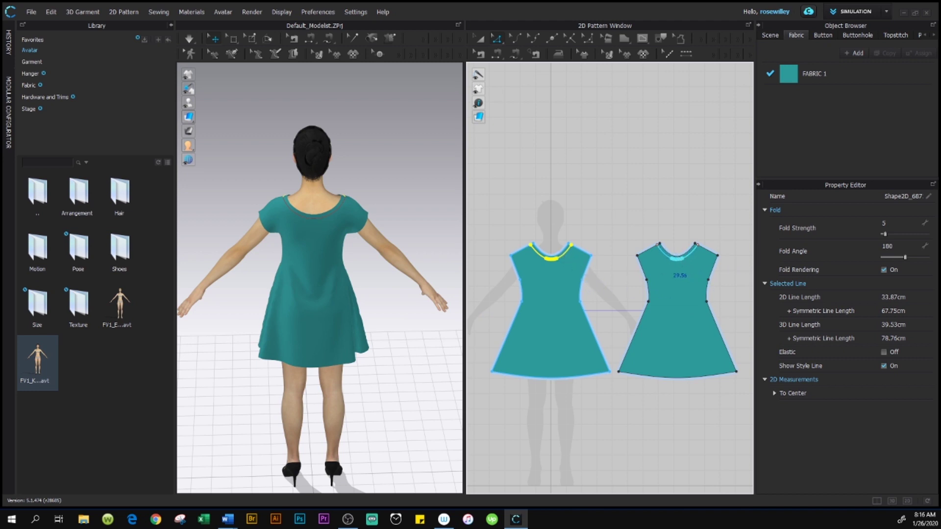
scroll(621, 282, up, 2)
scroll(621, 281, up, 2)
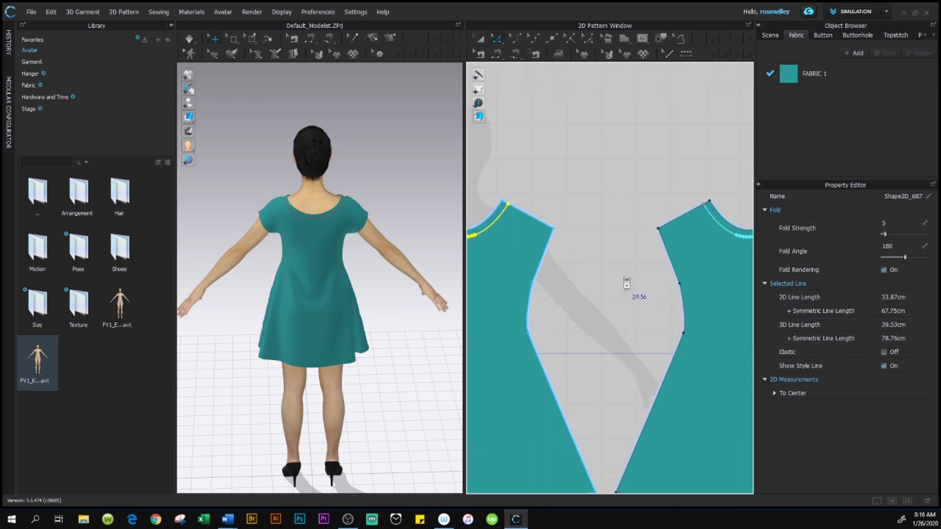
click(539, 306)
Step: Draw a closed four-point internal polygon on the front piece, joining the neckline corners to the ends of the offset line
scroll(630, 288, down, 3)
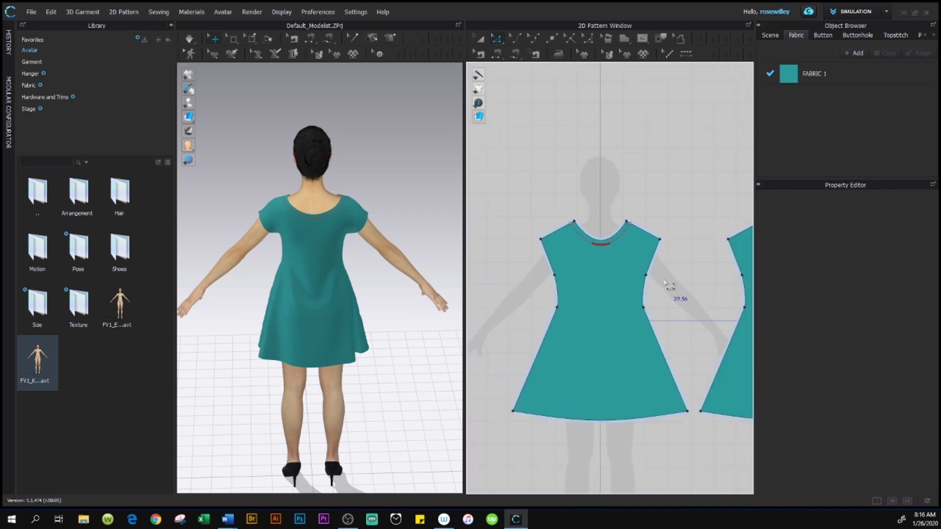
scroll(665, 283, up, 1)
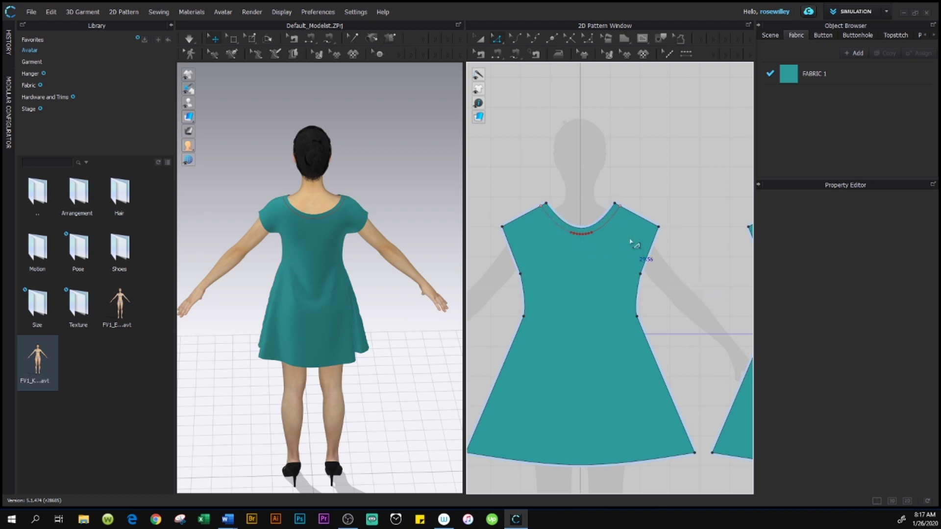
scroll(634, 246, up, 3)
scroll(636, 244, down, 3)
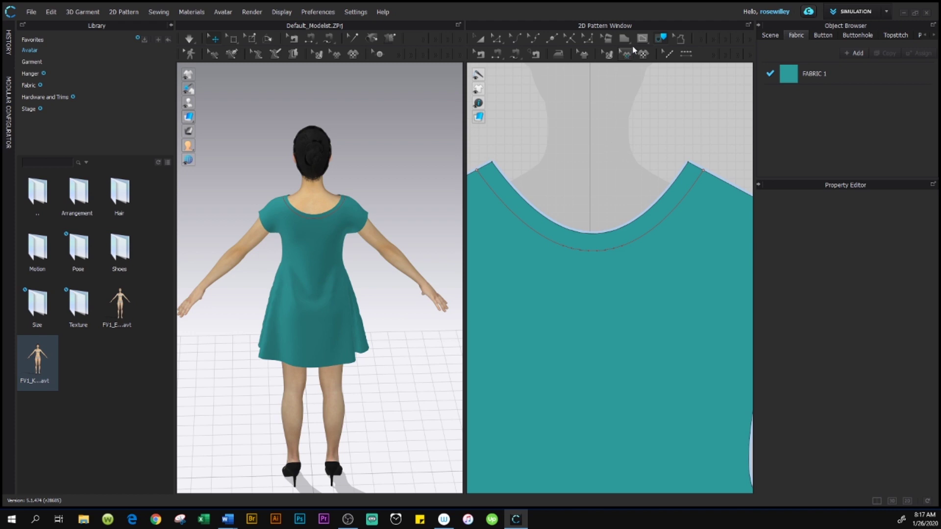
click(643, 39)
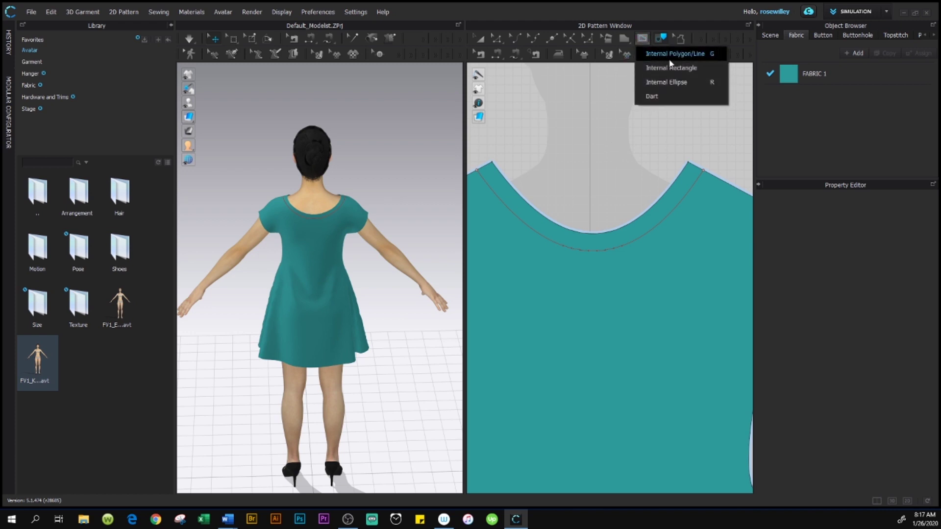
click(707, 57)
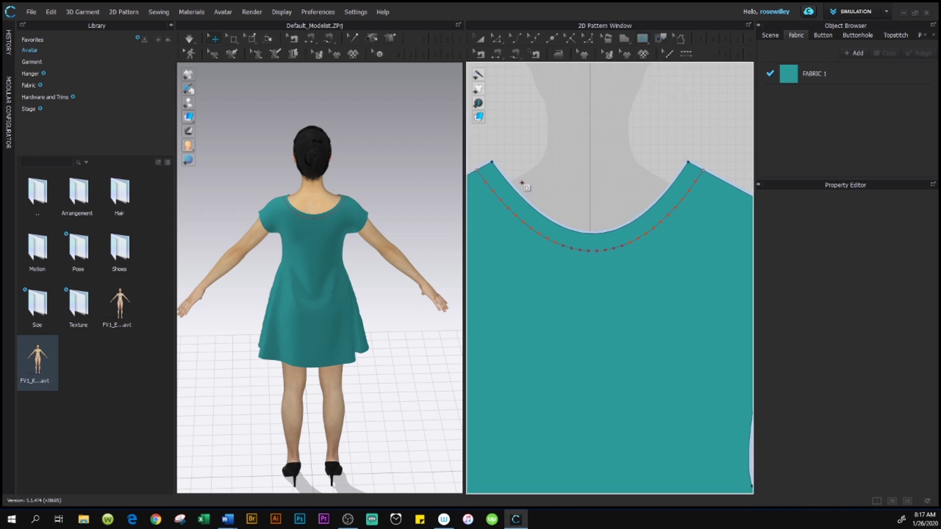
click(492, 163)
click(689, 162)
click(704, 171)
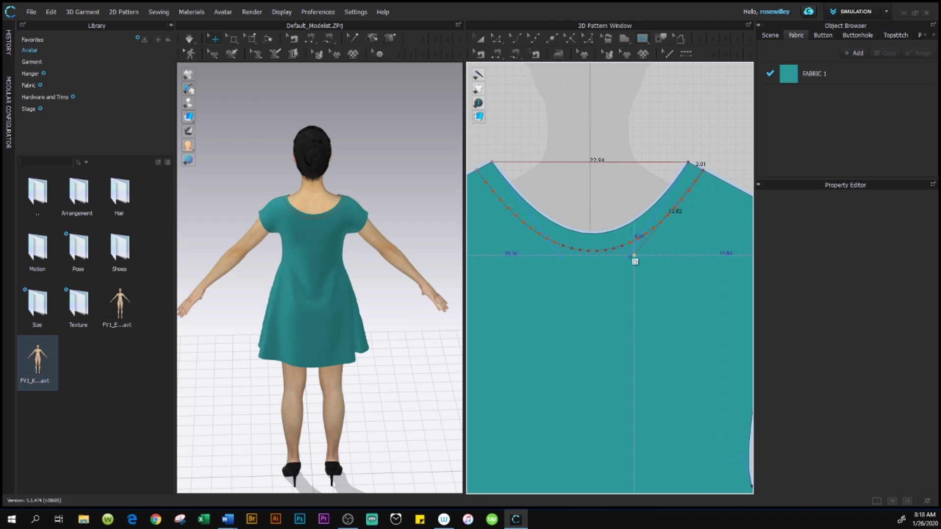
click(492, 163)
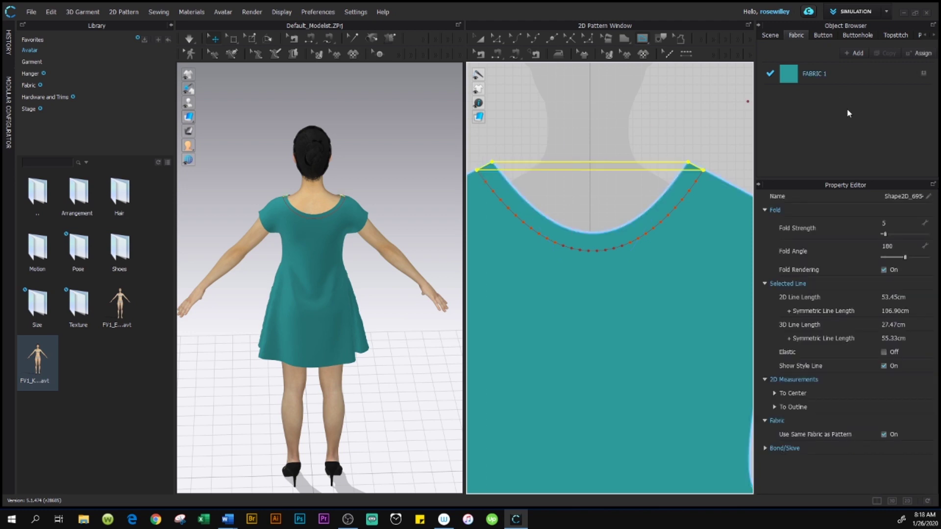
Step: Curve the front polygon's two long edges to follow the offset line and the neckline
click(515, 39)
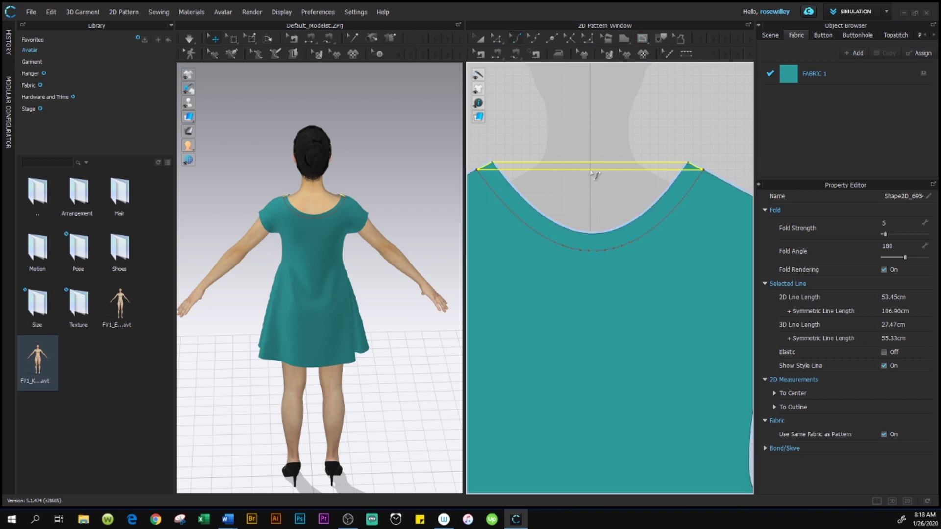
drag(594, 174, 598, 250)
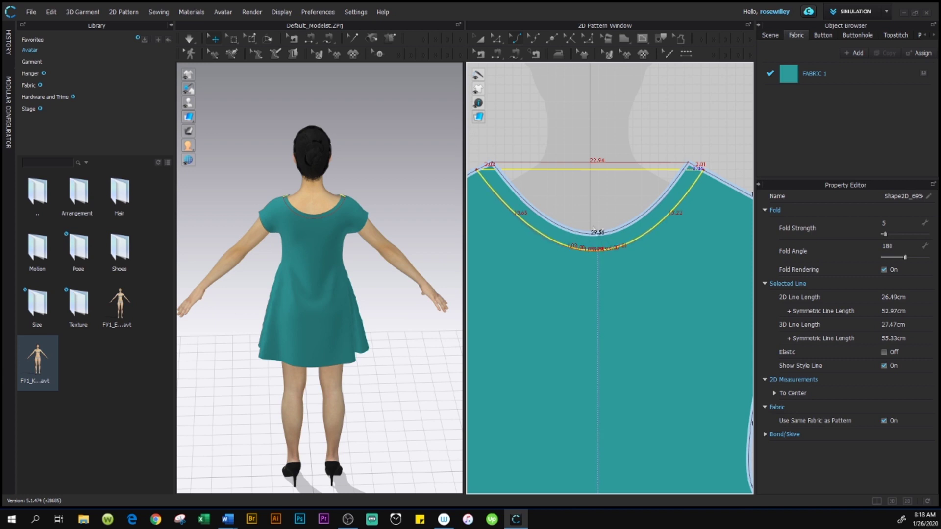
click(596, 163)
drag(596, 165, 596, 236)
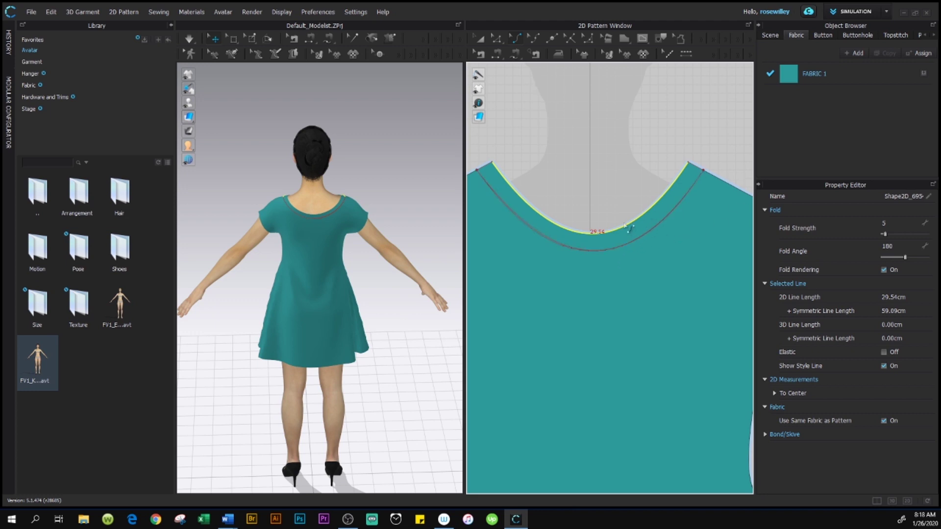
Step: Clone the front neck band shape as a separate pattern and place it about 5.2 cm above the original
click(480, 39)
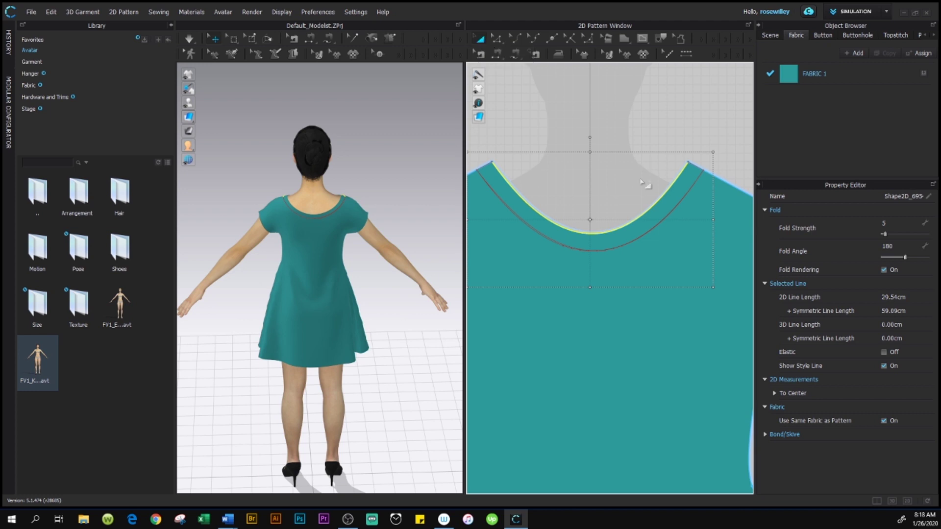
key(Escape)
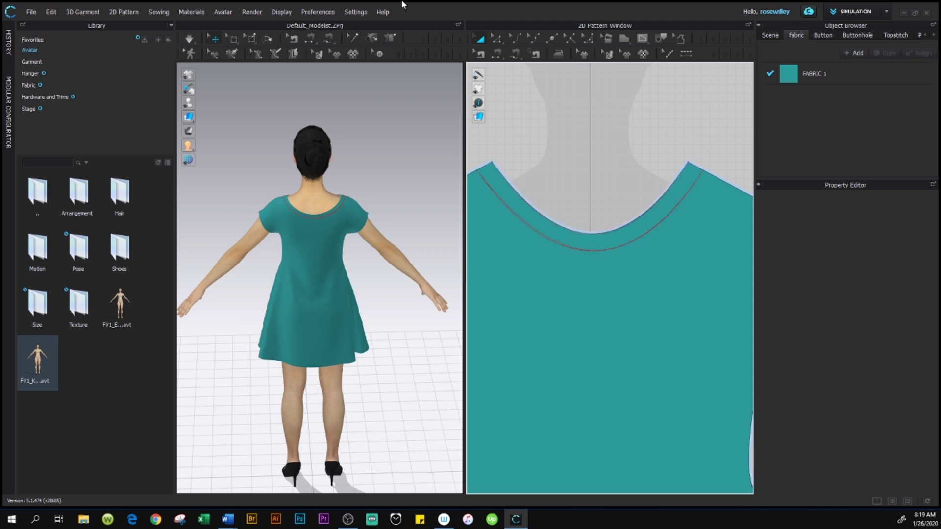
click(594, 242)
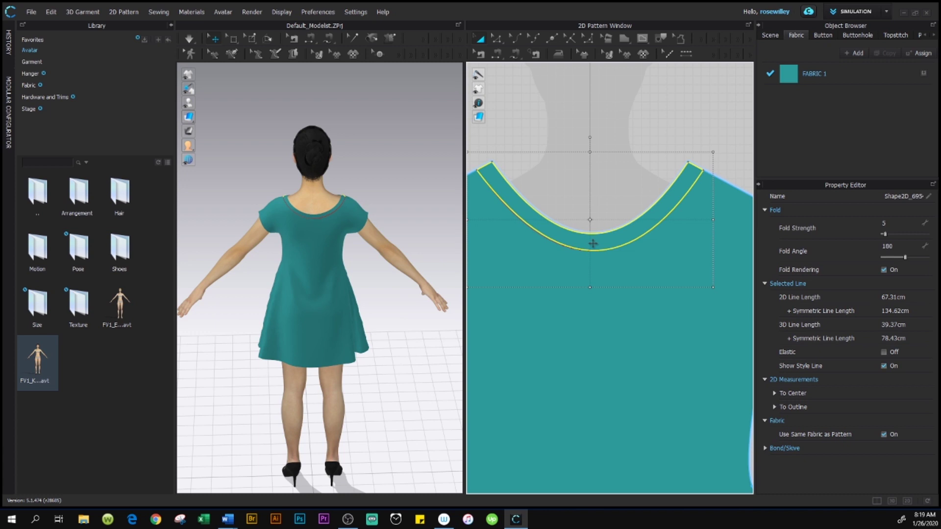
right_click(593, 244)
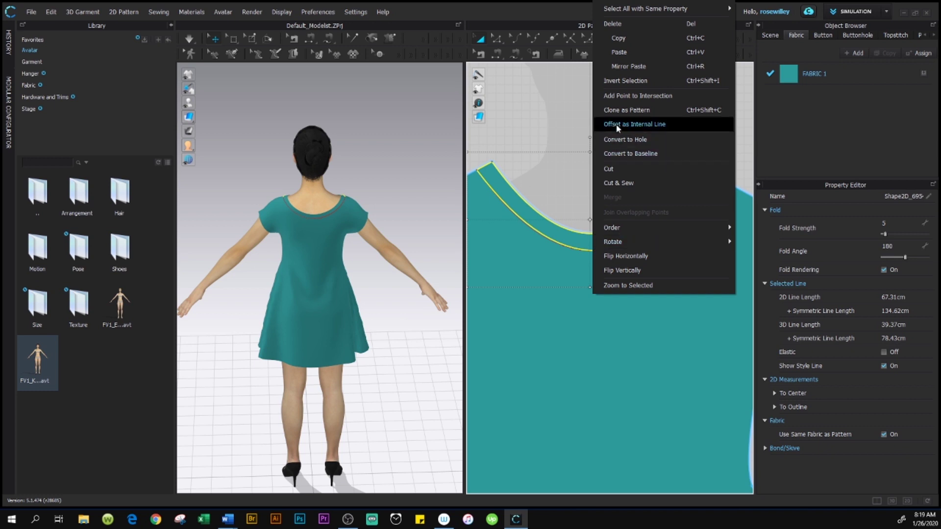
click(646, 111)
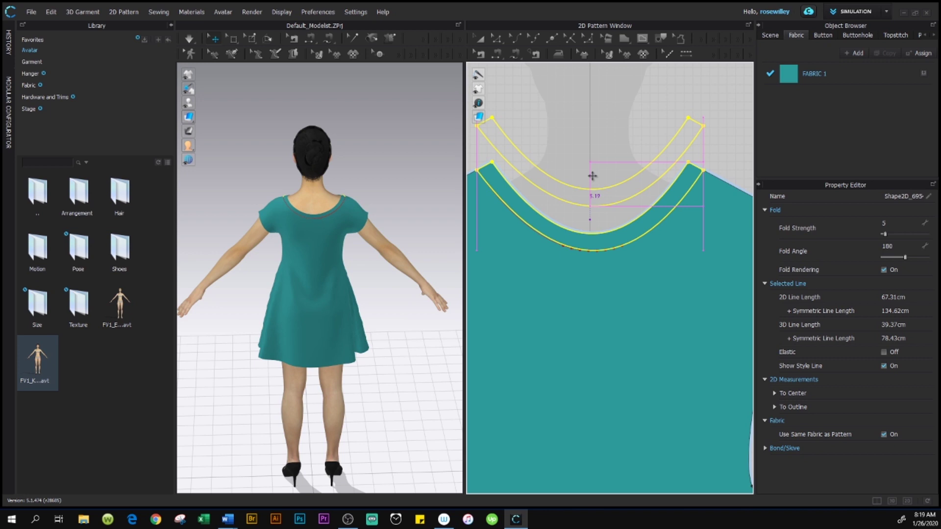
click(592, 175)
scroll(622, 335, down, 8)
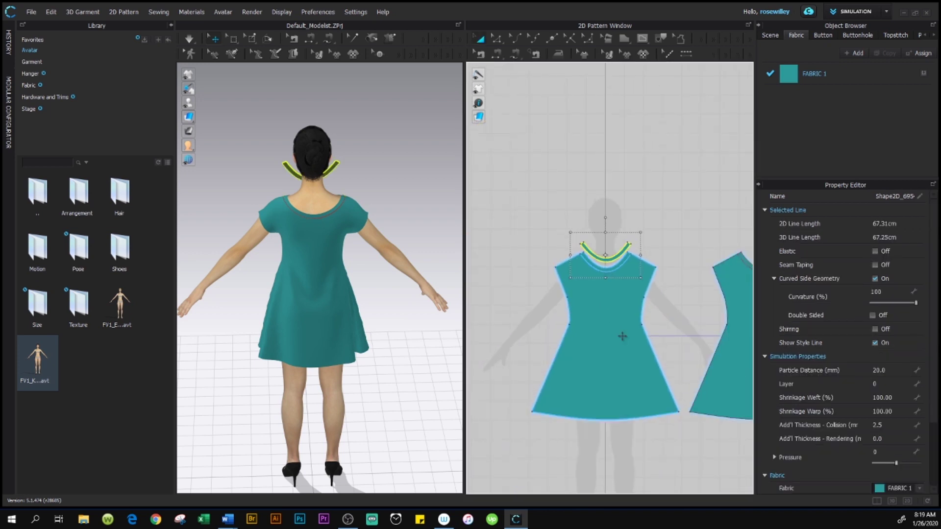
scroll(622, 335, down, 3)
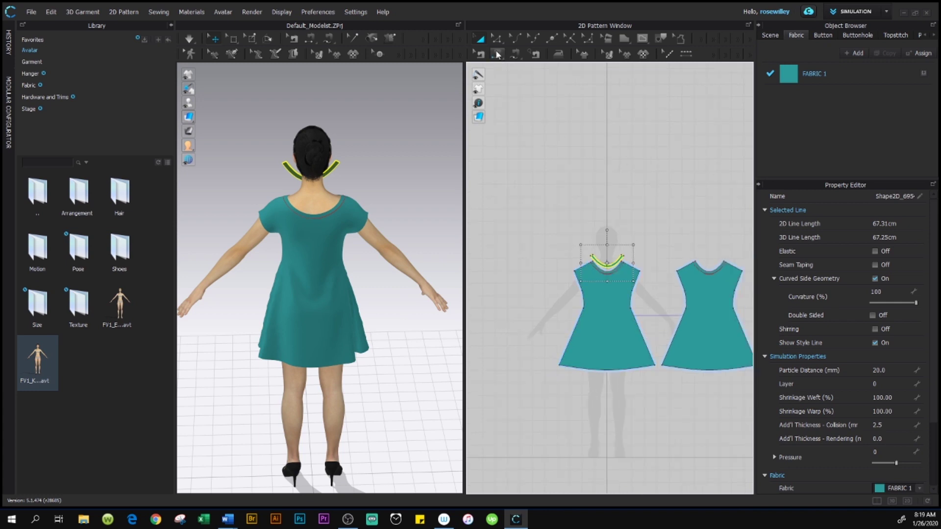
click(651, 242)
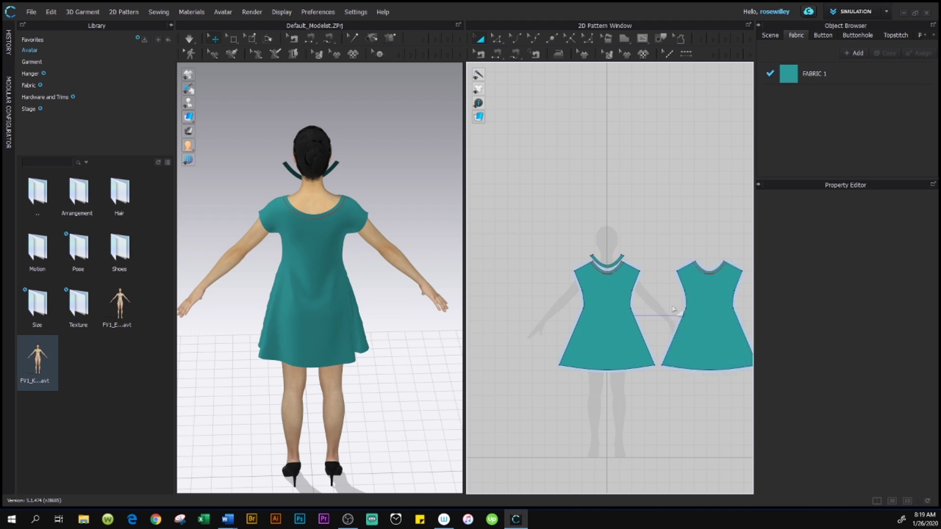
Step: Draw a closed four-point internal polygon on the back piece, joining the neckline corners to the ends of its offset line
scroll(673, 309, up, 4)
scroll(683, 309, down, 4)
scroll(673, 294, up, 2)
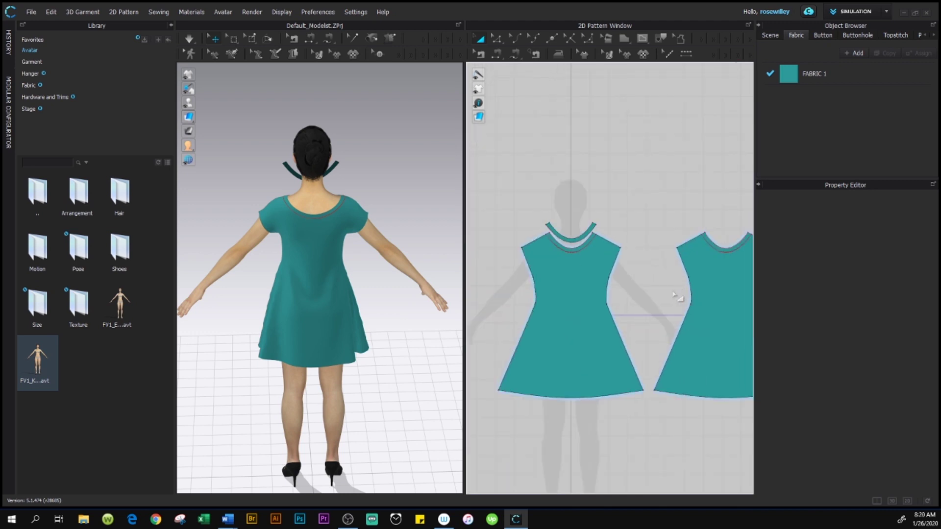
middle_drag(660, 292, 530, 290)
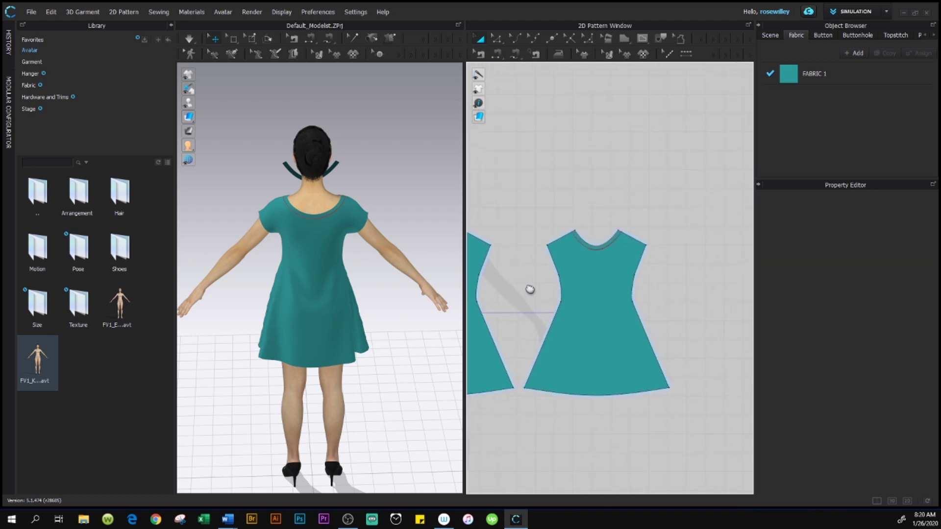
scroll(590, 269, up, 4)
scroll(594, 270, up, 2)
scroll(593, 268, down, 2)
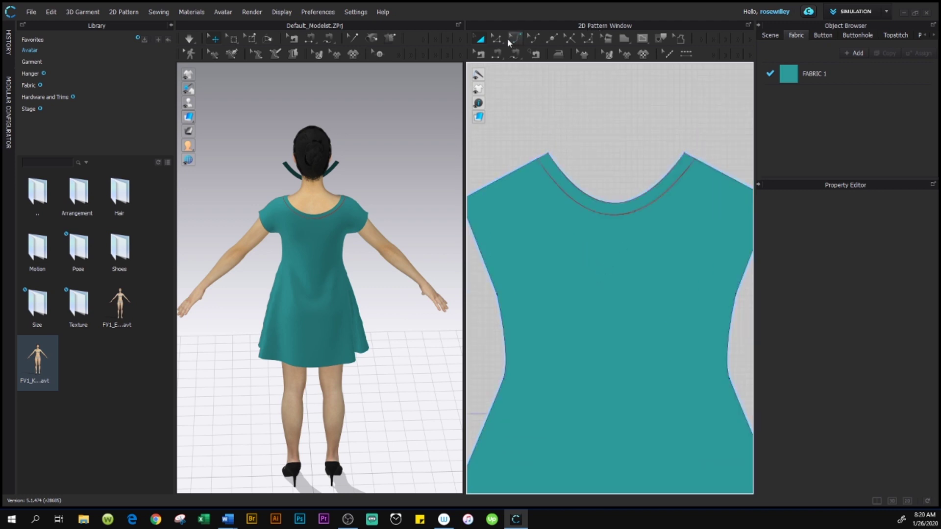
click(642, 39)
click(685, 153)
click(547, 153)
click(685, 154)
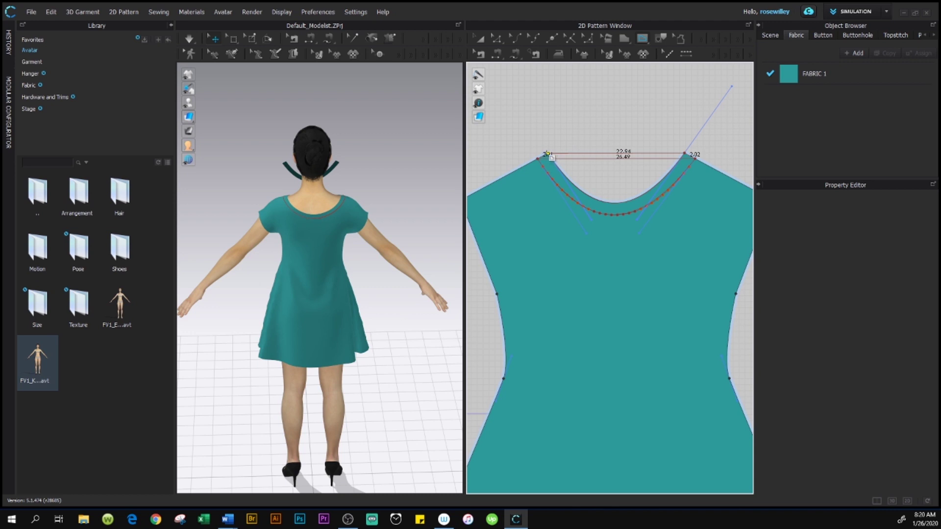
click(548, 154)
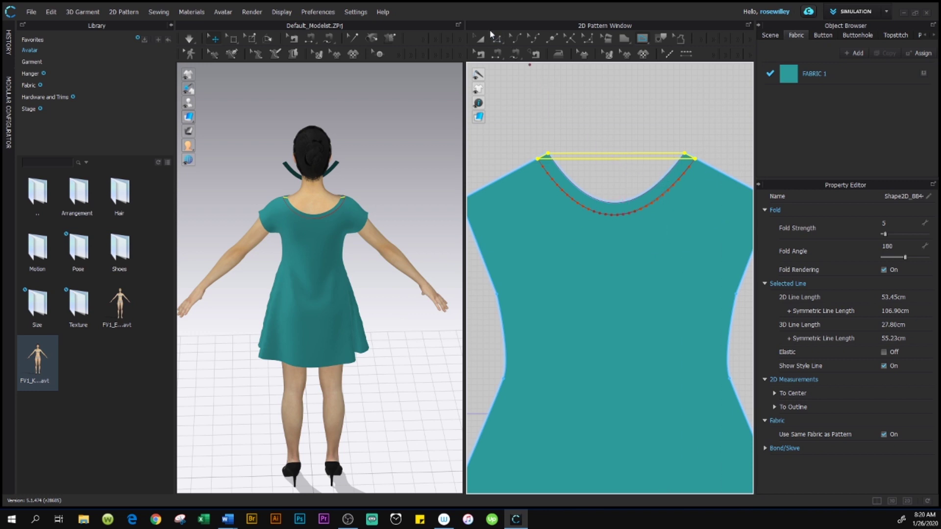
Step: Curve the back polygon's two long edges to follow the offset line and the neckline
click(516, 39)
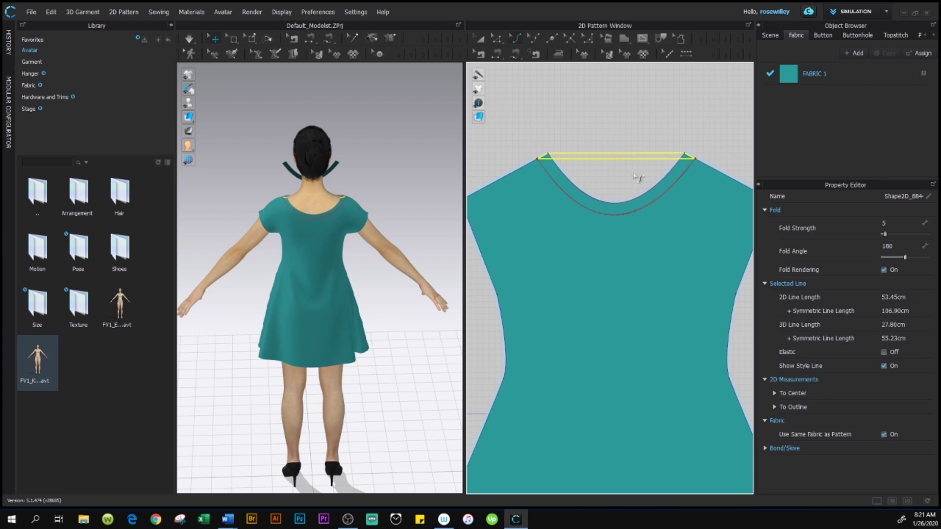
click(620, 161)
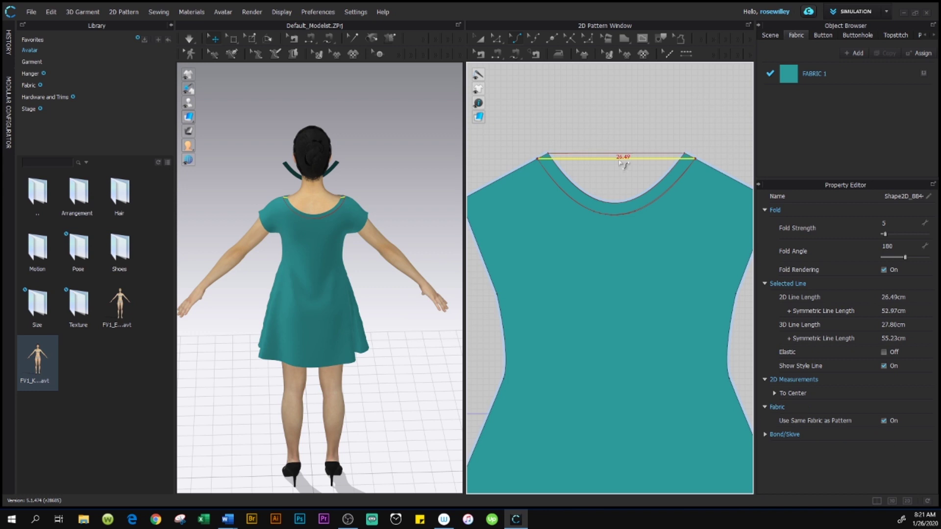
drag(623, 162, 618, 216)
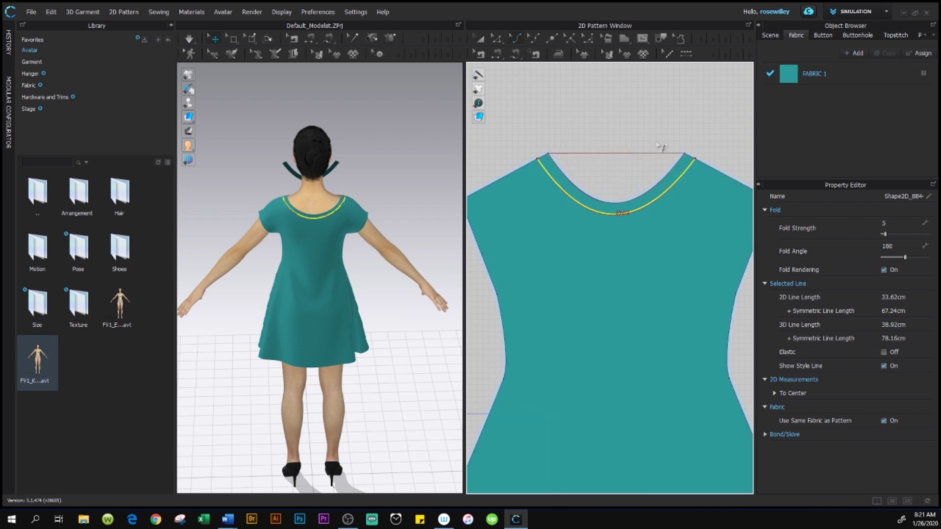
click(616, 154)
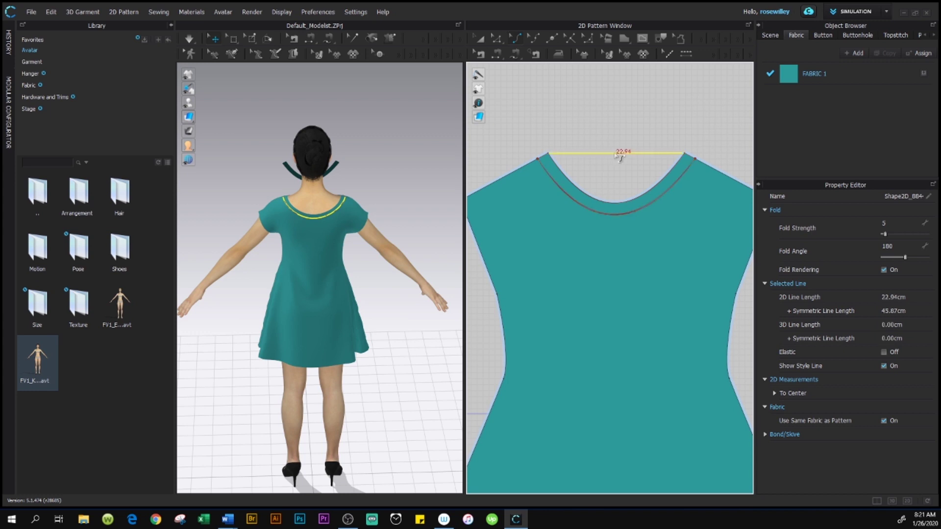
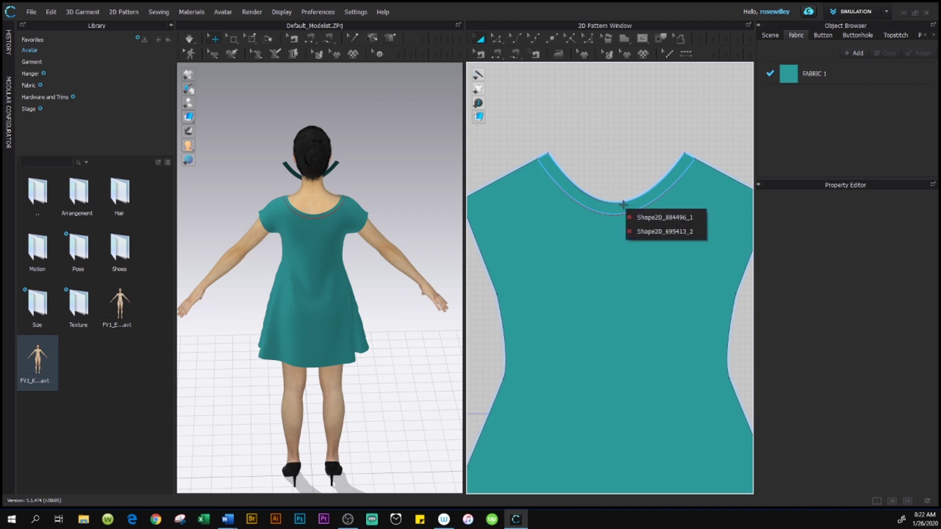
Step: Clone the back neck band shape as a separate pattern and place it about 10.3 cm above the original
click(681, 218)
right_click(639, 211)
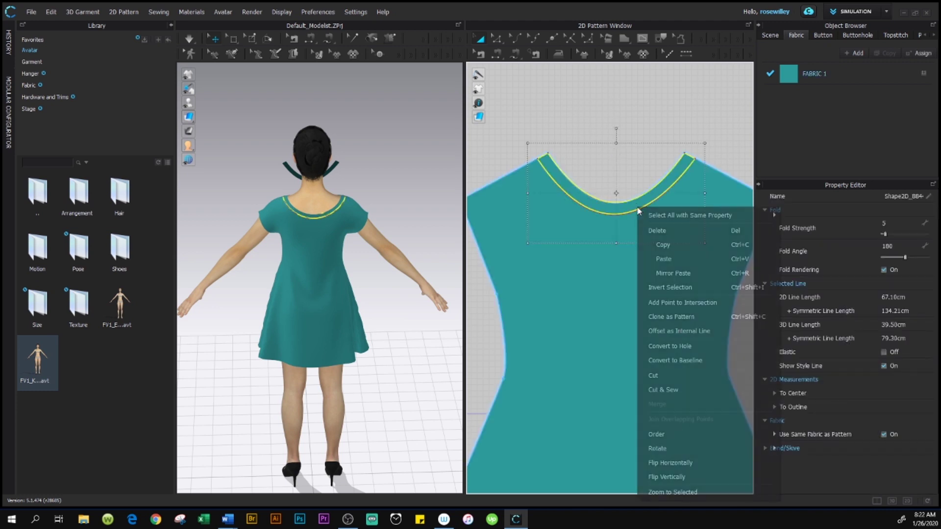
click(680, 318)
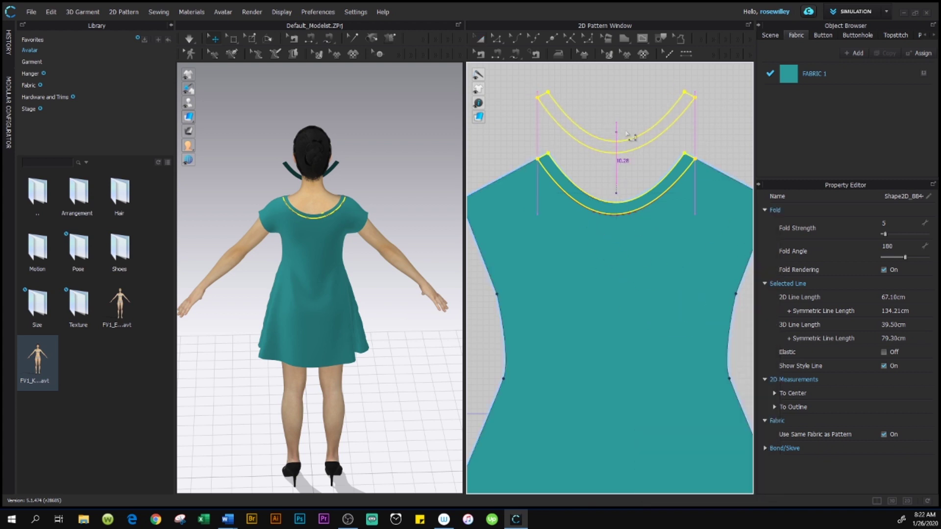
click(631, 137)
scroll(637, 270, down, 5)
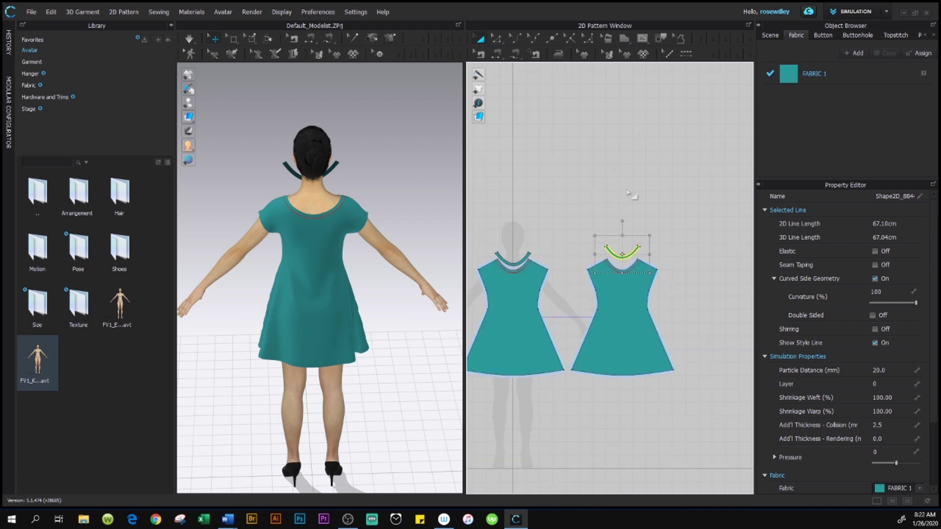
click(629, 193)
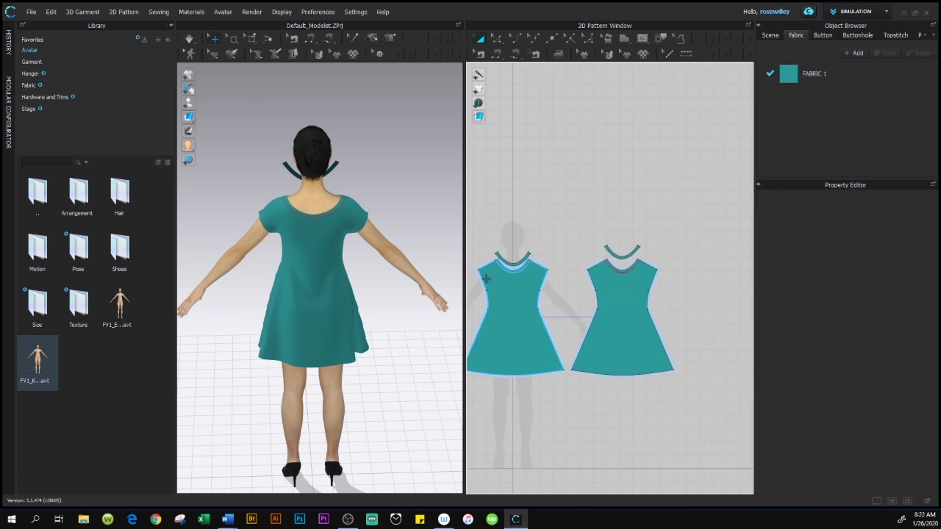
Step: Delete the two overlapping four-point neck band shapes from the dress pieces, keeping the neckline offset lines
scroll(508, 288, up, 5)
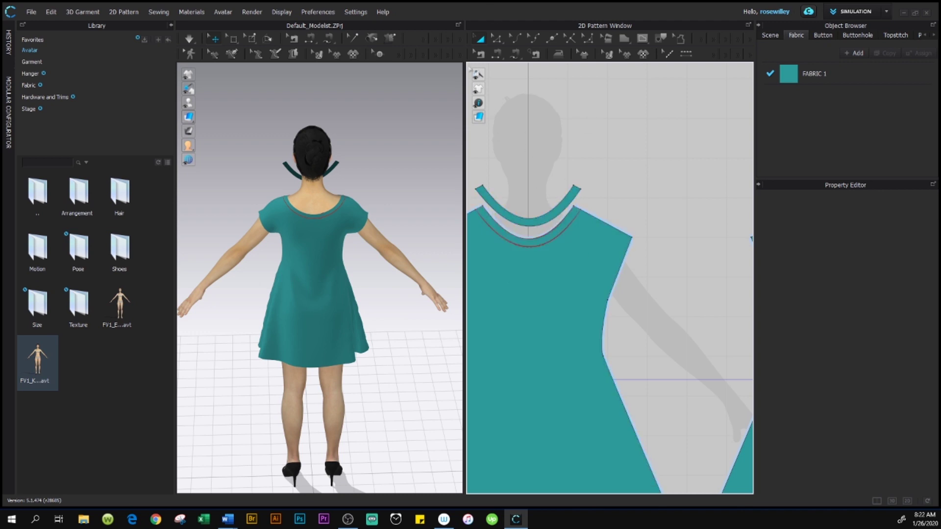
click(555, 240)
click(568, 229)
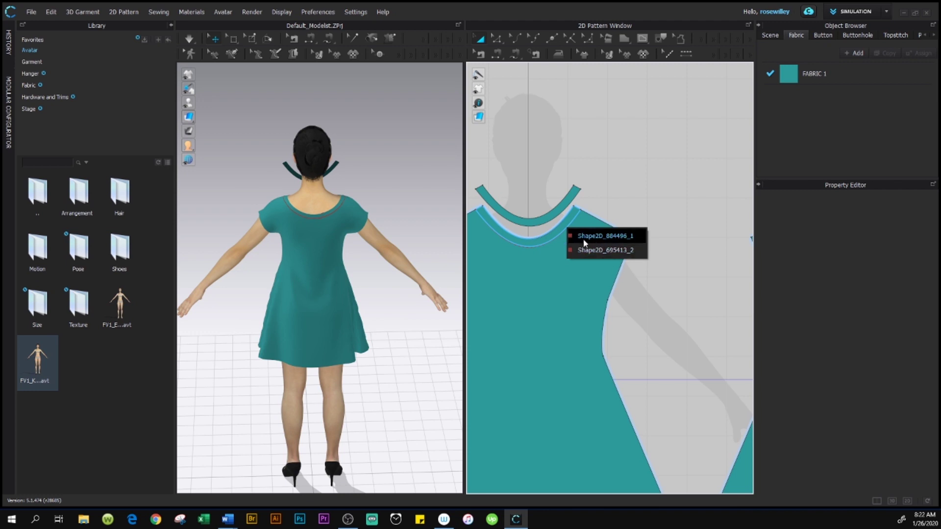
click(585, 236)
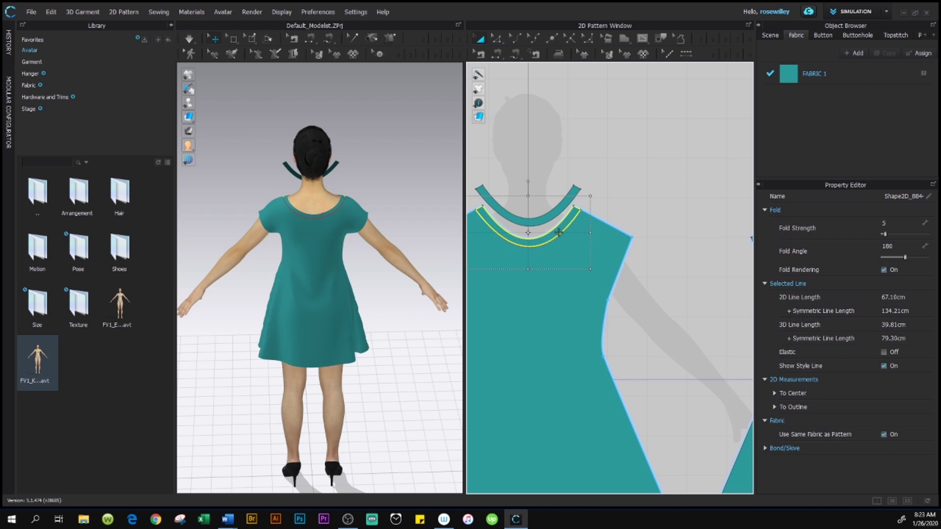
click(676, 261)
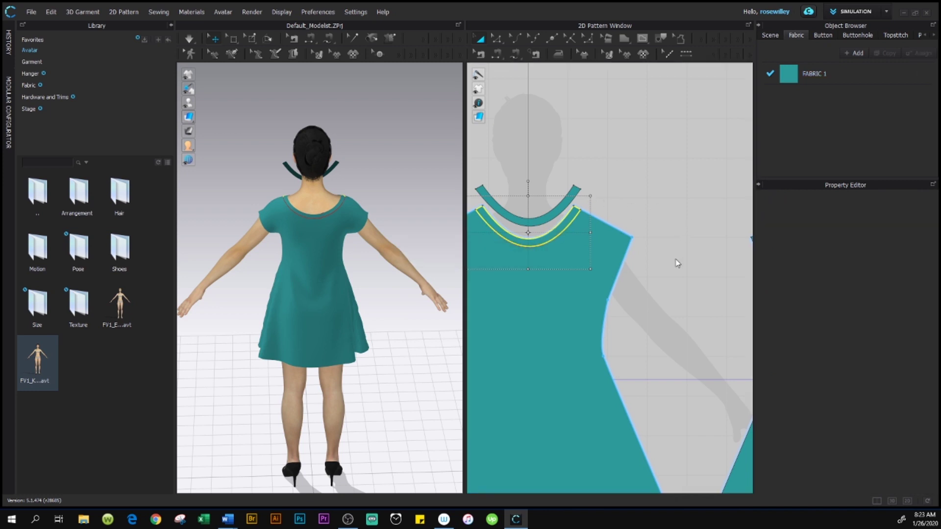
click(677, 263)
scroll(581, 237, up, 2)
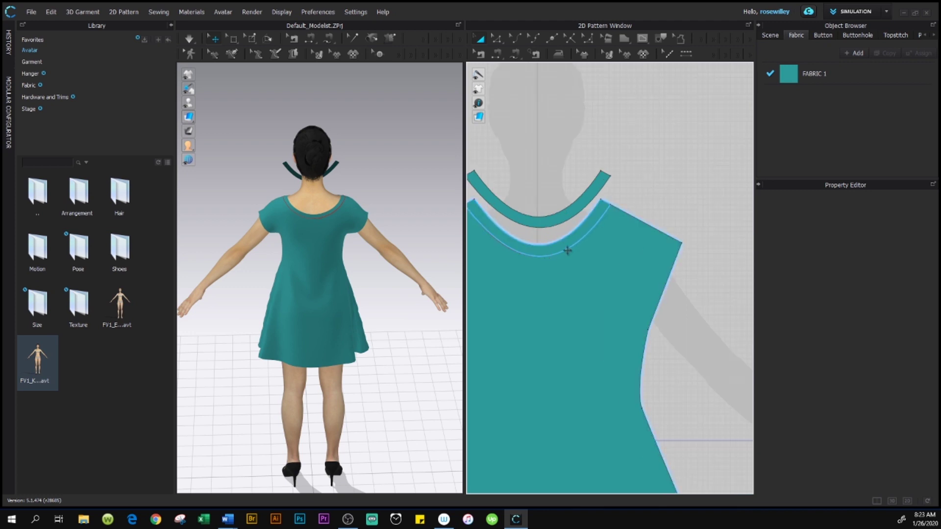
middle_drag(690, 176, 563, 204)
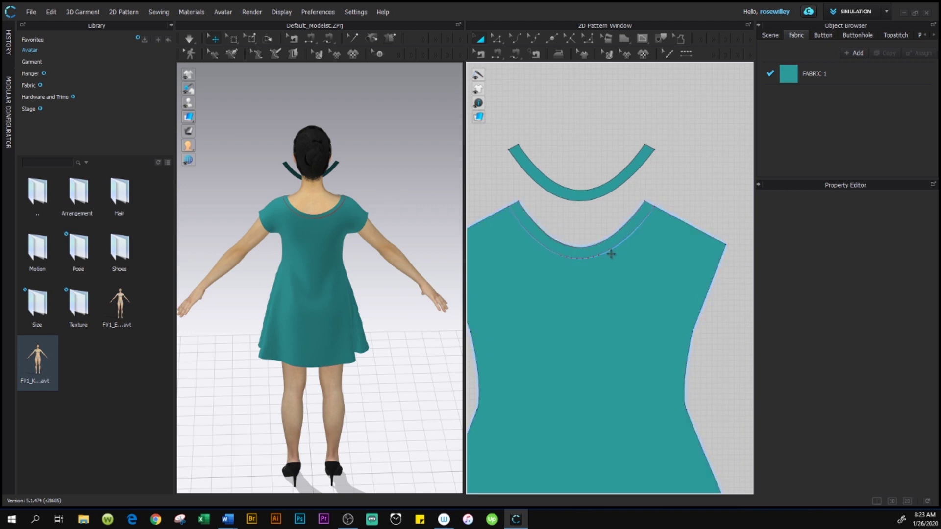
click(586, 253)
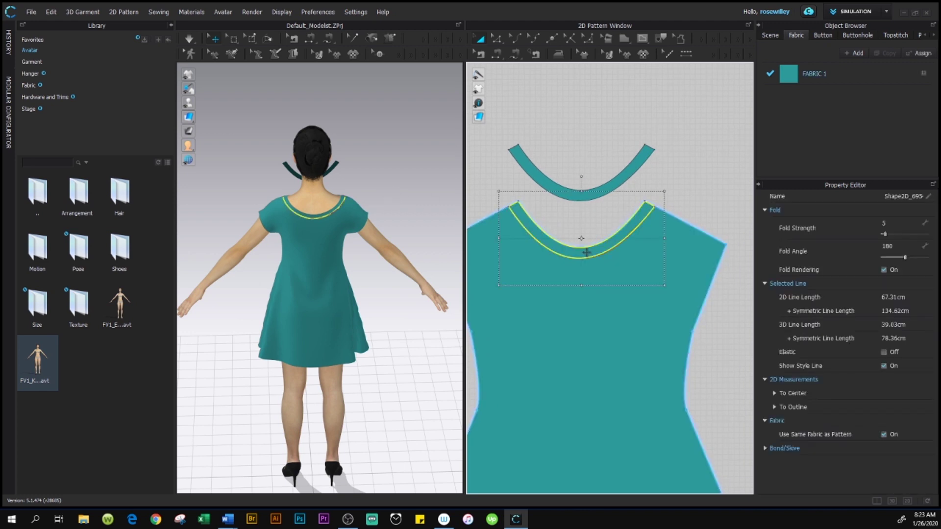
key(Escape)
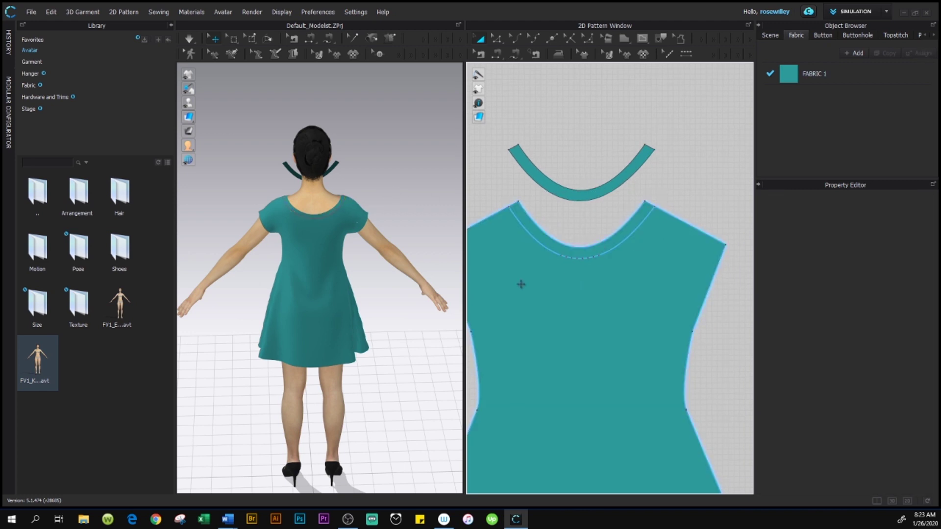
Step: Examine the neckline offset lines and the cloned neck bands on the front and back pieces
scroll(607, 258, down, 3)
scroll(606, 258, up, 2)
scroll(626, 251, down, 3)
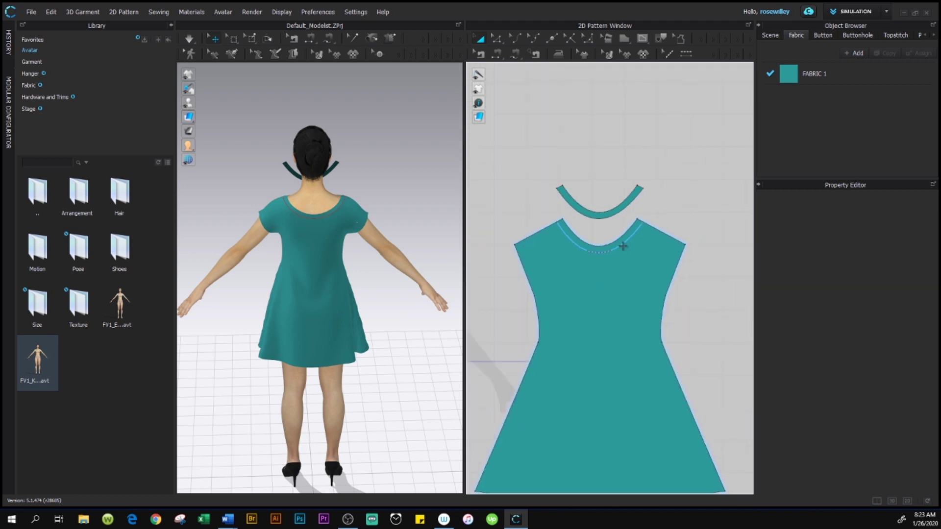
middle_drag(625, 251, 625, 193)
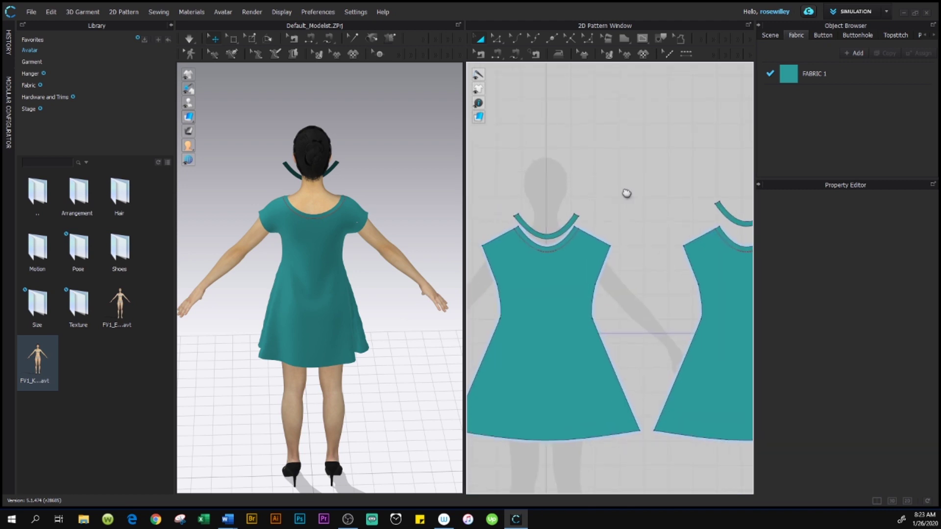
mouse_move(649, 218)
middle_down()
mouse_move(628, 214)
mouse_move(681, 200)
mouse_move(642, 215)
mouse_move(604, 279)
mouse_move(605, 243)
mouse_move(641, 192)
mouse_move(573, 216)
mouse_move(627, 206)
mouse_move(647, 225)
middle_up()
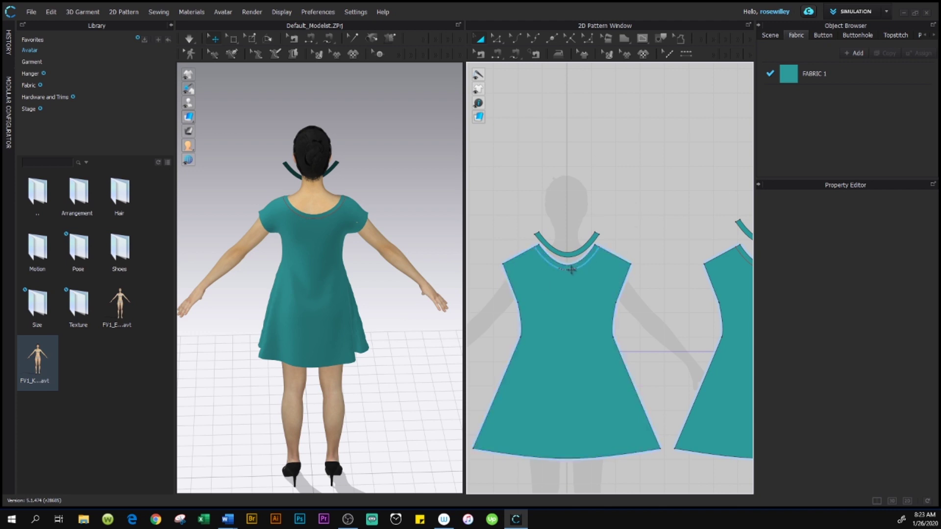
scroll(571, 269, up, 6)
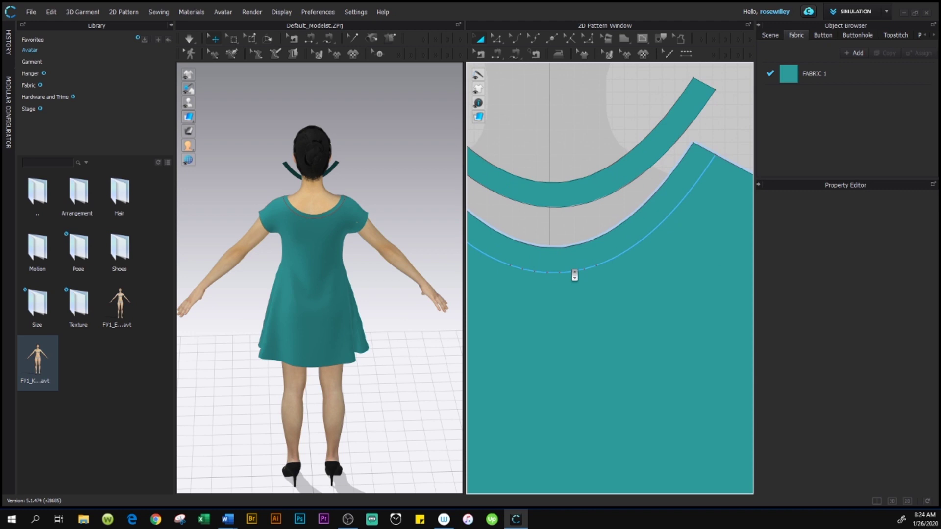
scroll(575, 275, down, 8)
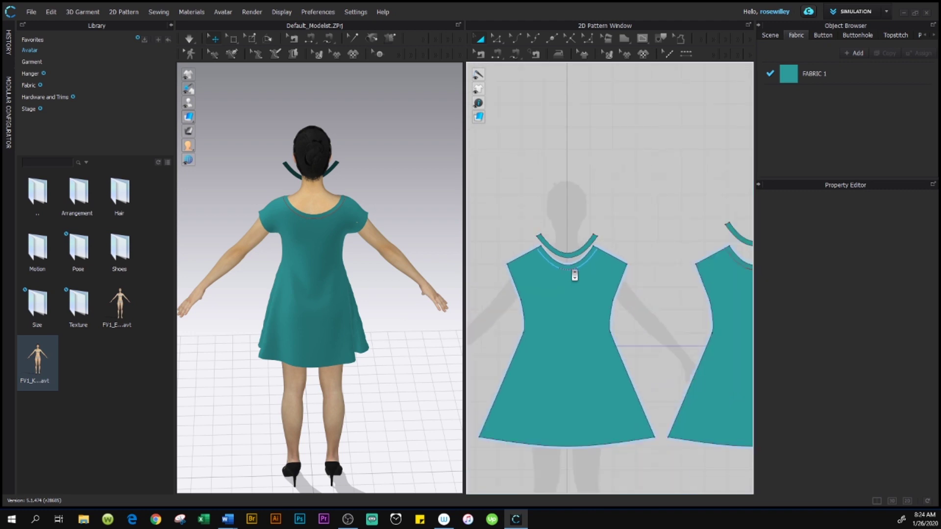
scroll(574, 276, down, 2)
scroll(574, 275, up, 8)
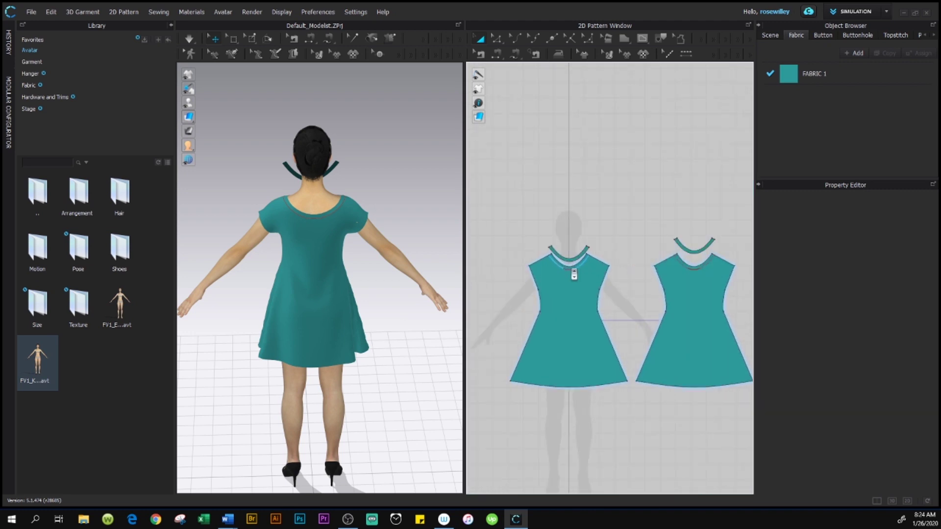
scroll(573, 274, up, 2)
scroll(570, 270, down, 5)
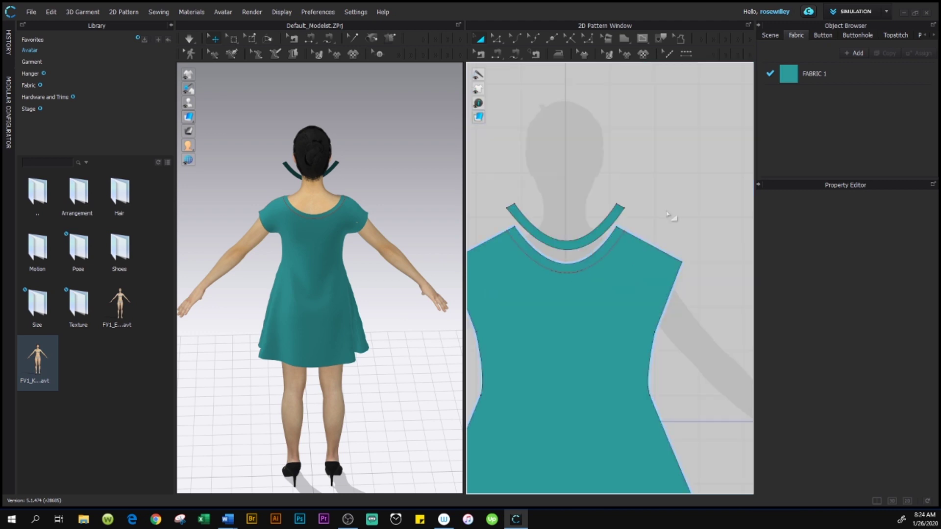
middle_drag(681, 194, 708, 176)
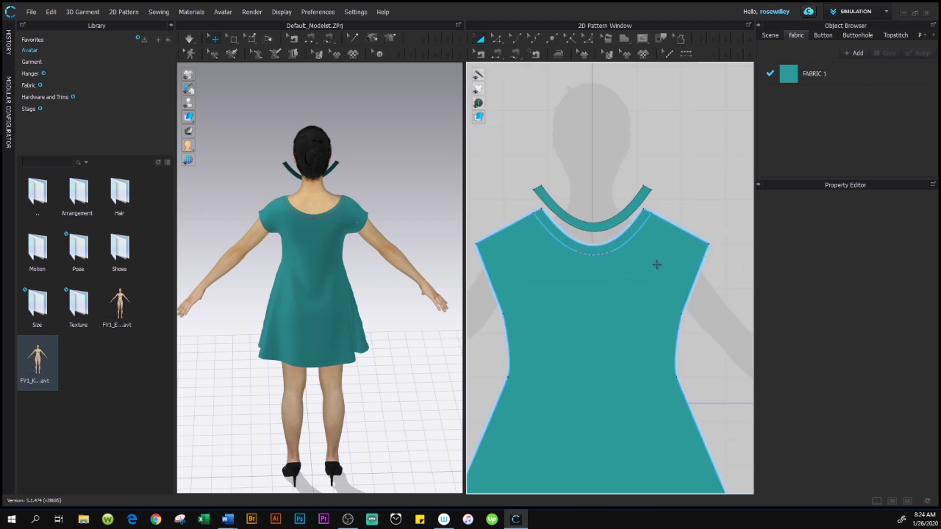
Step: Show the avatar's arrangement points in the 3D view
scroll(374, 275, down, 5)
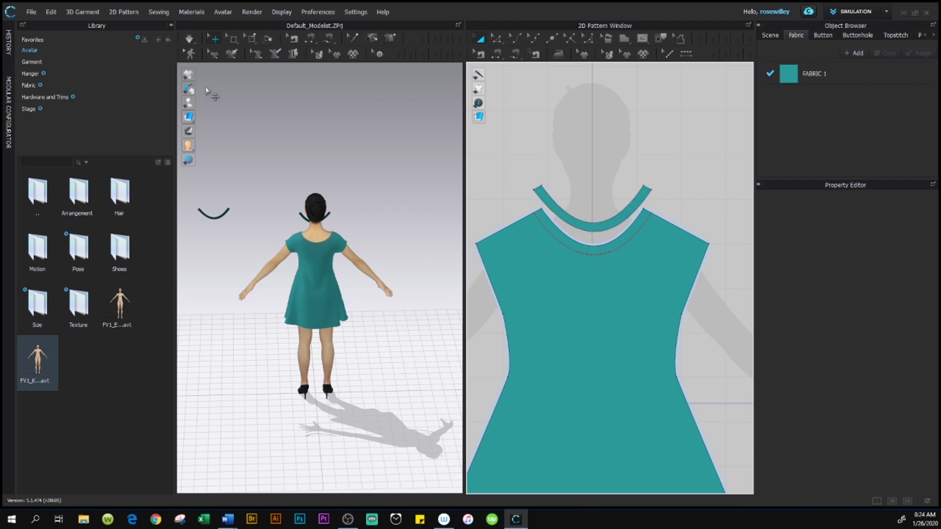
mouse_move(187, 103)
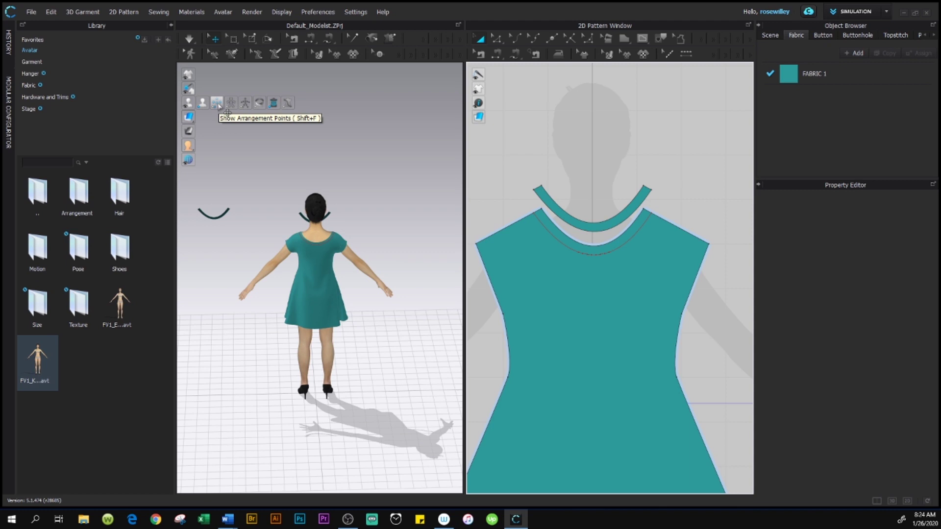
click(217, 103)
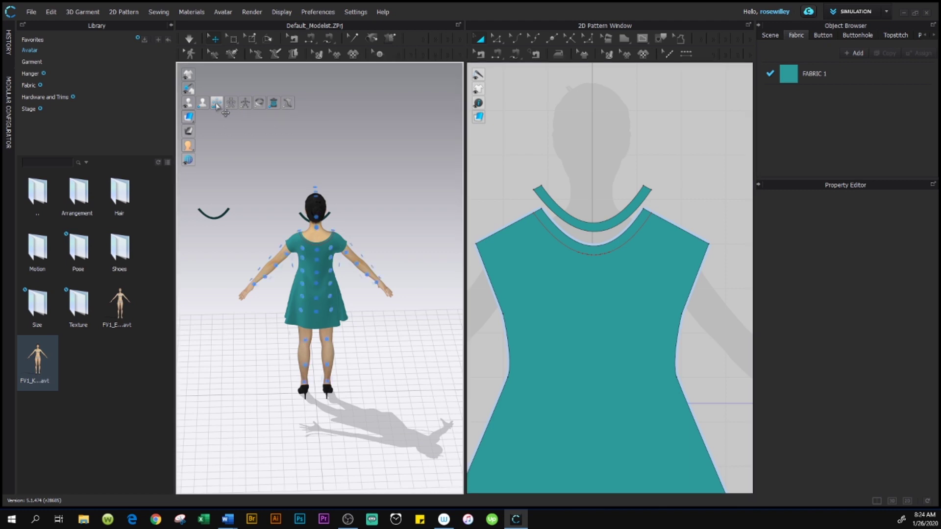
Step: Arrange the back neck band pattern at the avatar's back-neck arrangement point and inspect its placement from the side and front
scroll(657, 229, down, 2)
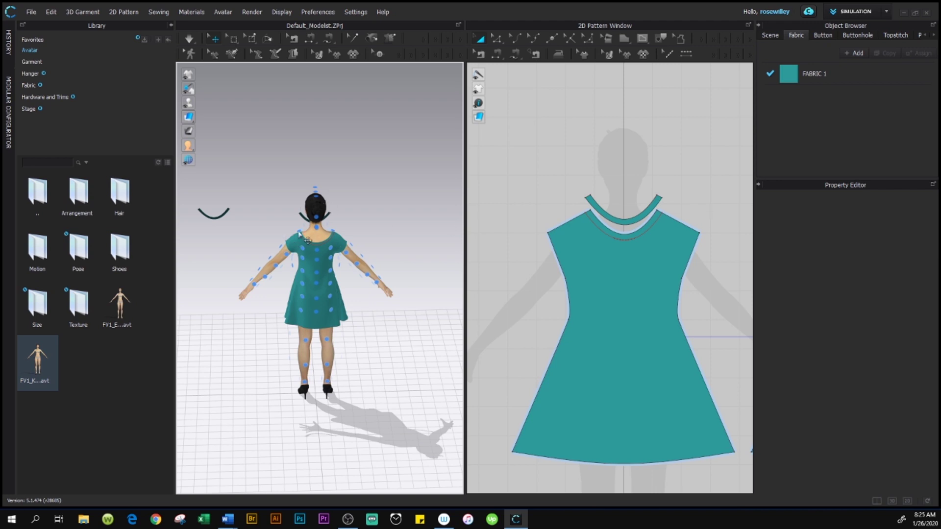
scroll(637, 257, down, 2)
scroll(656, 230, down, 1)
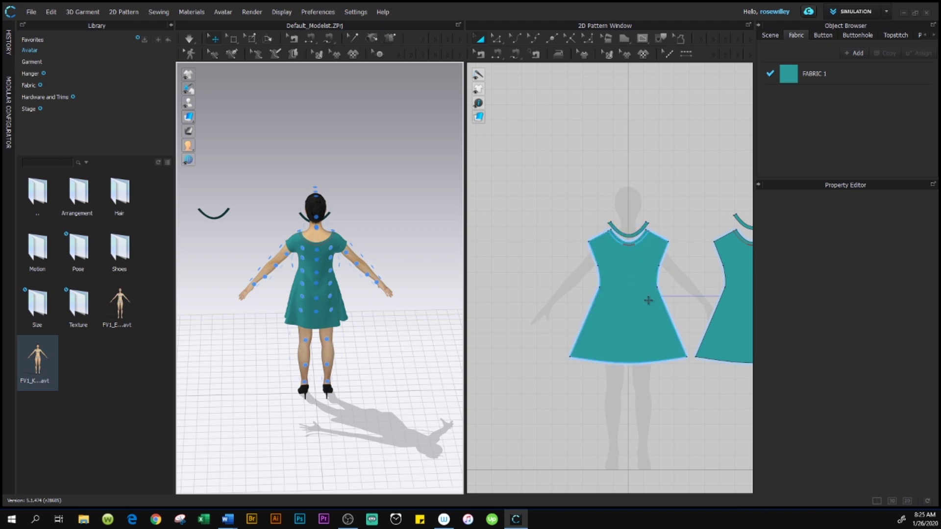
right_drag(674, 281, 596, 267)
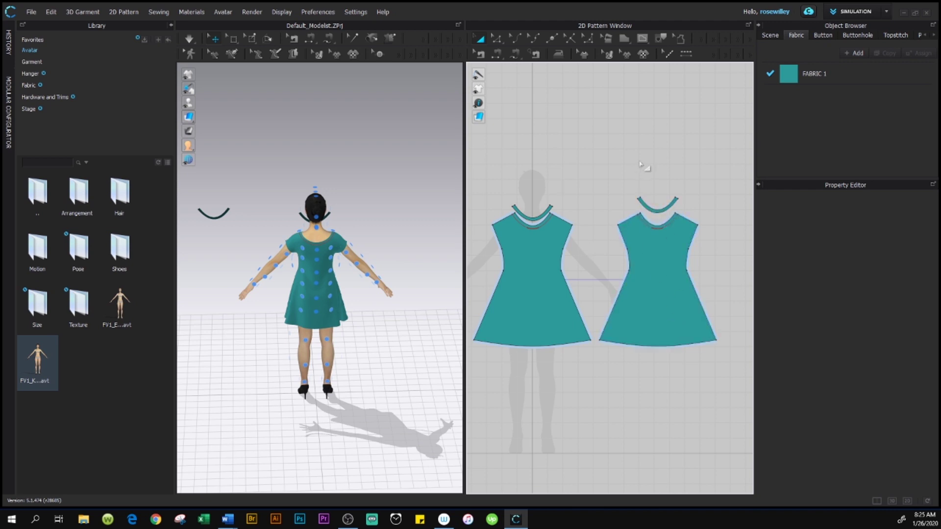
click(657, 212)
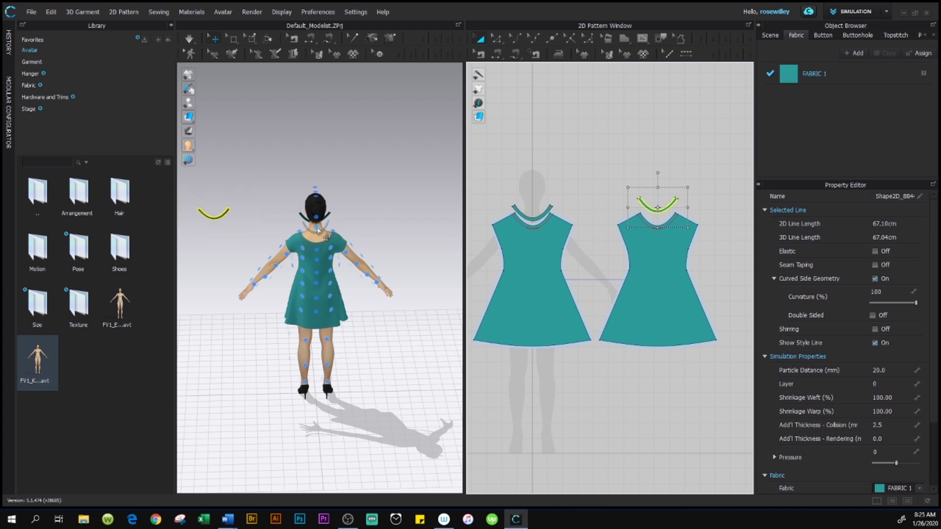
click(317, 229)
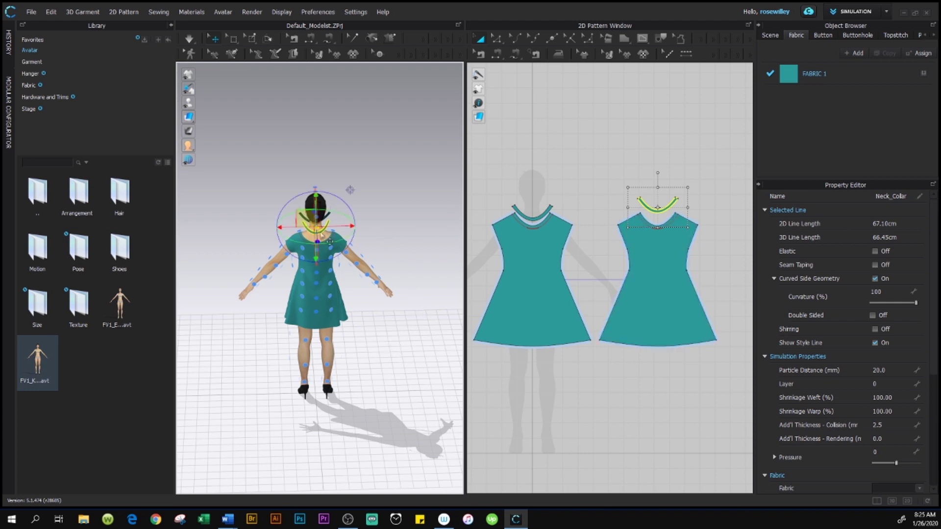
right_drag(320, 235, 416, 266)
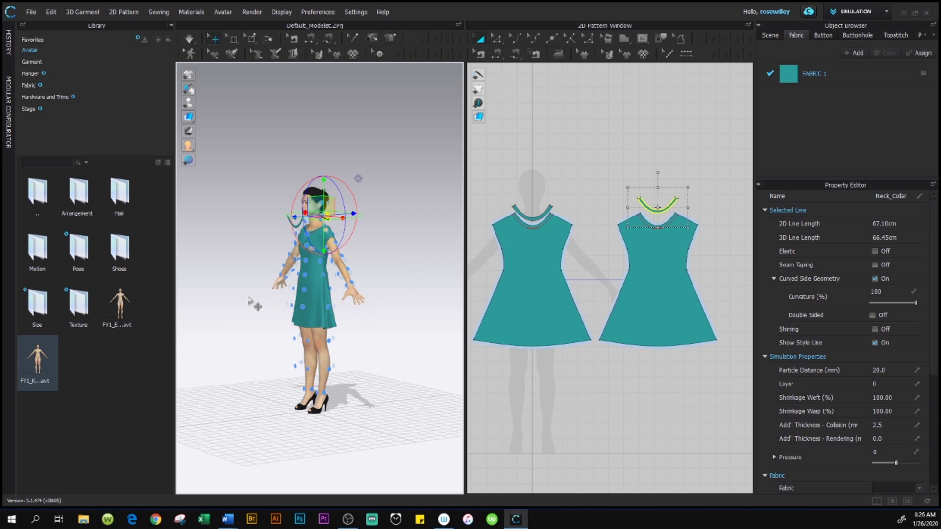
right_drag(253, 301, 311, 306)
click(421, 259)
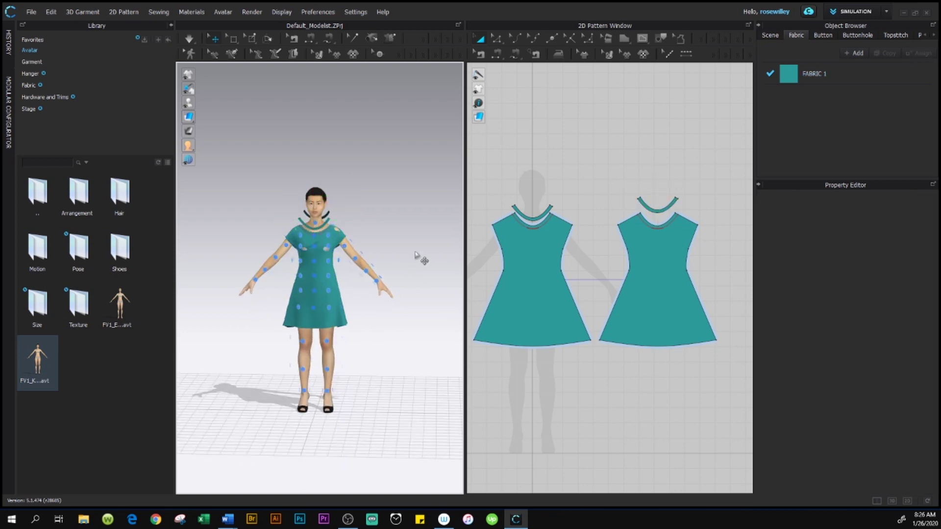
Step: Move the front neck band pattern away to the side of the avatar in the 3D view
click(534, 221)
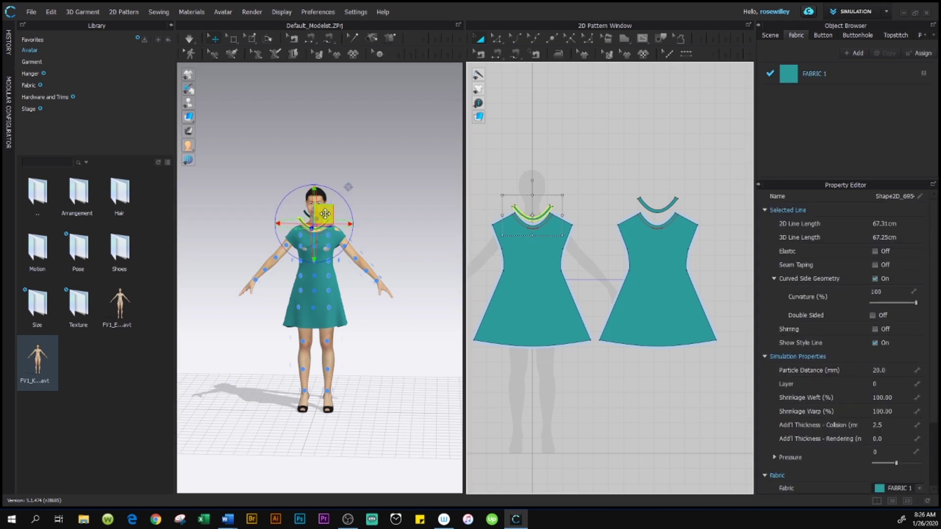
drag(325, 214, 413, 208)
click(583, 148)
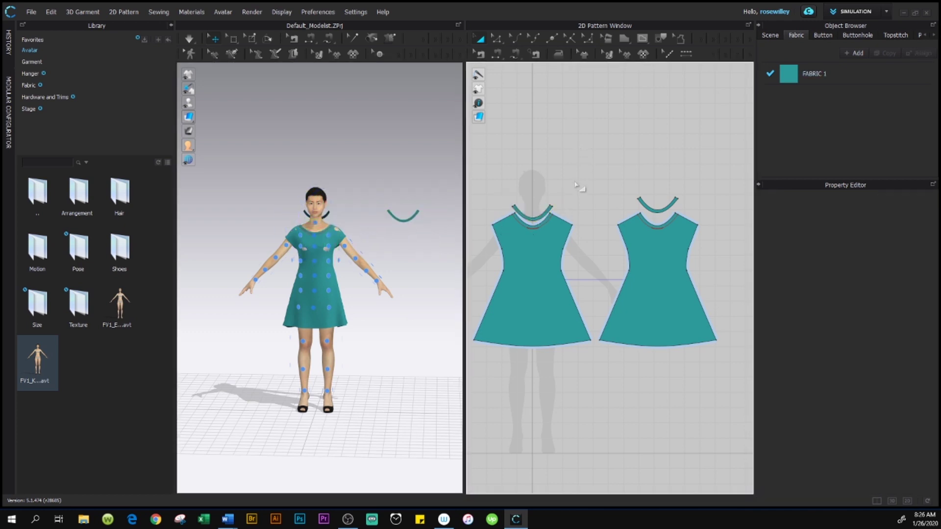
Step: Arrange the front neck band pattern at the avatar's front-neck arrangement point
click(533, 213)
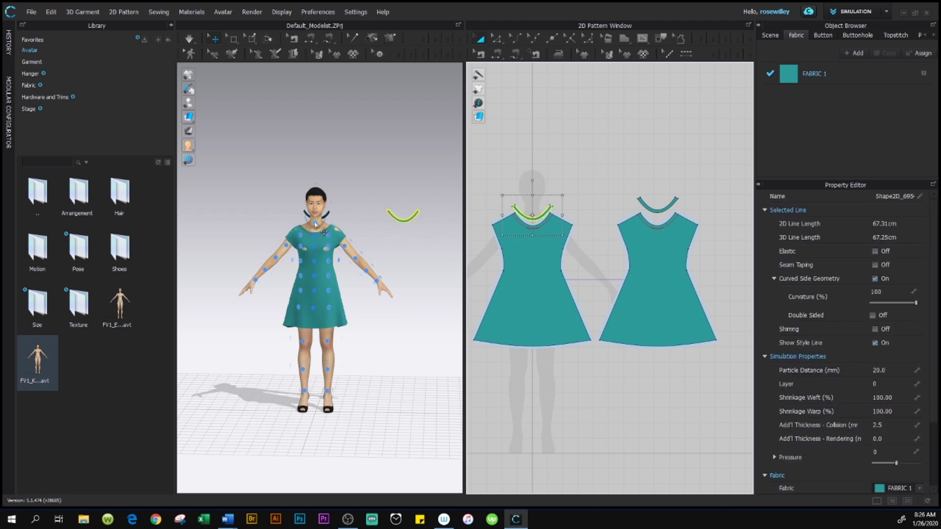
key(ctrl+z)
right_drag(405, 246, 389, 258)
key(2)
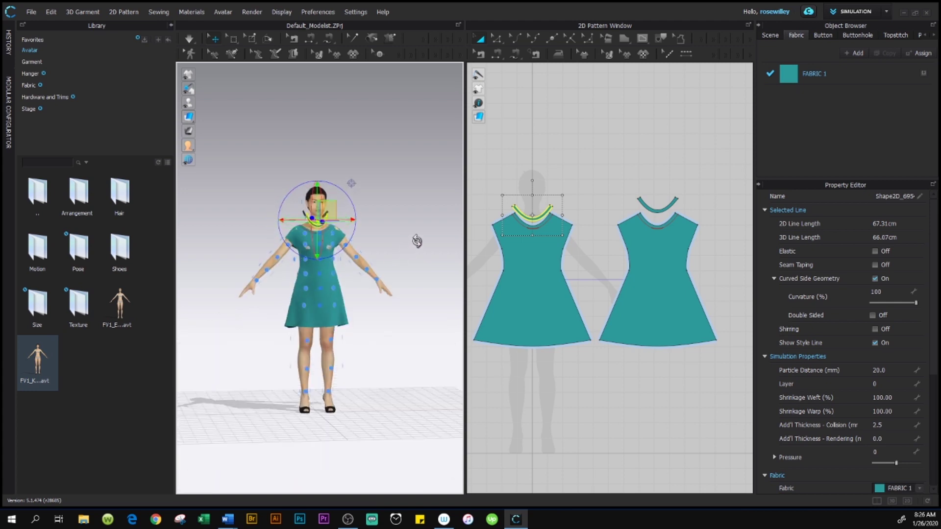
click(408, 209)
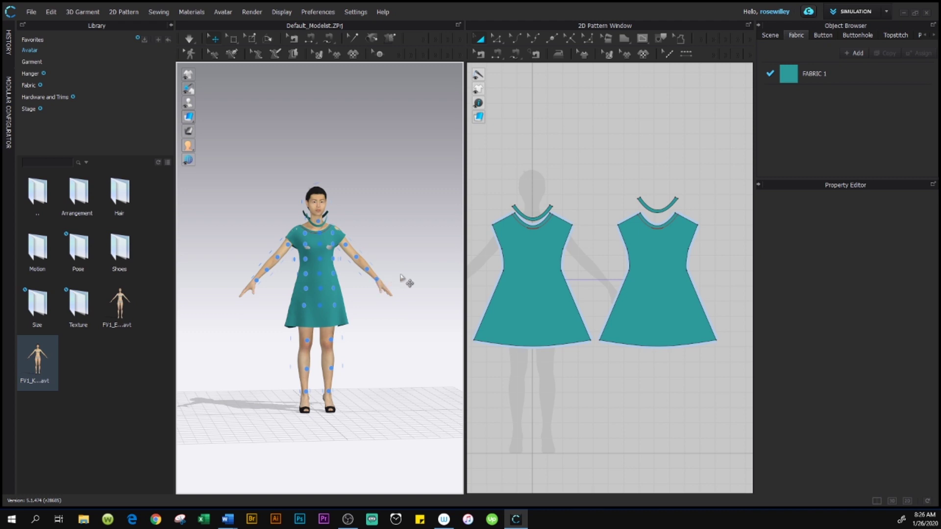
Step: Sew the front neck band's shorter inner curve to the front dress piece's neckline with Segment Sewing
scroll(357, 235, up, 3)
scroll(360, 233, up, 4)
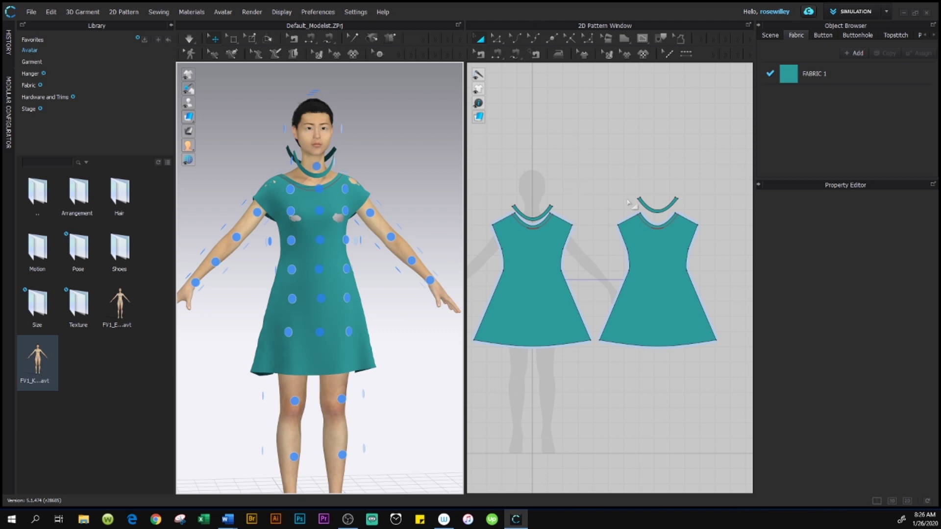
scroll(504, 273, up, 3)
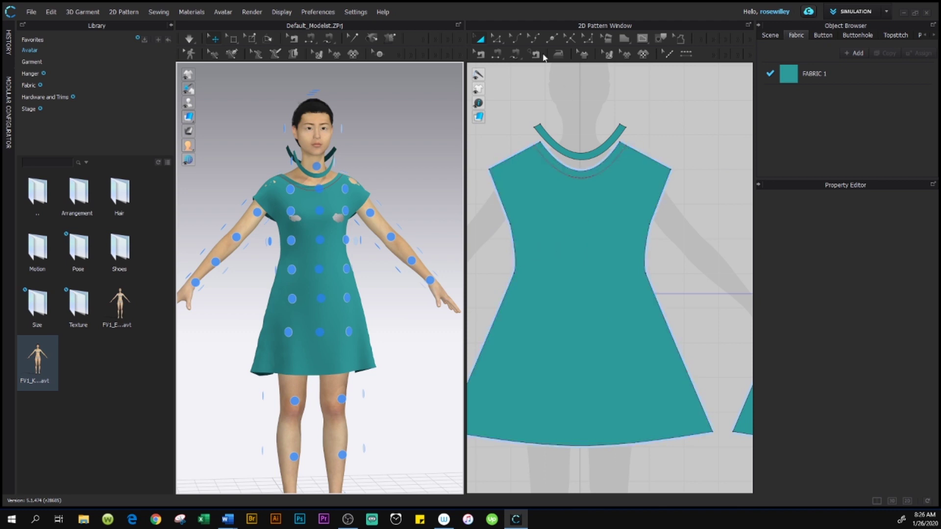
click(496, 58)
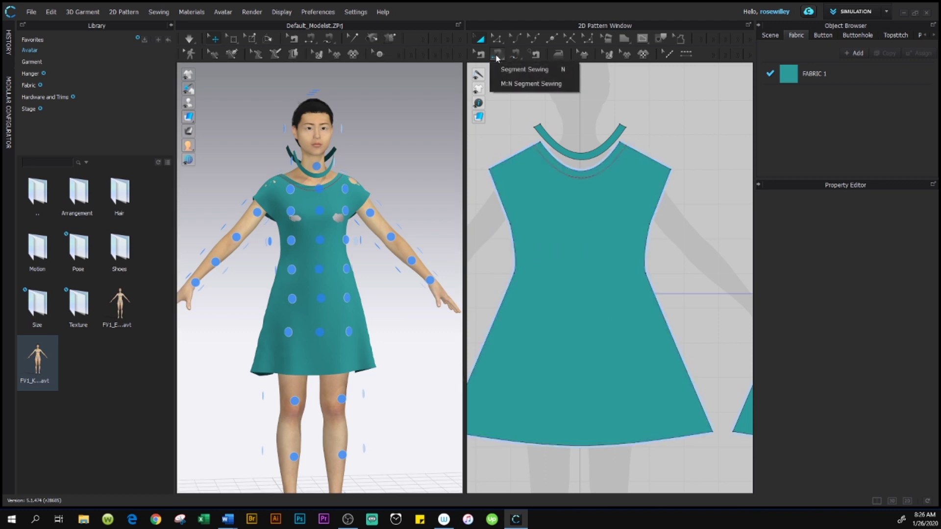
click(504, 66)
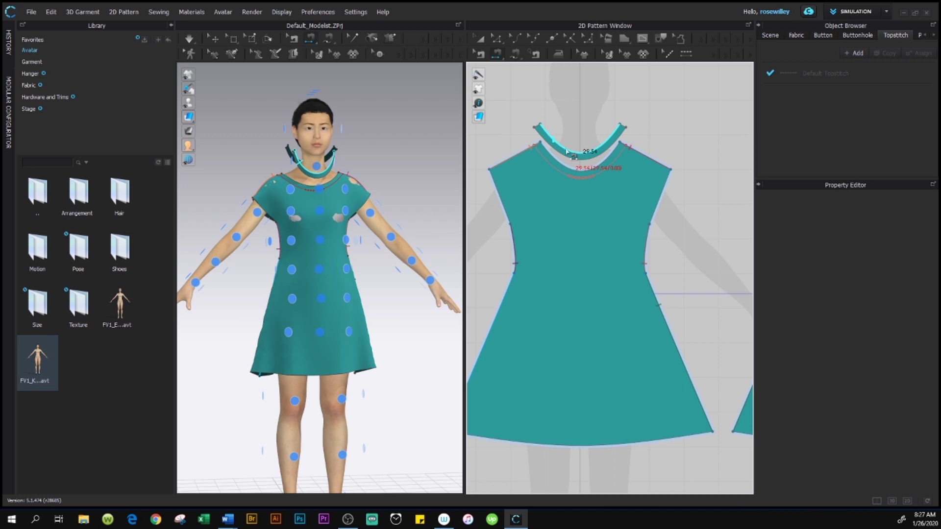
click(568, 152)
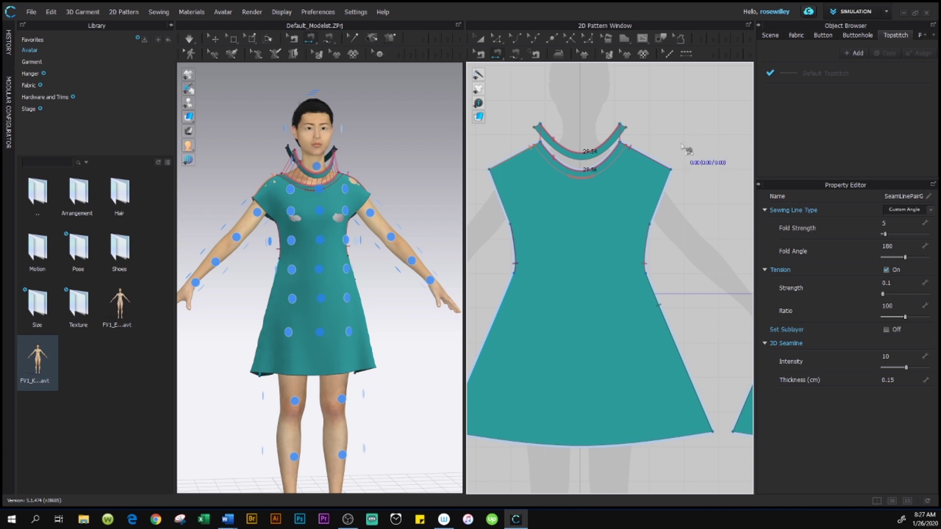
click(678, 358)
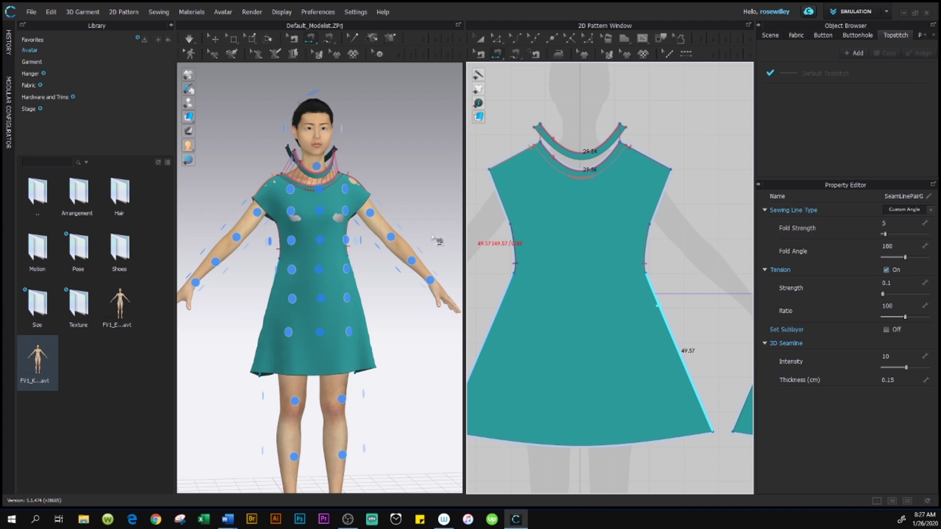
Step: Sew the back neck band's shorter inner curve to the back dress piece's neckline directly on the avatar
right_drag(438, 242, 266, 262)
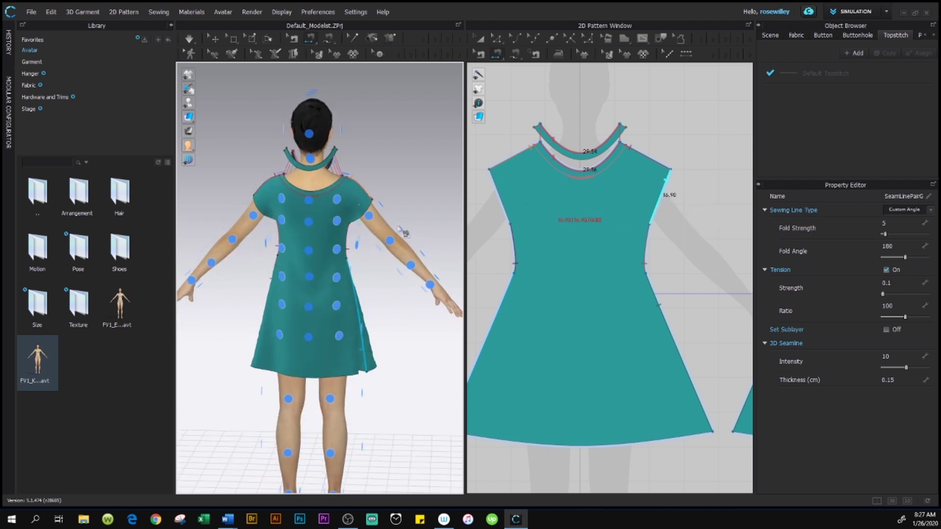
click(309, 40)
click(311, 41)
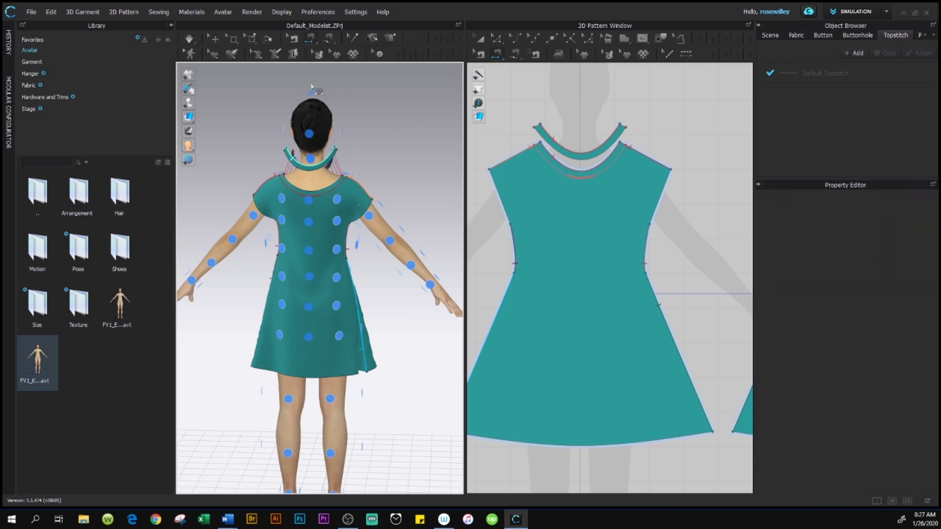
click(310, 40)
click(314, 189)
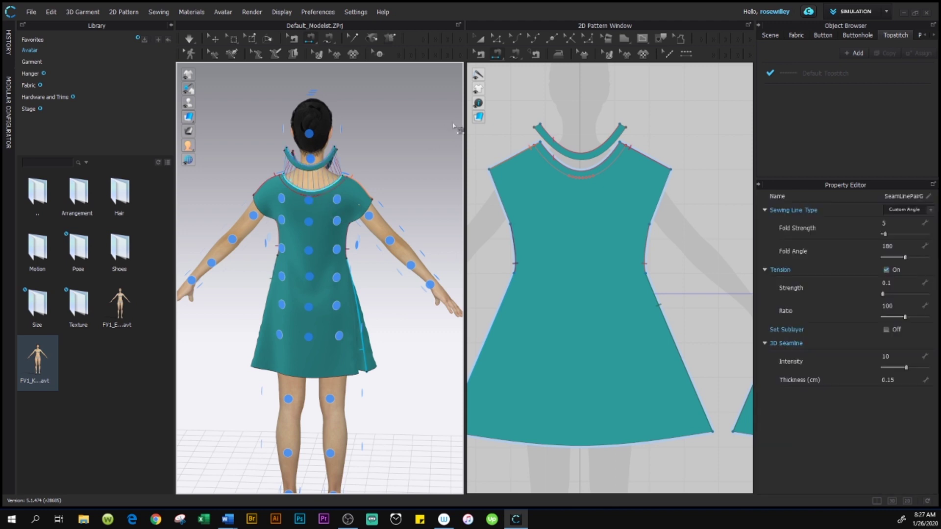
Step: Examine the neckline seams of the front and back neck bands on the avatar and on the flat patterns
right_drag(350, 205, 240, 203)
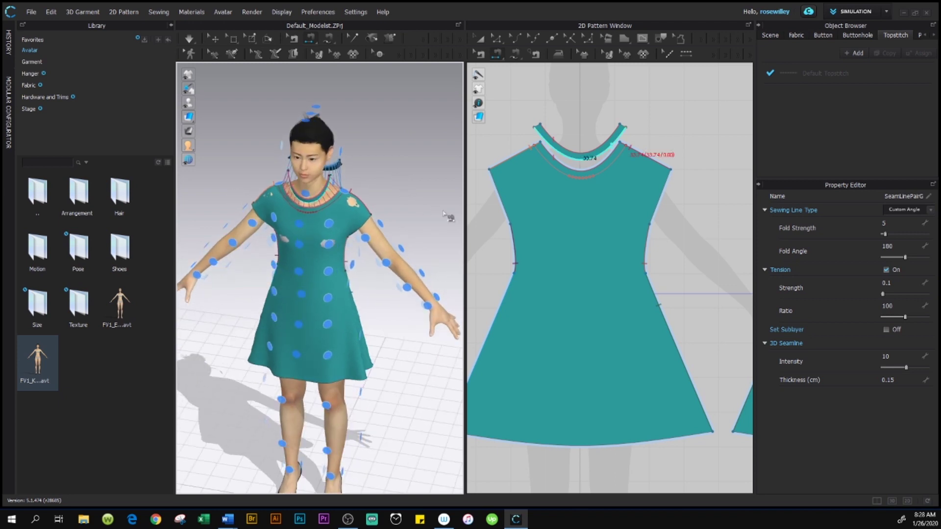
scroll(689, 243, up, 3)
scroll(687, 242, down, 6)
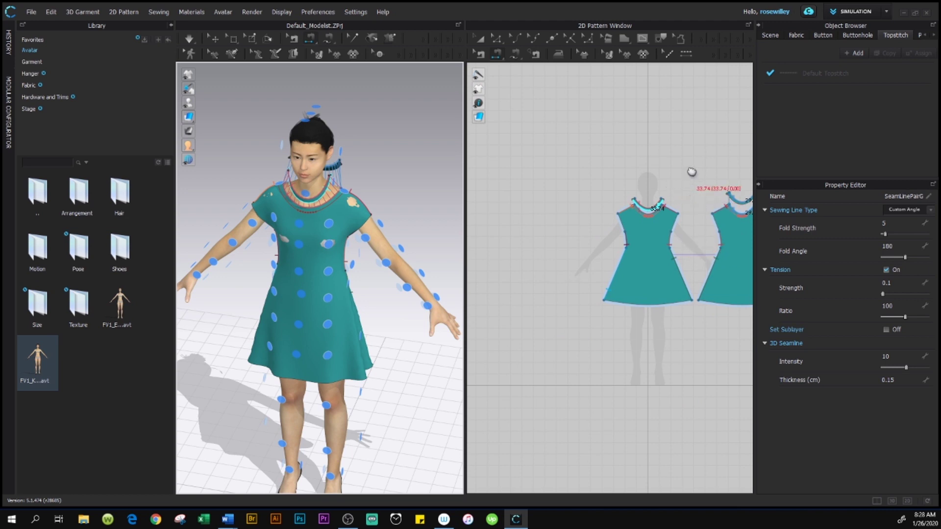
right_drag(691, 172, 602, 175)
scroll(603, 175, up, 4)
scroll(612, 193, down, 4)
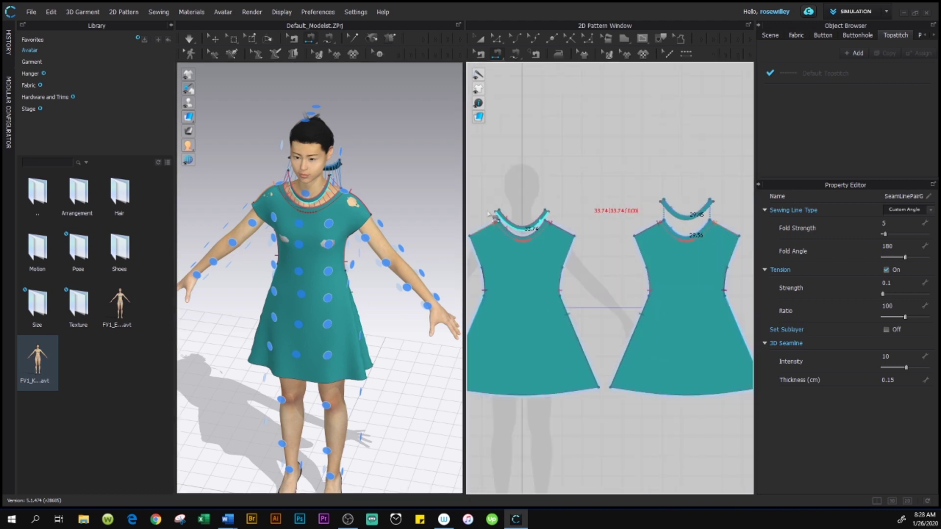
scroll(329, 197, up, 5)
scroll(328, 197, up, 2)
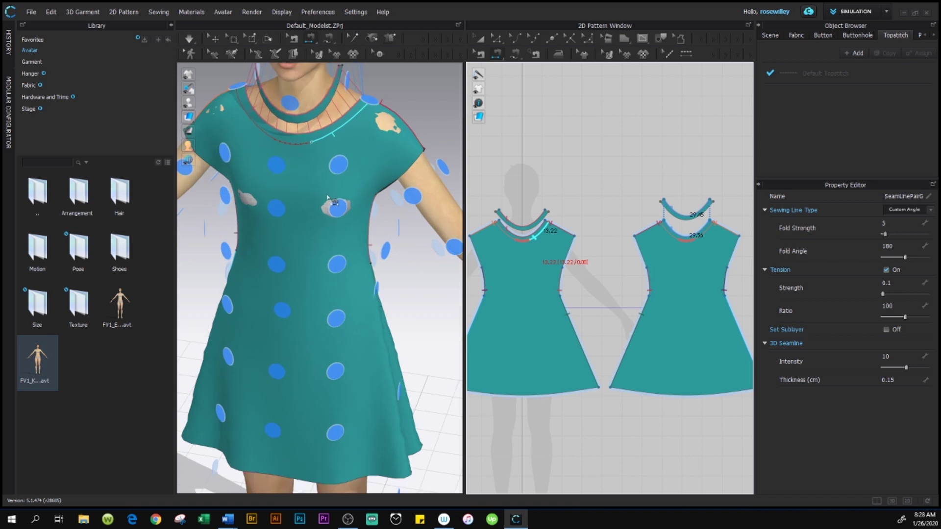
Step: Sew the short ends of the front and back neck bands together at the avatar's left shoulder
right_drag(319, 168, 331, 196)
click(382, 166)
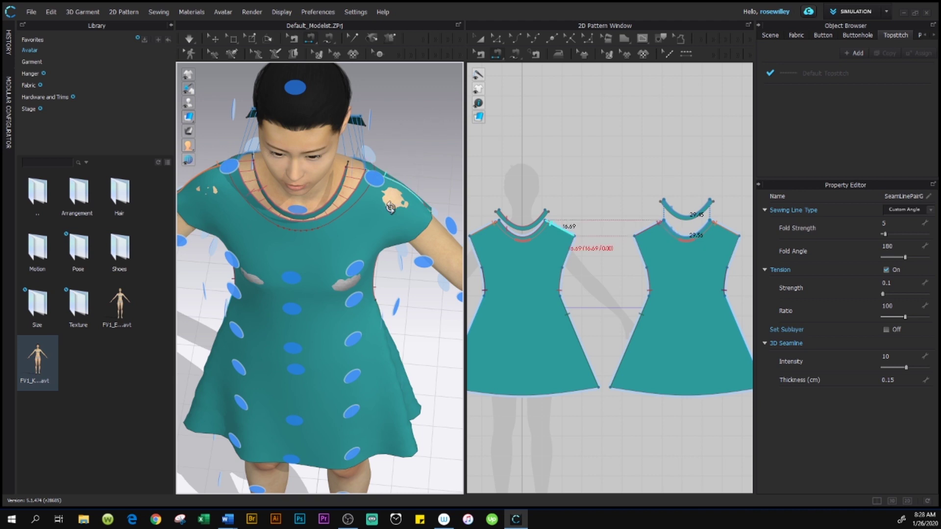
right_drag(395, 208, 331, 218)
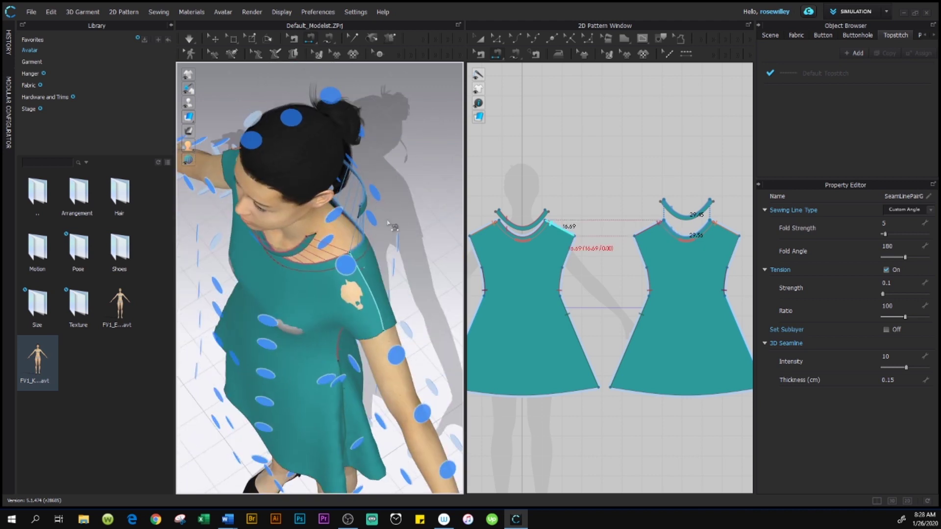
right_drag(405, 240, 422, 233)
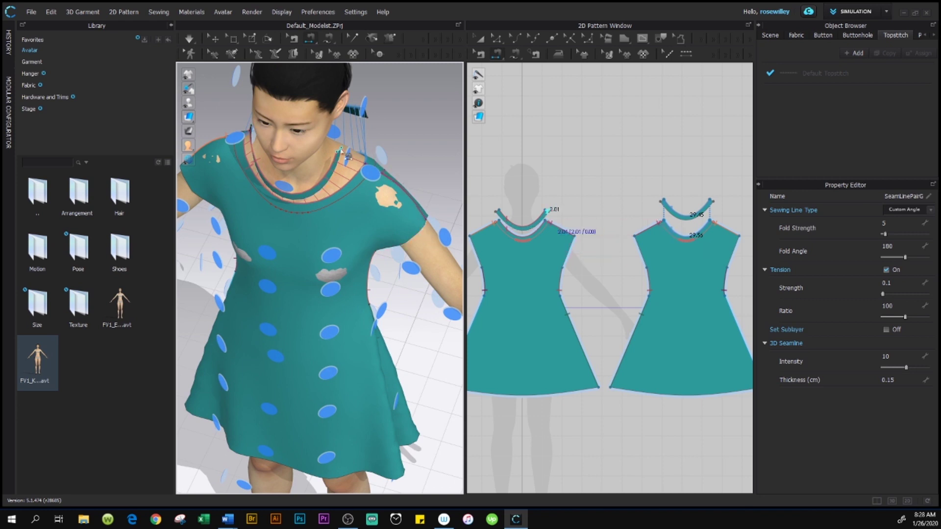
key(Escape)
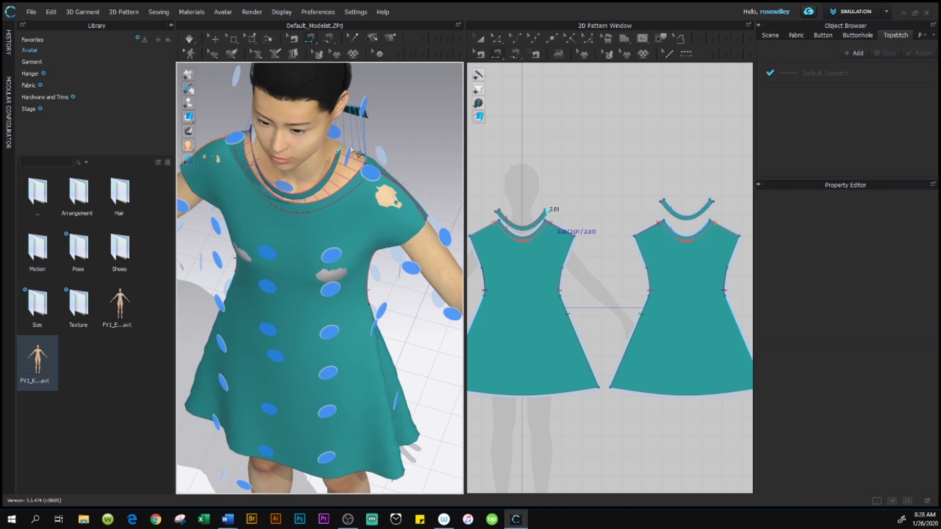
click(369, 121)
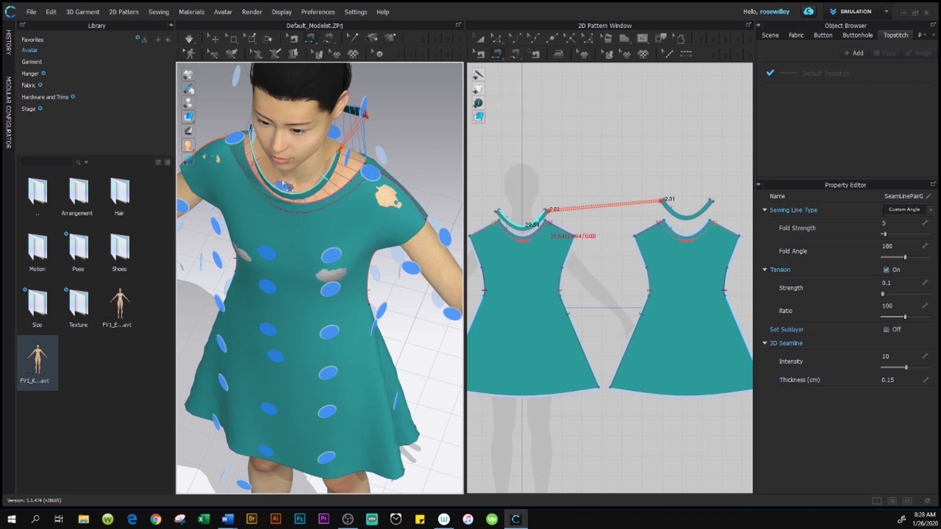
Step: Sew the remaining short ends of the back and front neck bands together at the avatar's right shoulder
right_drag(279, 182, 360, 170)
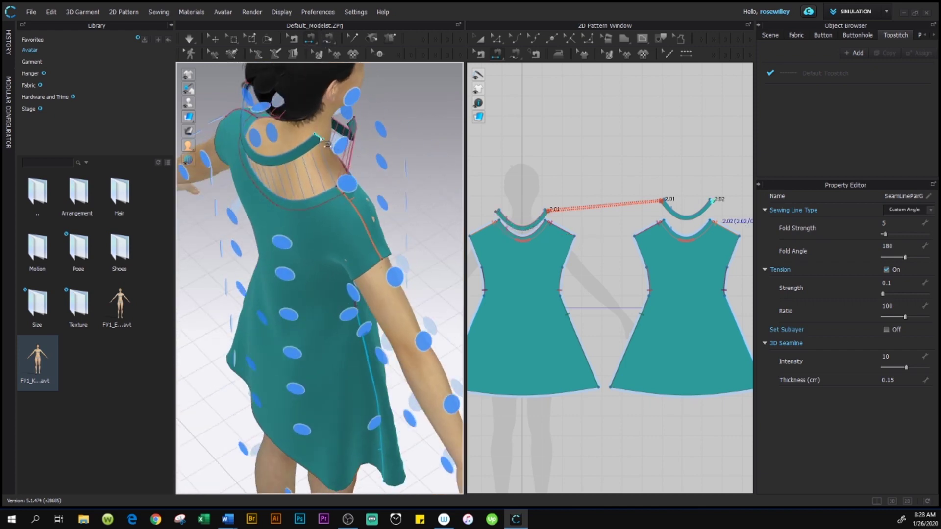
click(352, 122)
click(353, 124)
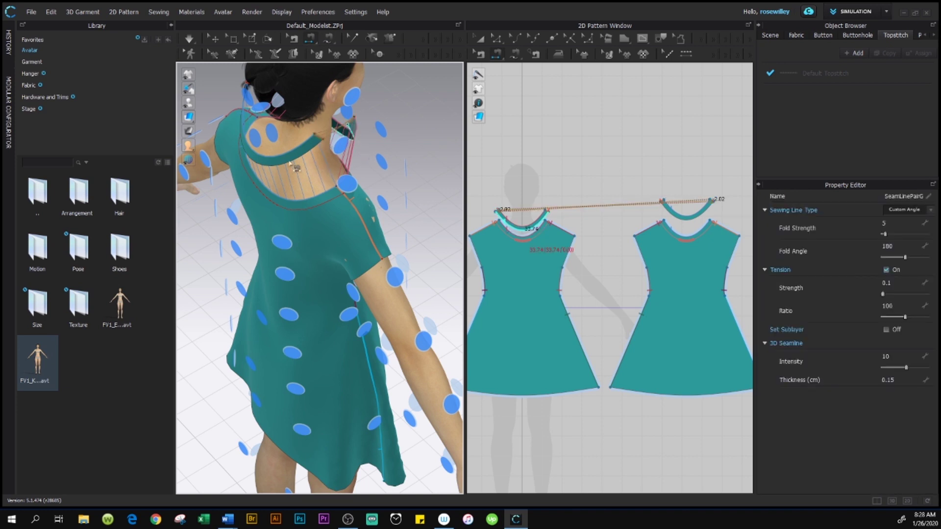
right_drag(294, 166, 331, 163)
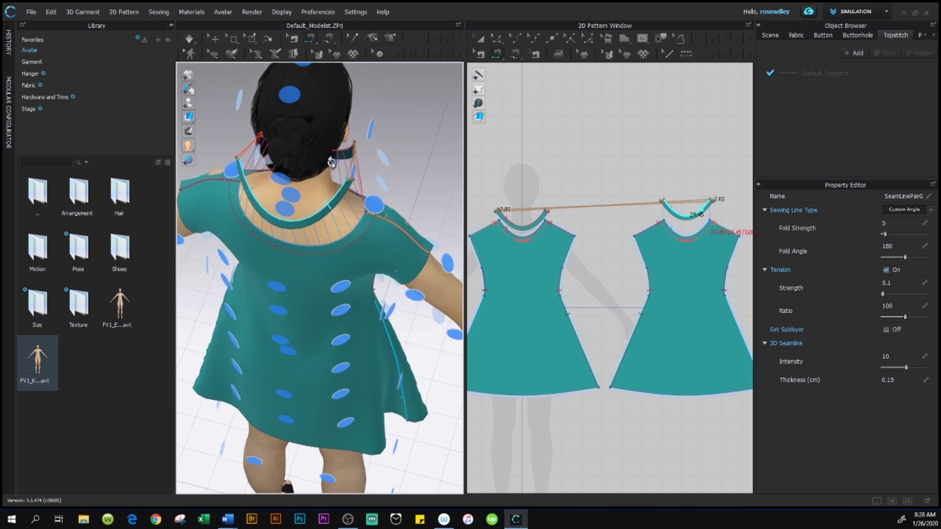
Step: Simulate the garment and tug the front and back neck bands where they meet at the avatar's right shoulder
click(189, 39)
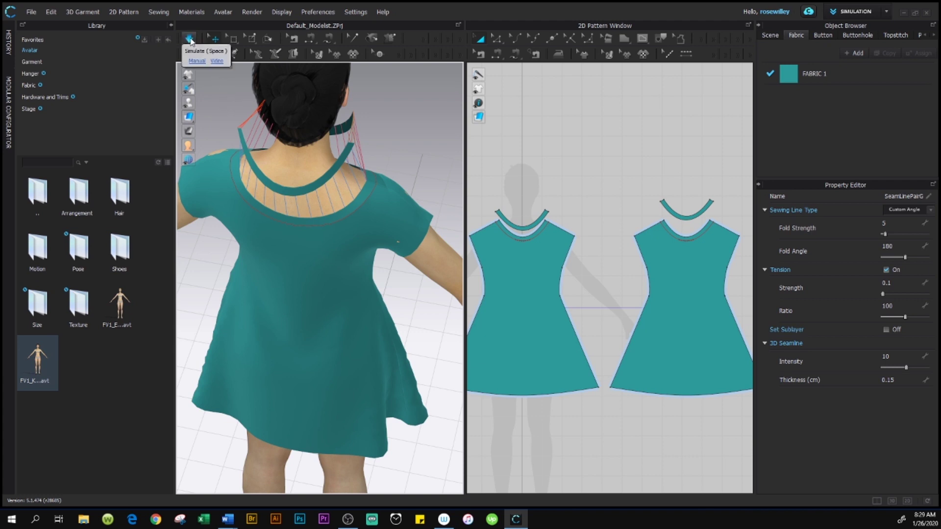
click(190, 39)
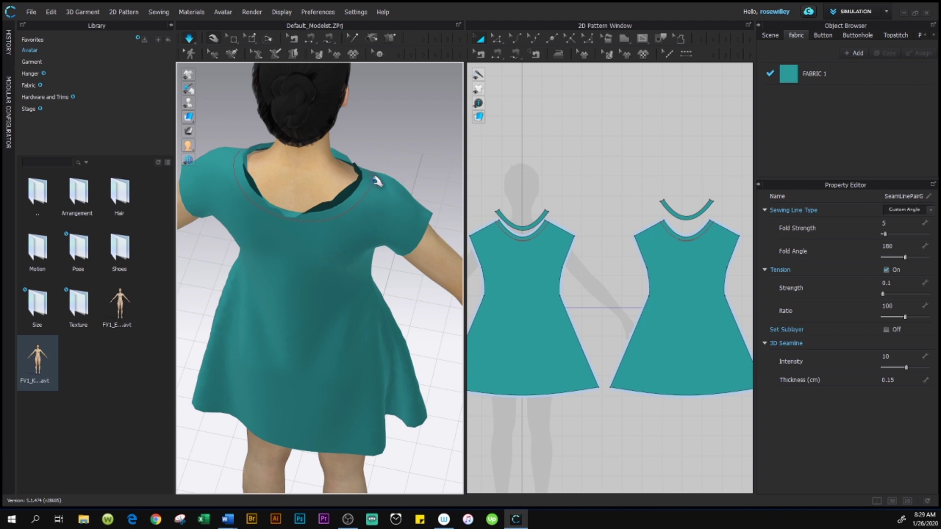
click(360, 178)
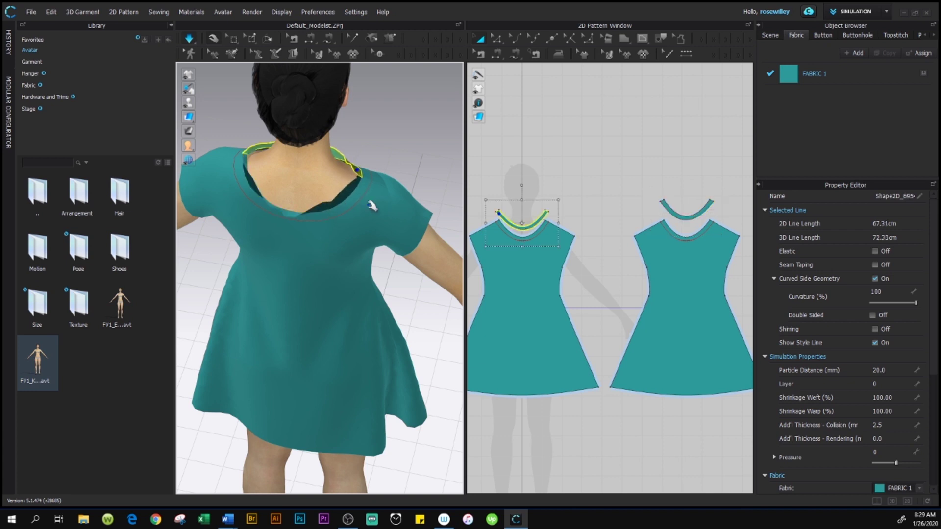
click(352, 170)
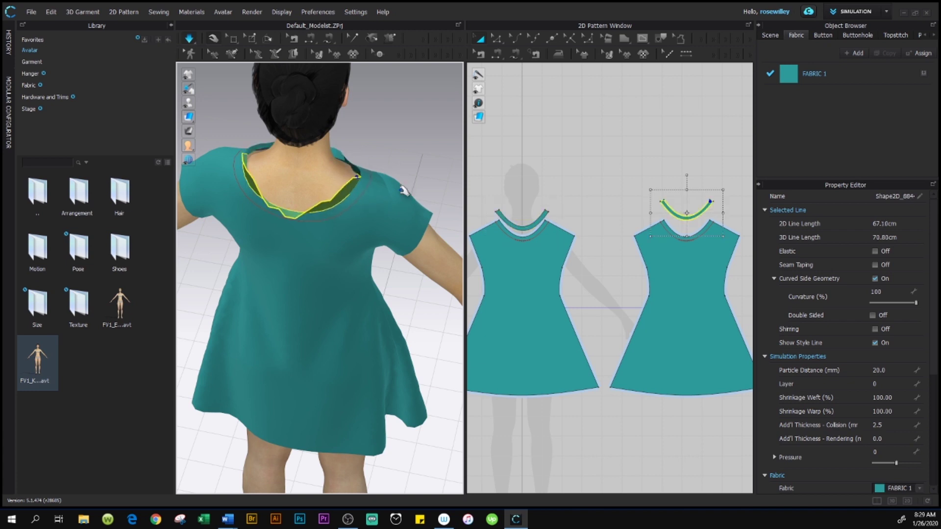
Step: Pull the front neck band's shoulder end during simulation, working from the avatar's front
right_drag(387, 237, 264, 209)
scroll(264, 209, up, 3)
right_drag(408, 201, 364, 210)
click(297, 180)
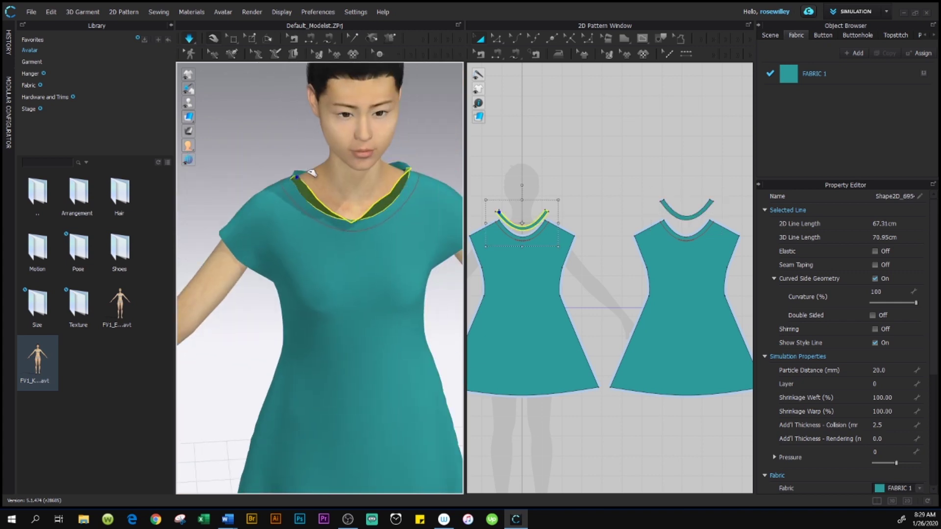
drag(305, 181, 309, 178)
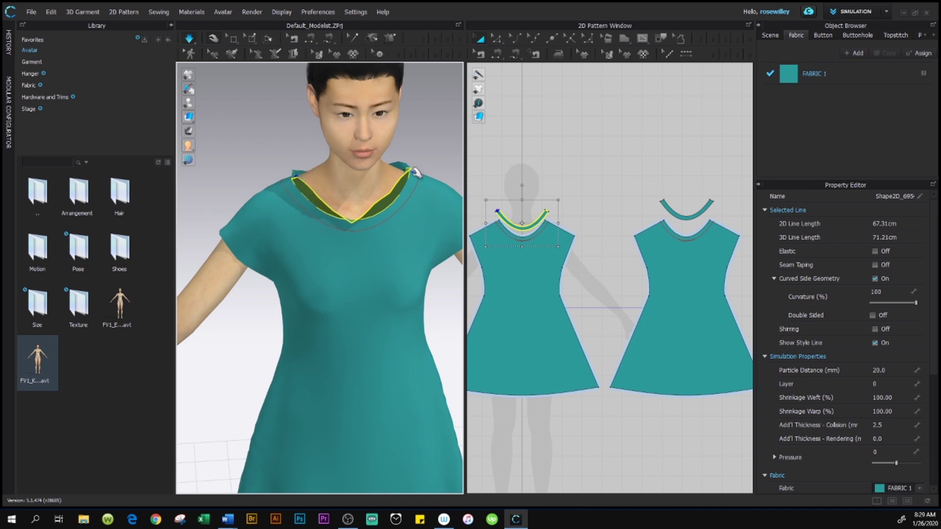
Step: Examine how the front and back neck bands meet and lie at both of the avatar's shoulders
right_drag(416, 177, 359, 198)
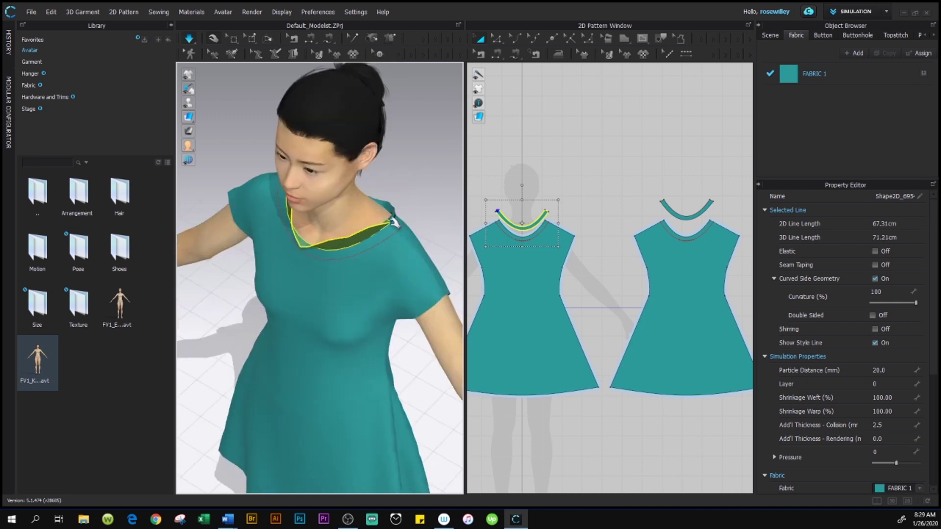
right_drag(337, 226, 335, 272)
click(335, 272)
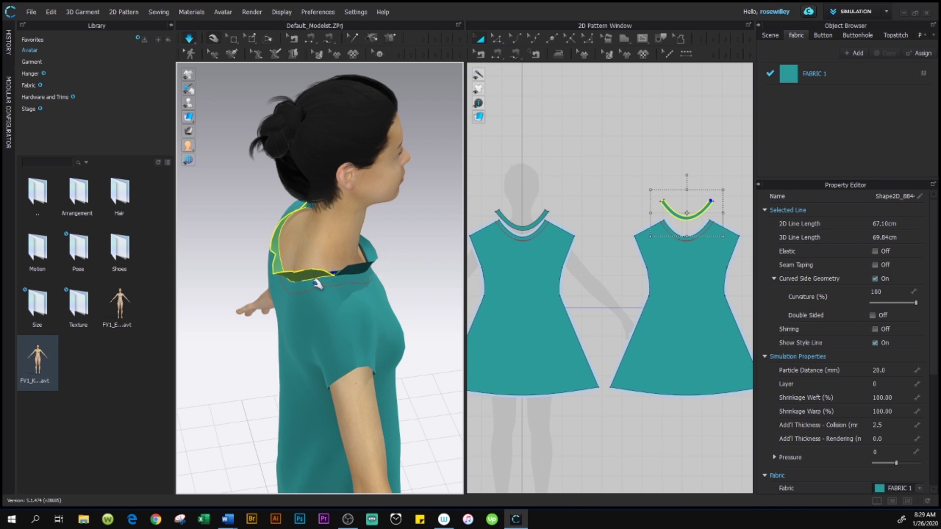
scroll(349, 274, up, 5)
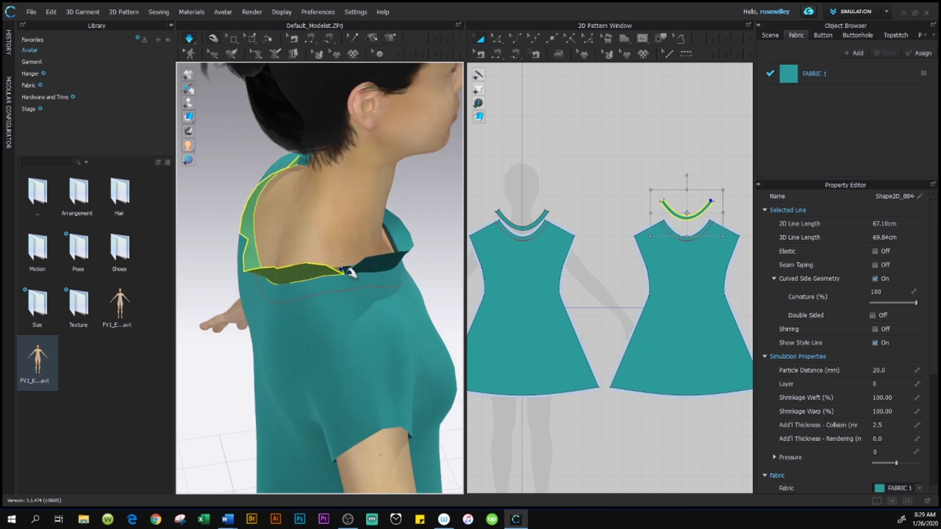
scroll(360, 271, up, 3)
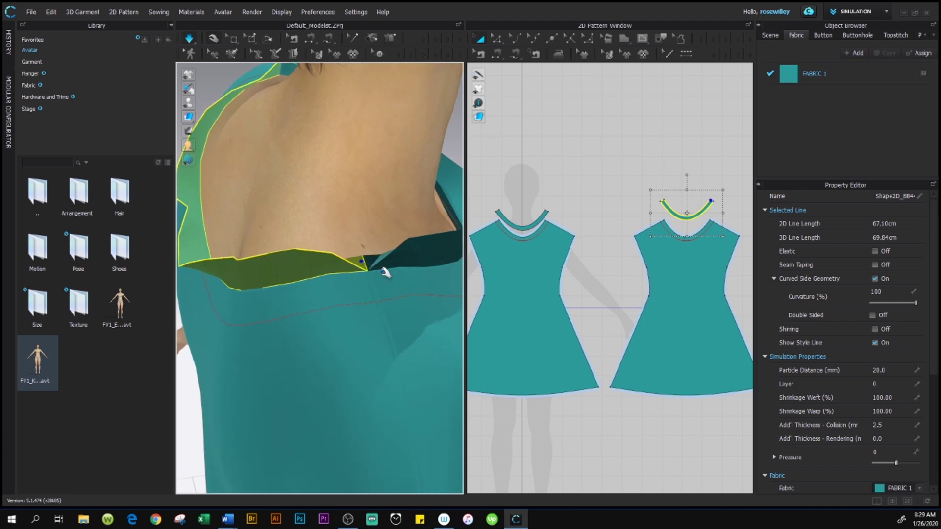
mouse_move(390, 261)
right_down()
mouse_move(342, 292)
mouse_move(380, 267)
right_up()
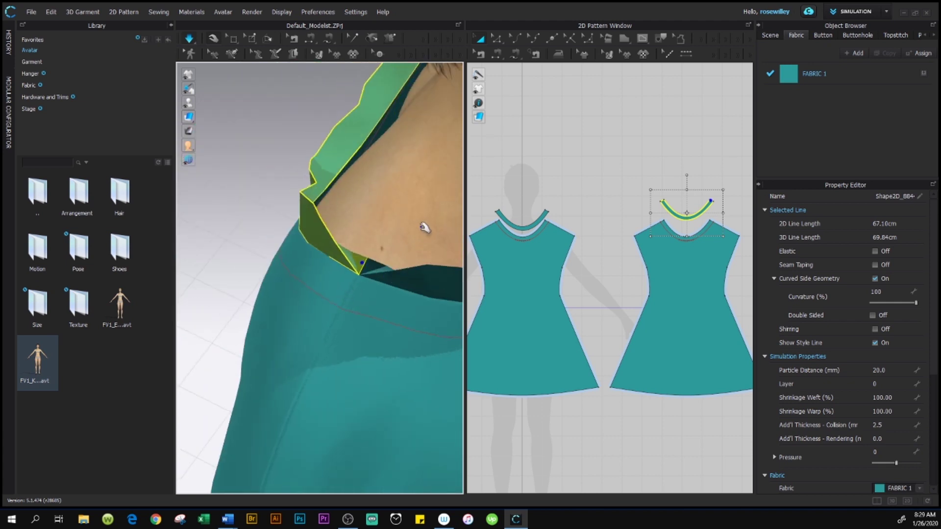
middle_drag(424, 228, 300, 235)
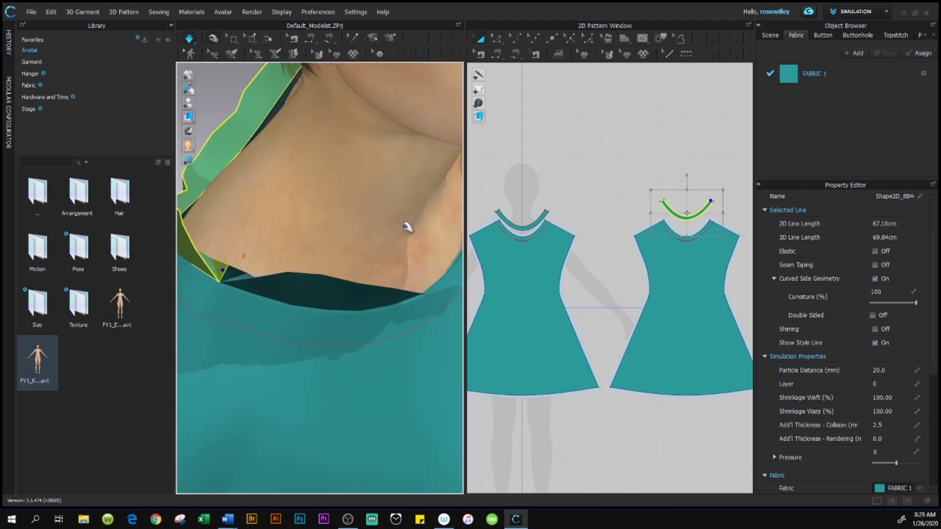
right_drag(407, 227, 366, 293)
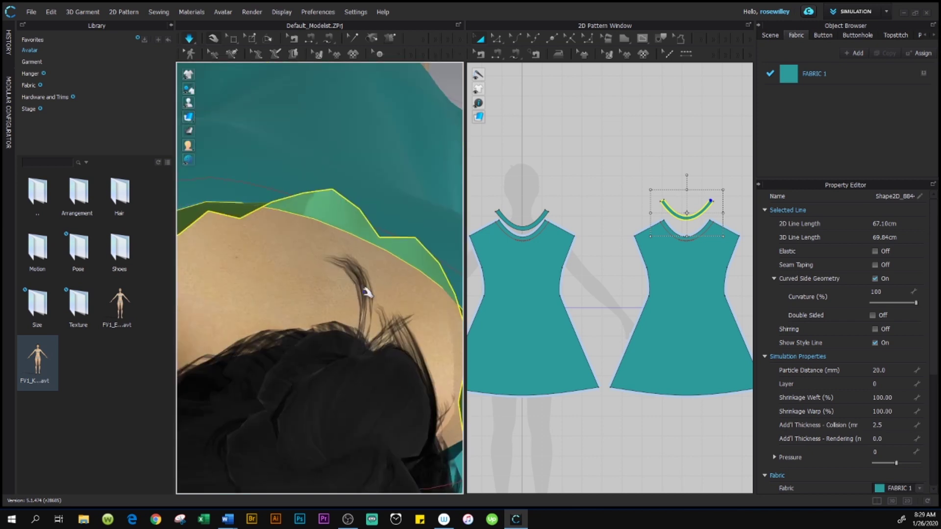
right_drag(304, 311, 333, 236)
scroll(313, 212, up, 3)
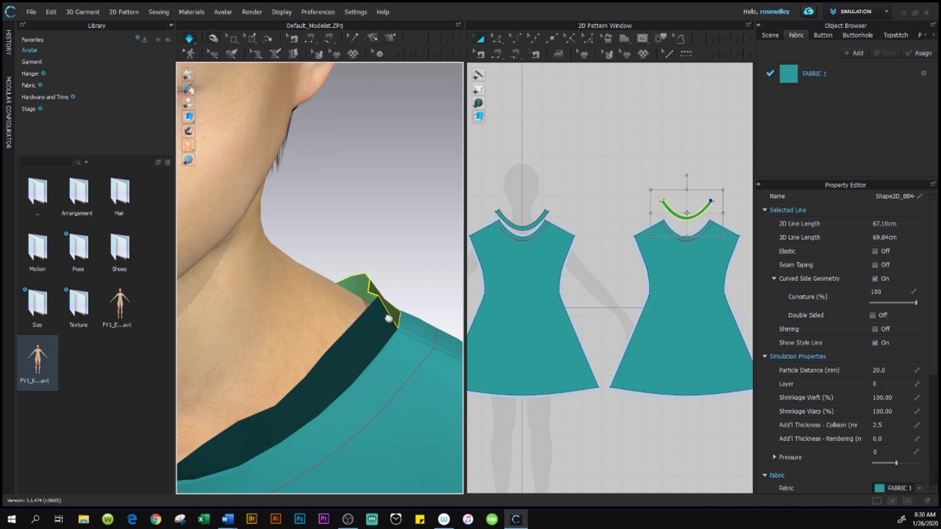
right_drag(389, 318, 363, 318)
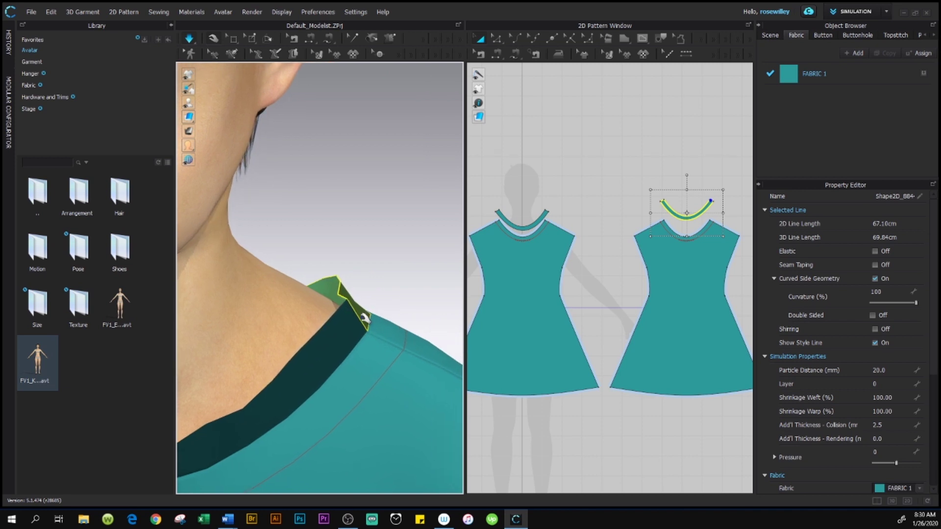
Step: Try to pull the front and back neck band ends into place at the avatar's shoulders during simulation
click(338, 330)
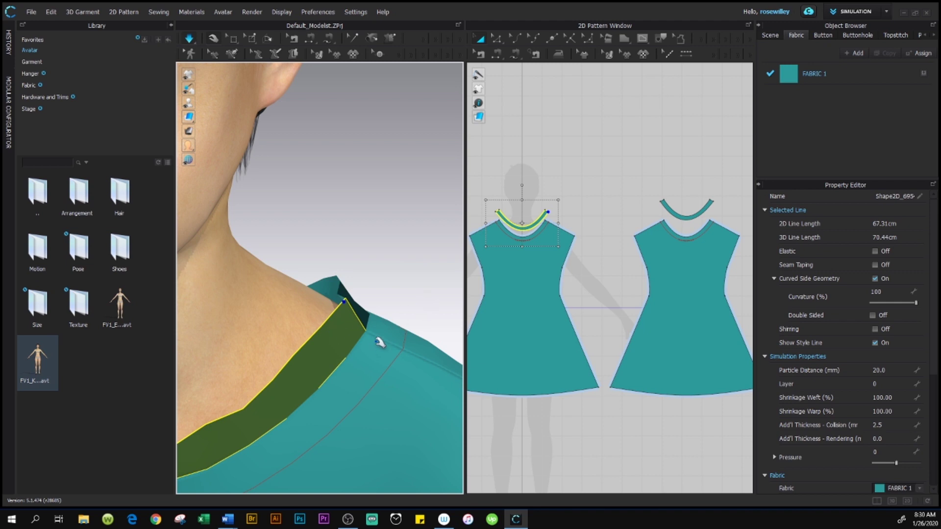
right_drag(380, 342, 358, 351)
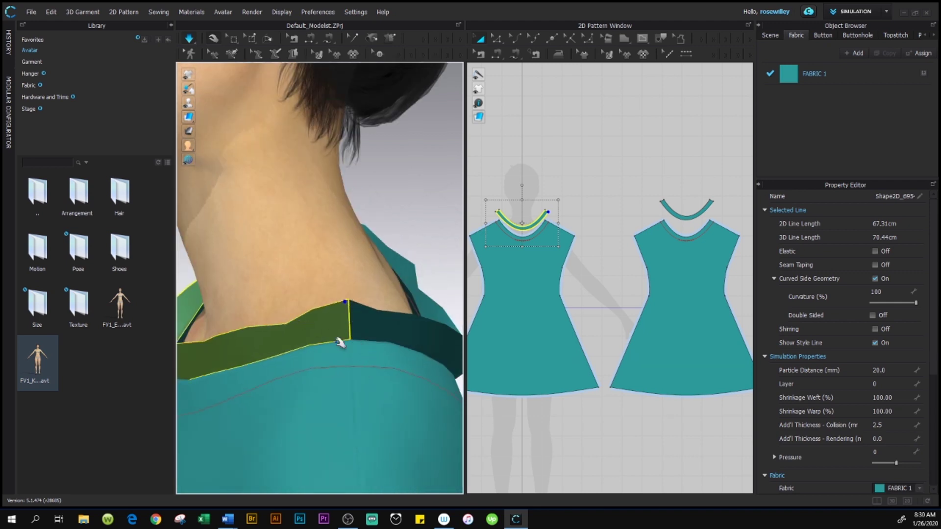
right_drag(356, 342, 343, 274)
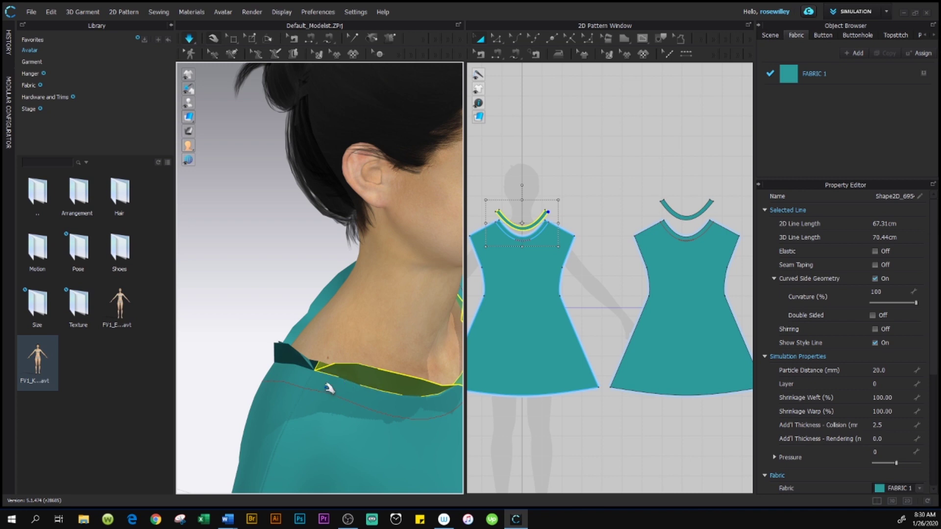
click(333, 387)
click(333, 387)
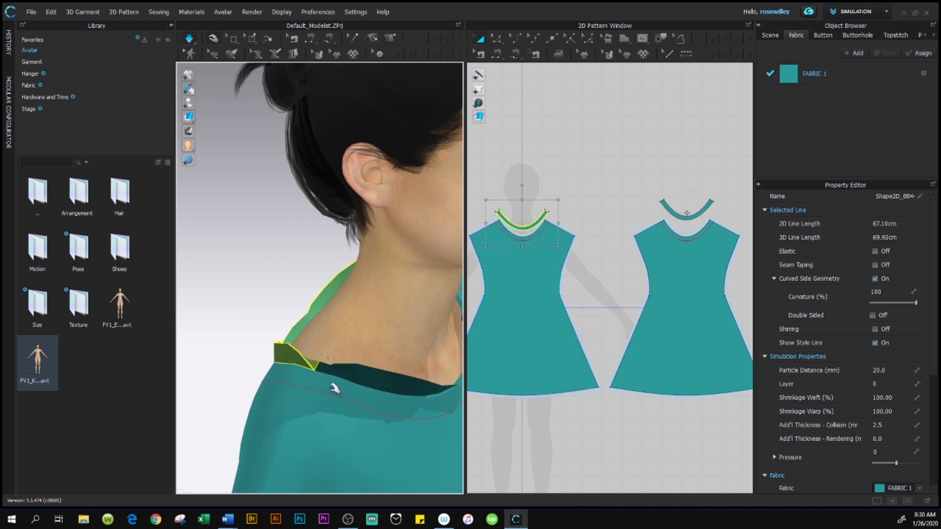
click(335, 389)
click(334, 389)
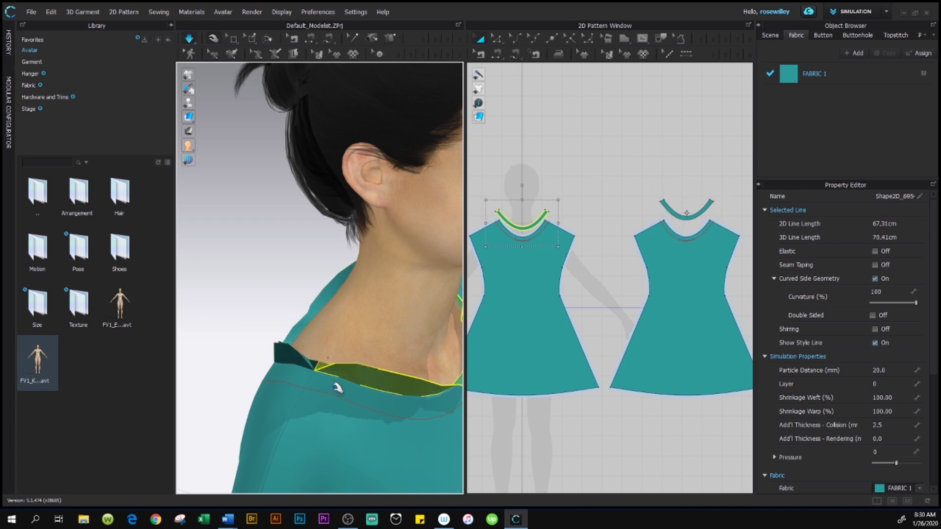
click(337, 388)
click(339, 389)
Step: Undo the simulation and reverse the sewing between the front and back neck band ends at the avatar's right shoulder
key(ctrl+z)
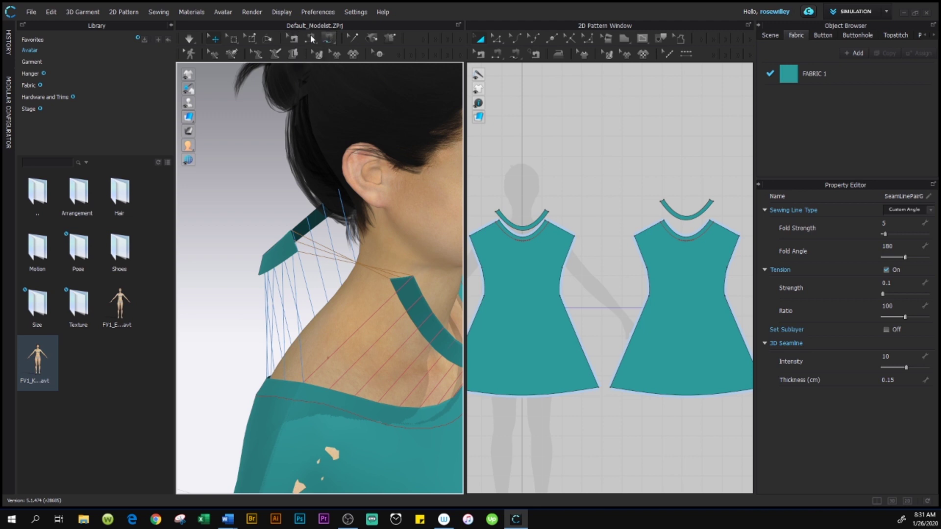
click(294, 42)
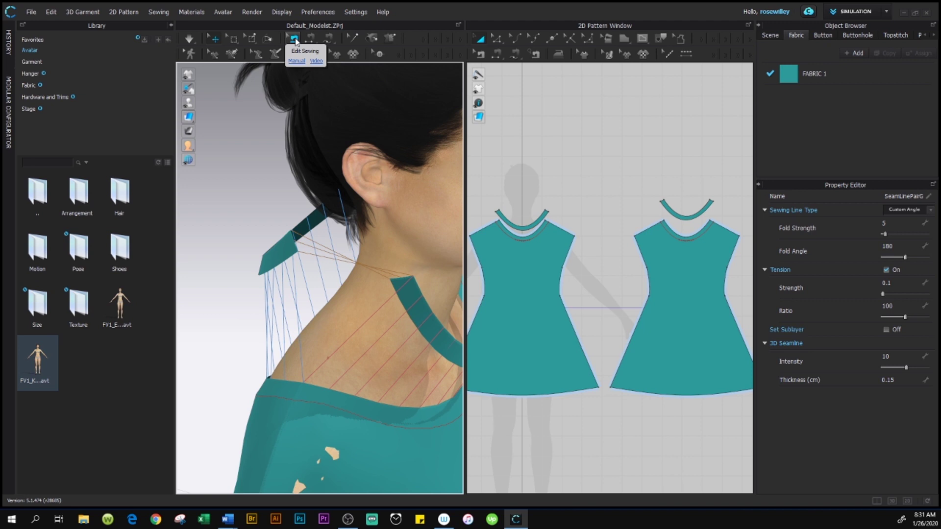
click(295, 40)
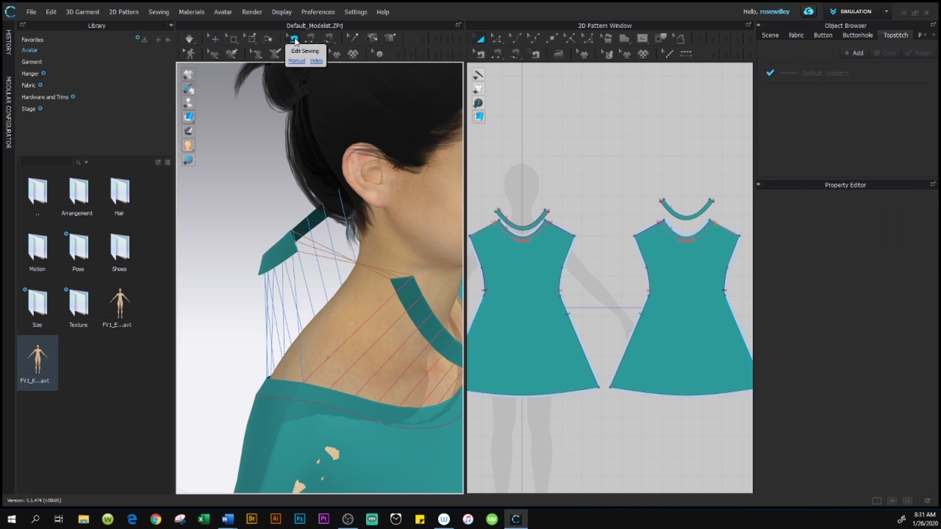
click(400, 281)
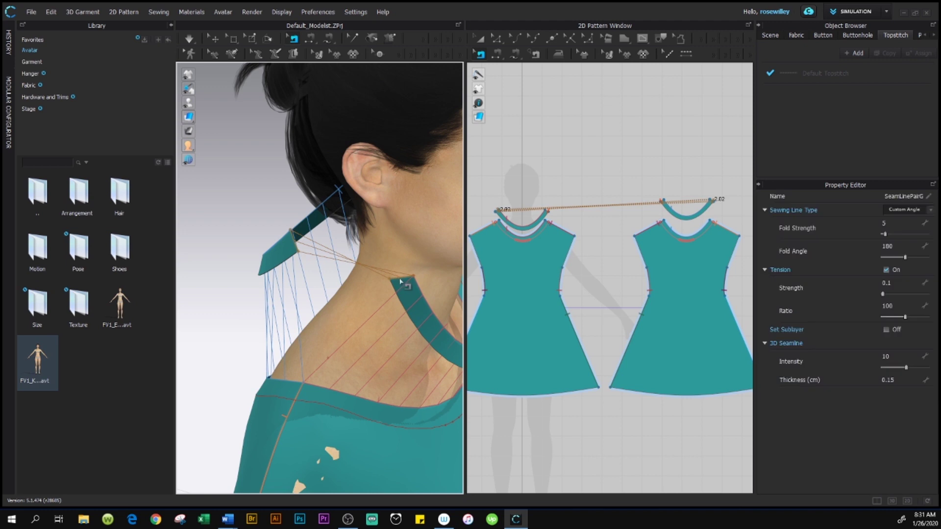
right_click(400, 279)
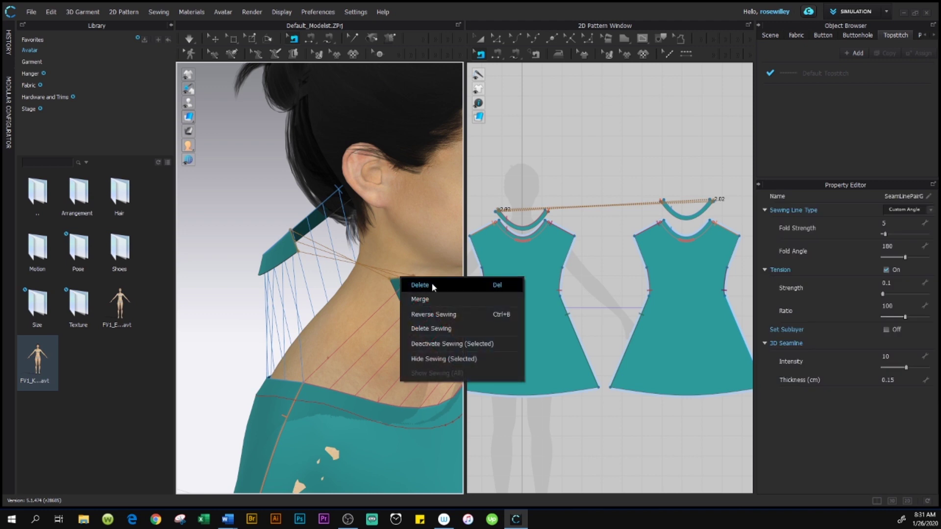
click(477, 318)
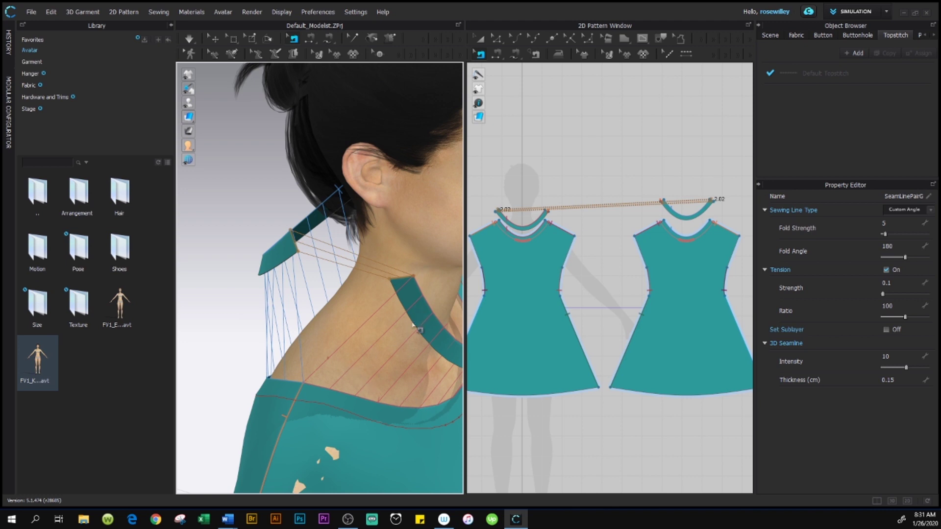
Step: Simulate the garment with the corrected seam and tug the front neck band near the avatar's right shoulder
key(space)
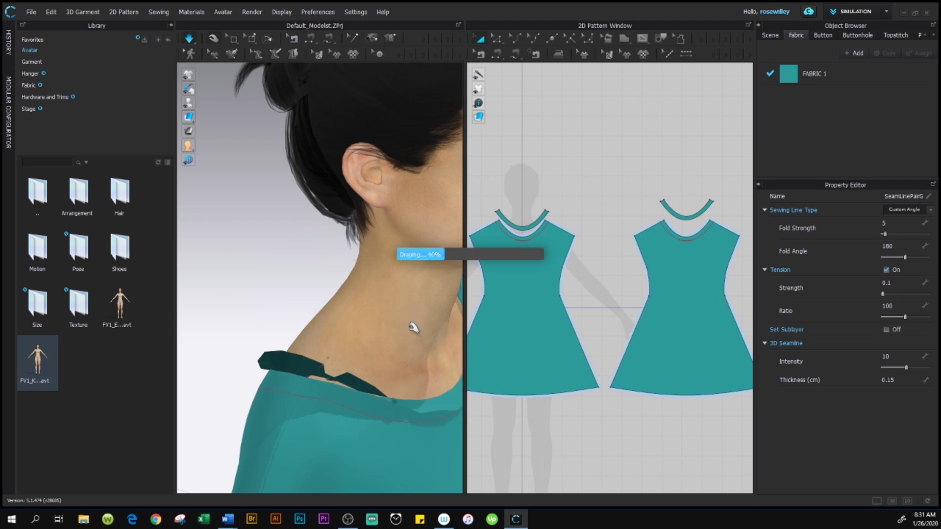
click(349, 366)
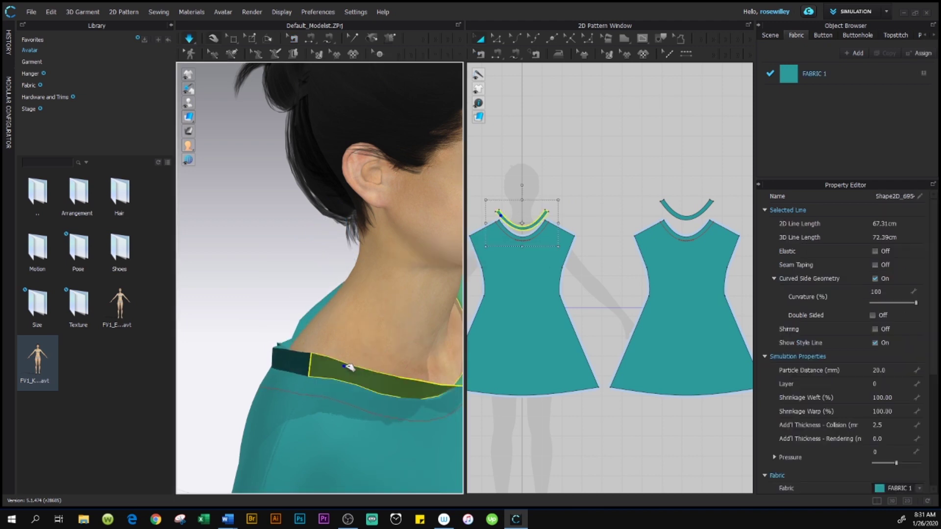
right_drag(349, 366, 322, 352)
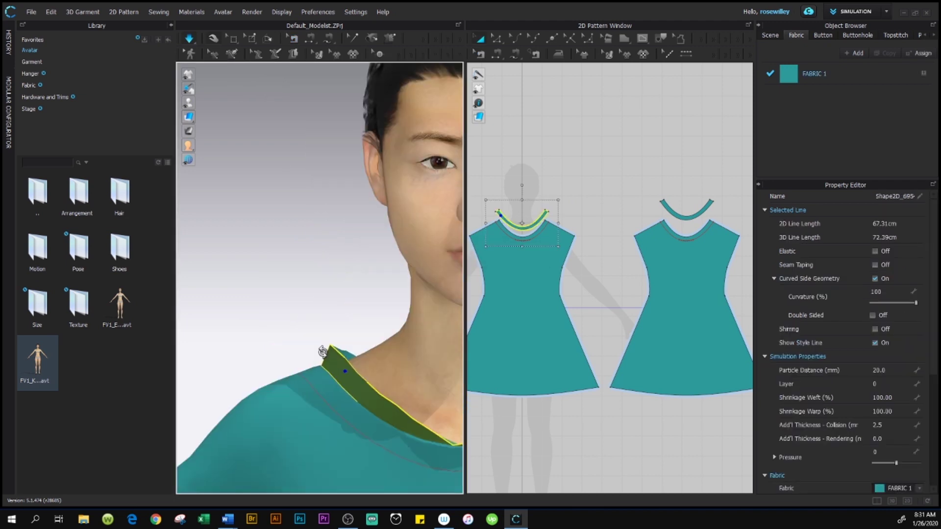
scroll(385, 374, down, 6)
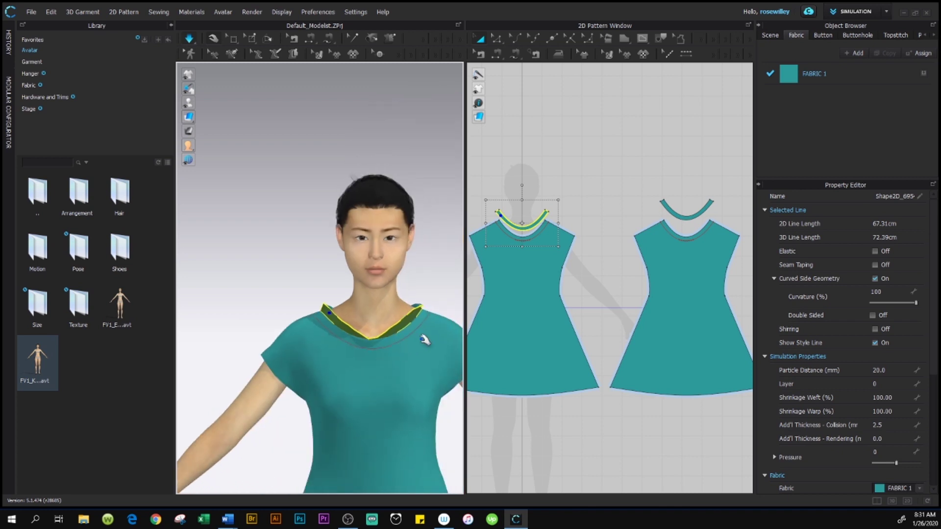
right_drag(426, 329, 368, 313)
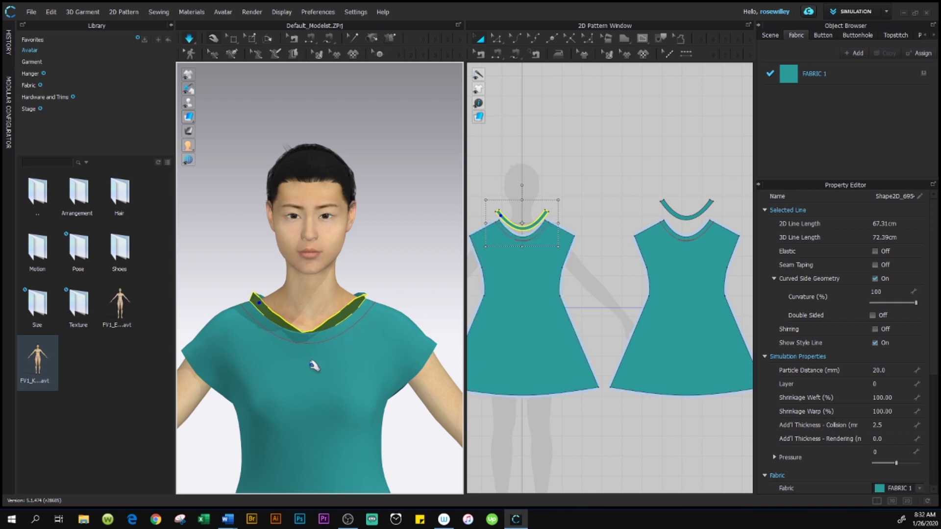
scroll(318, 350, up, 3)
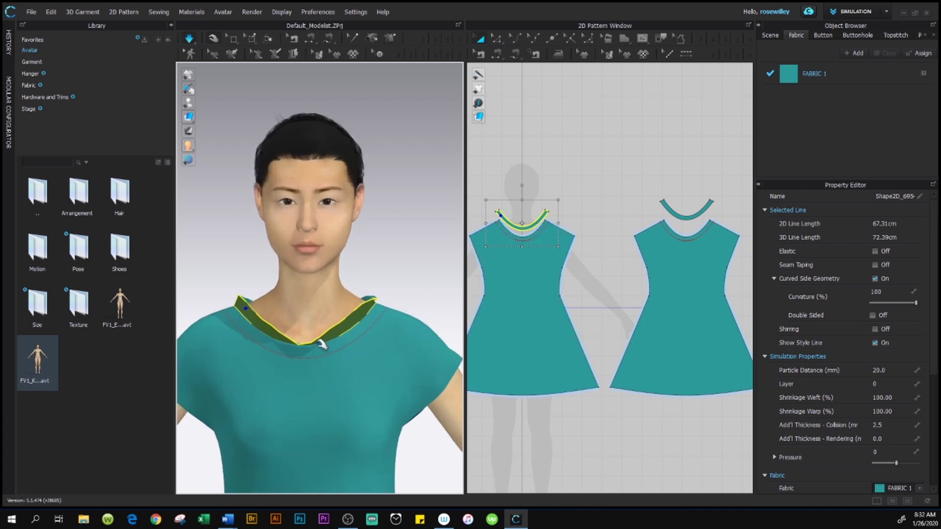
scroll(321, 343, up, 3)
Step: Widen the 3D window and fold the front neck band outward along its neckline seam to a fold angle of 318
drag(465, 308, 537, 309)
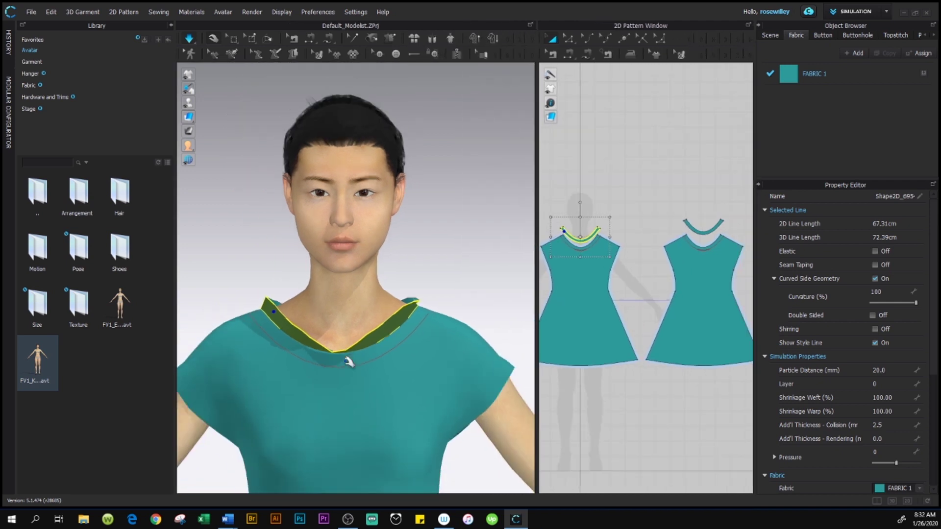
scroll(359, 318, up, 2)
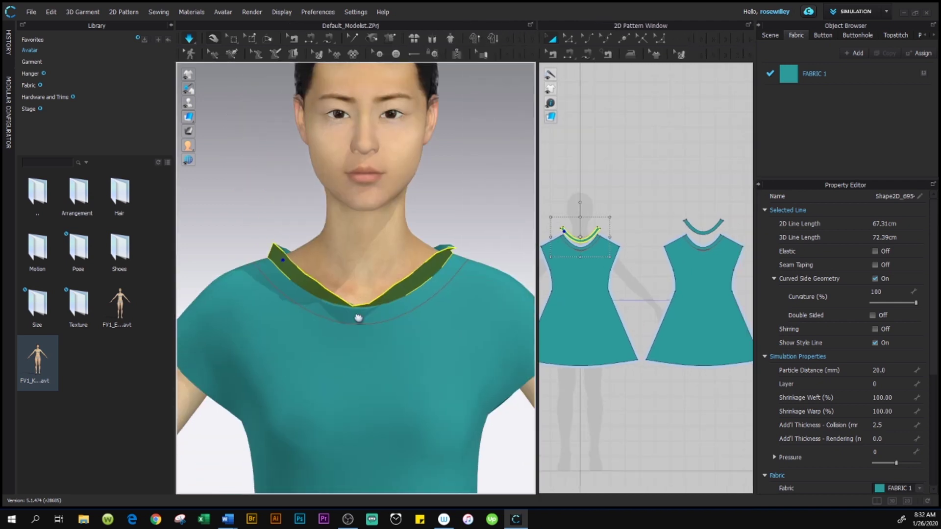
scroll(358, 319, up, 2)
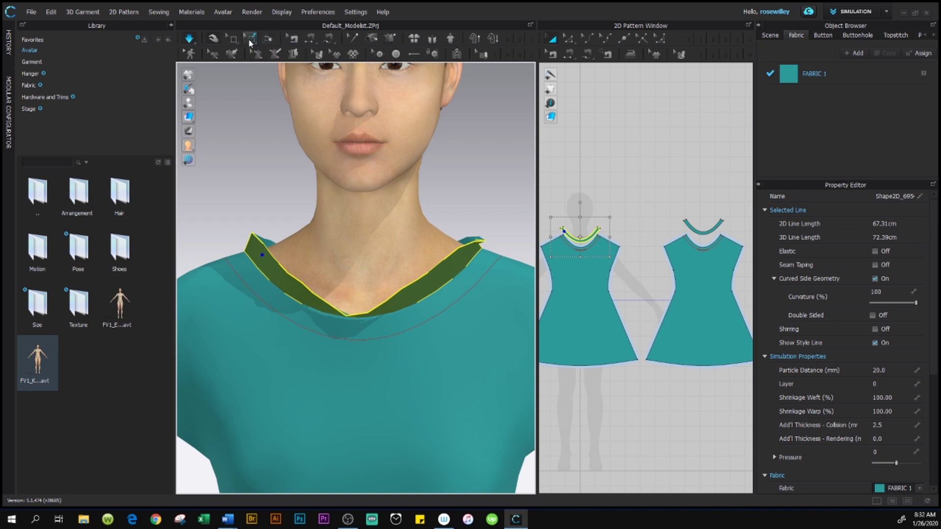
click(269, 39)
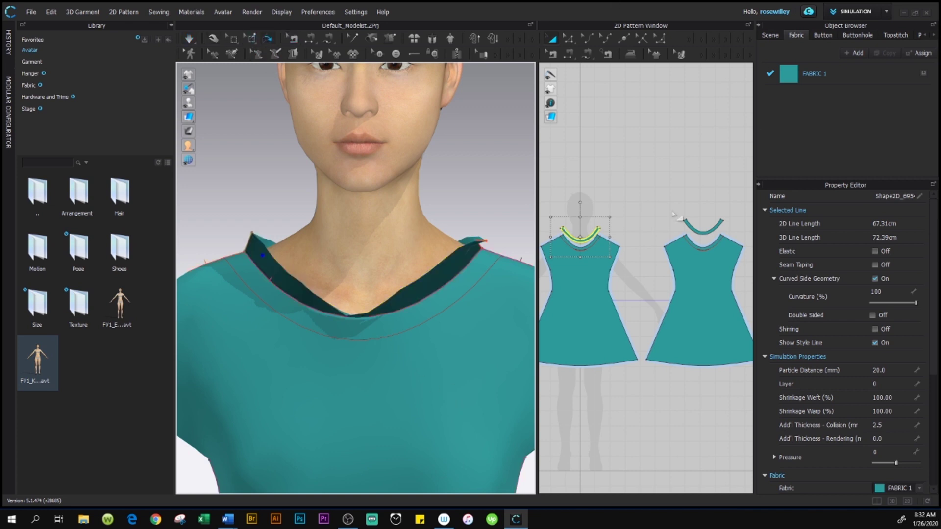
click(352, 319)
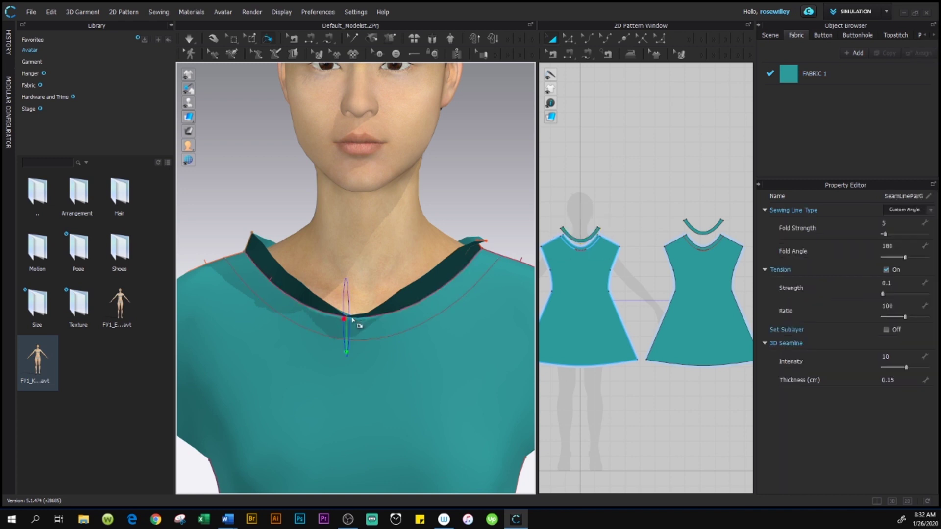
right_drag(384, 326, 406, 274)
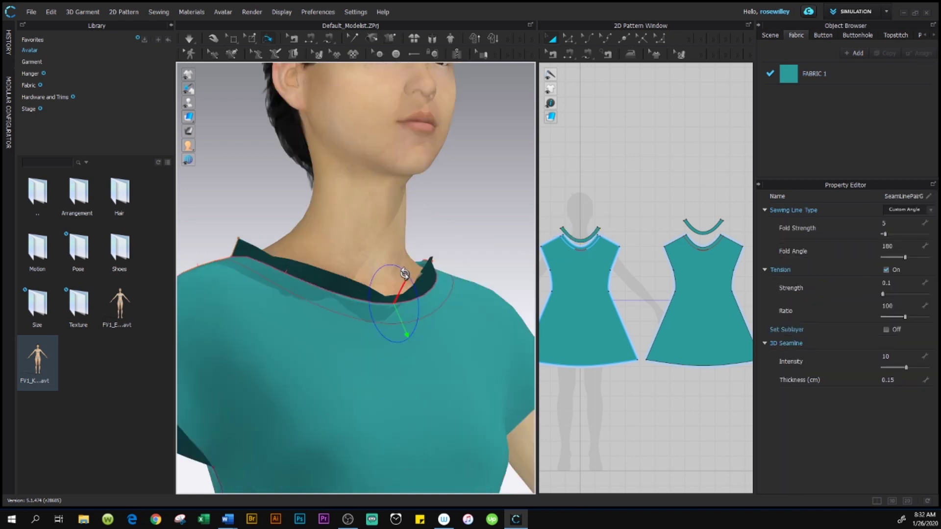
drag(405, 273, 395, 317)
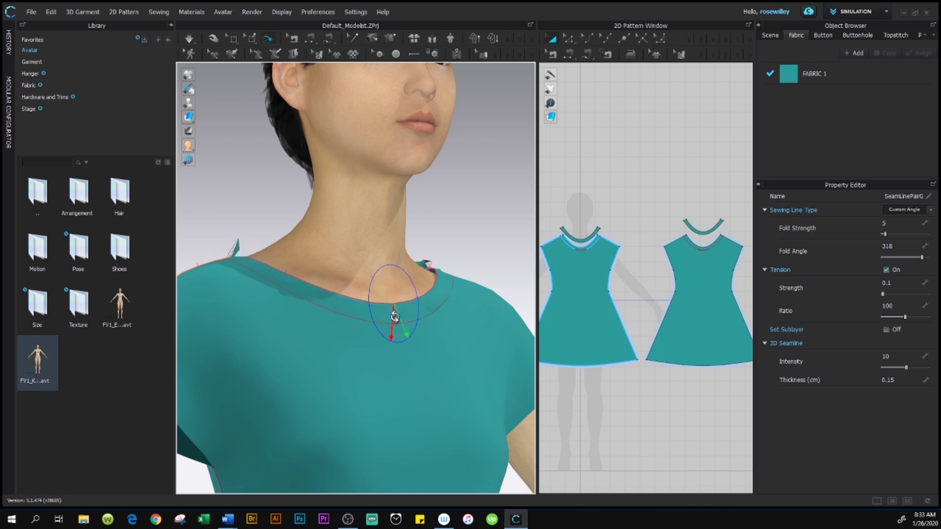
Step: Fold the back neck band outward along the back neckline seam to a fold angle of 291
right_drag(451, 353, 332, 345)
right_drag(273, 266, 382, 252)
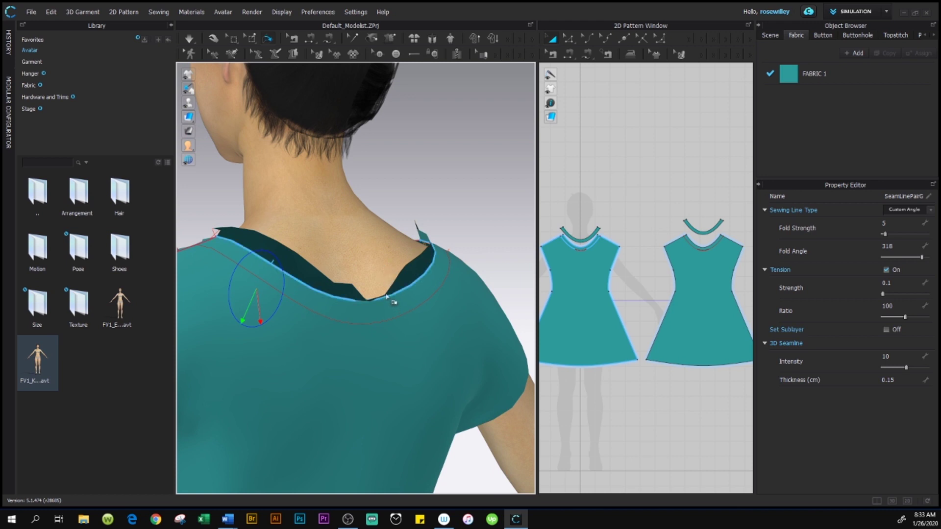
mouse_move(479, 268)
right_down()
mouse_move(440, 285)
mouse_move(478, 262)
mouse_move(368, 259)
mouse_move(441, 218)
mouse_move(392, 235)
mouse_move(384, 252)
mouse_move(461, 268)
right_up()
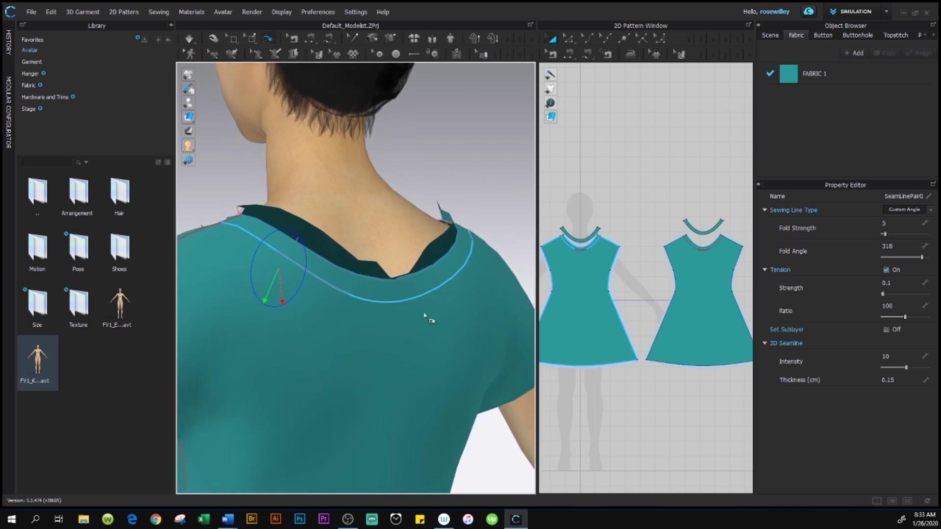
click(401, 280)
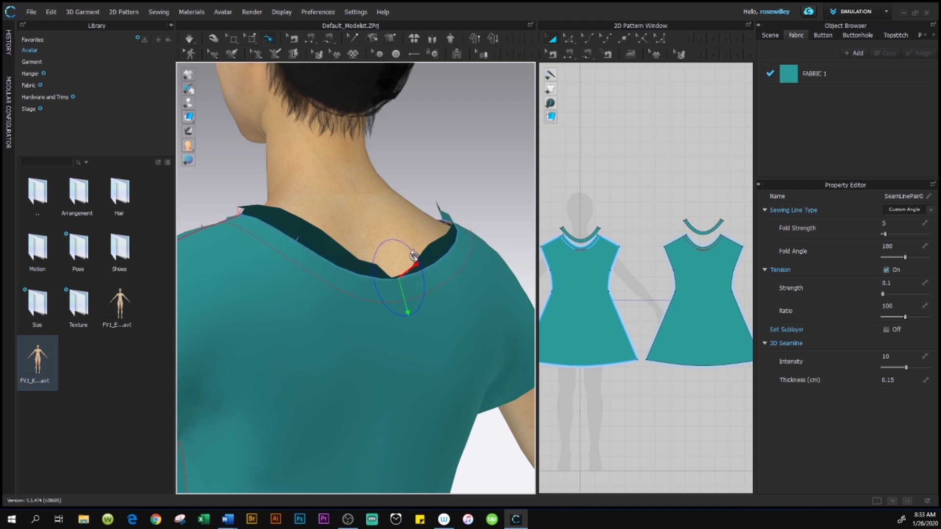
drag(414, 256, 426, 340)
right_drag(426, 340, 428, 269)
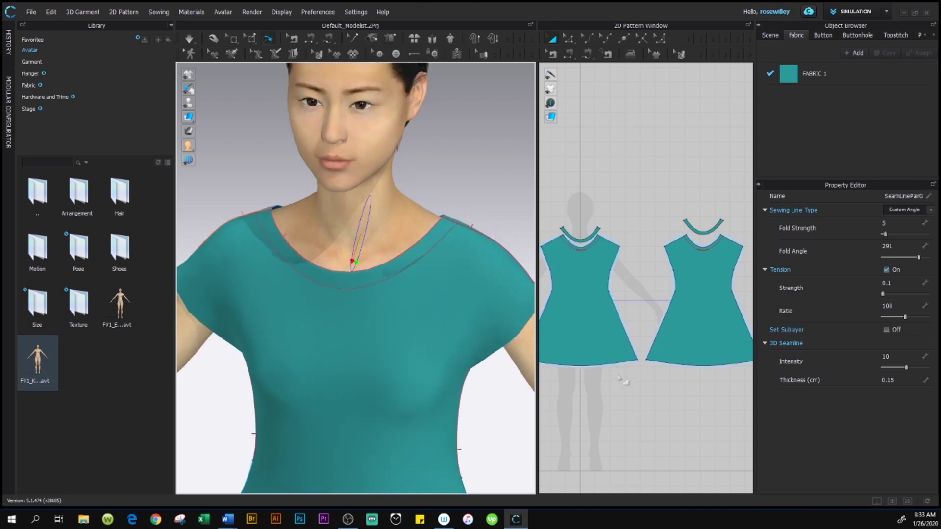
Step: Hide the avatar to examine the inside of the folded neckline, and show the avatar again
scroll(623, 383, down, 2)
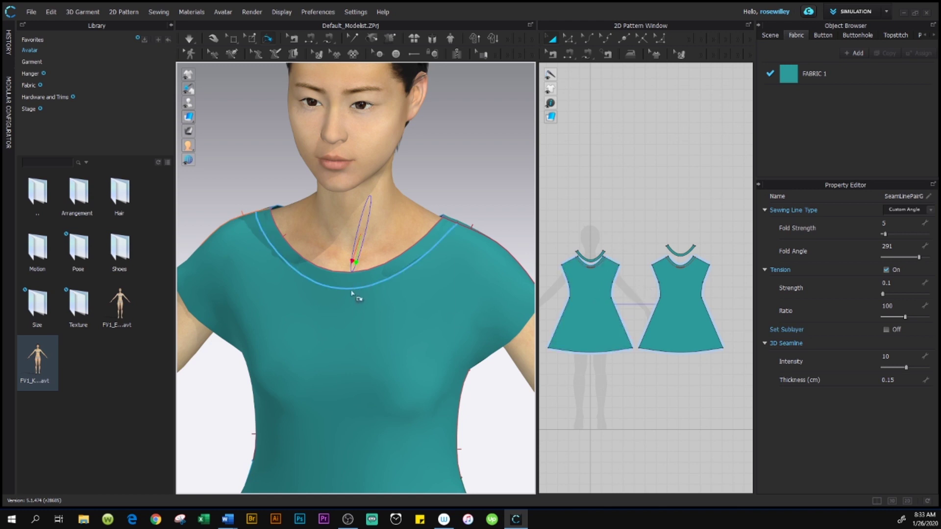
click(203, 103)
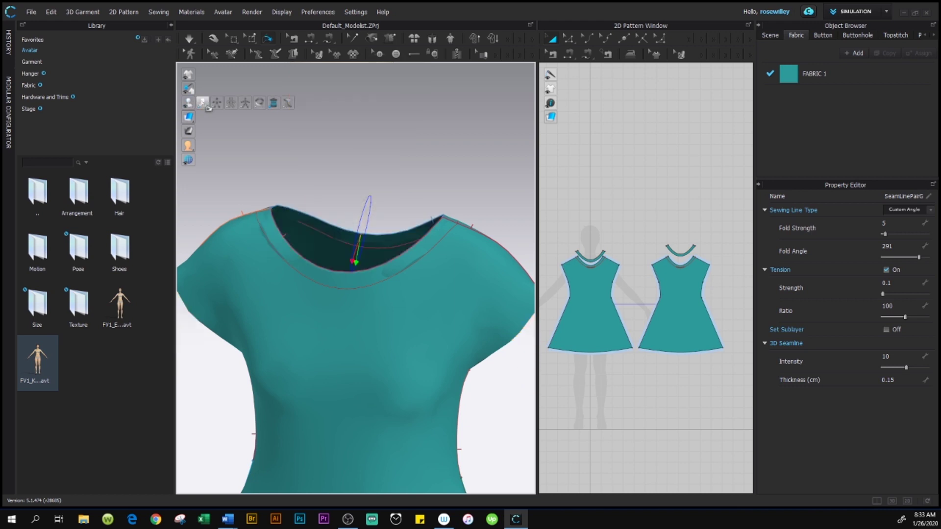
click(202, 103)
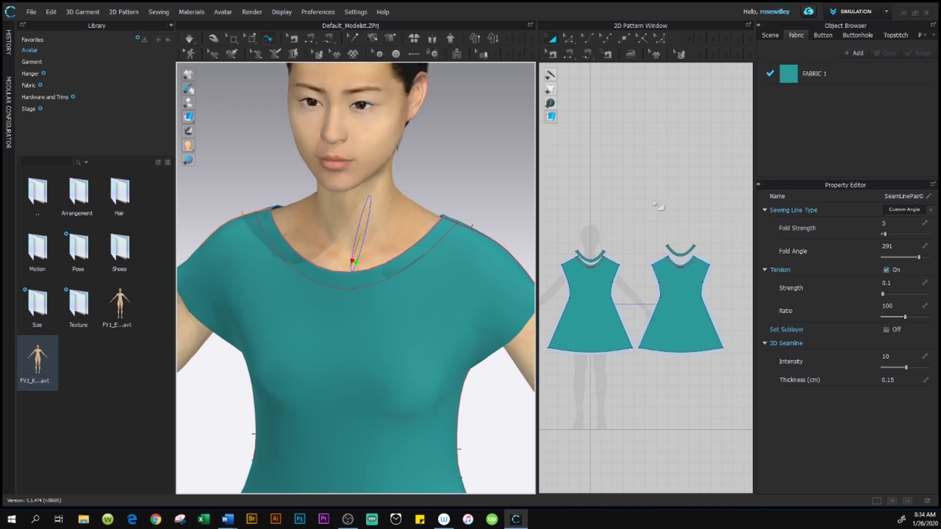
Step: Deselect the neckline seam and enlarge the 2D pattern window around the front and back pieces and their neck bands
click(640, 306)
scroll(642, 303, up, 3)
scroll(642, 303, down, 2)
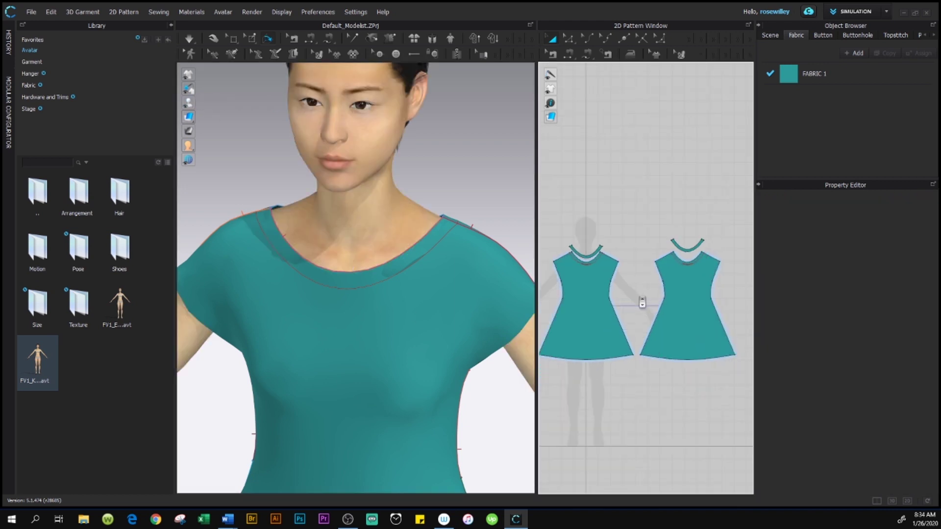
scroll(499, 226, down, 5)
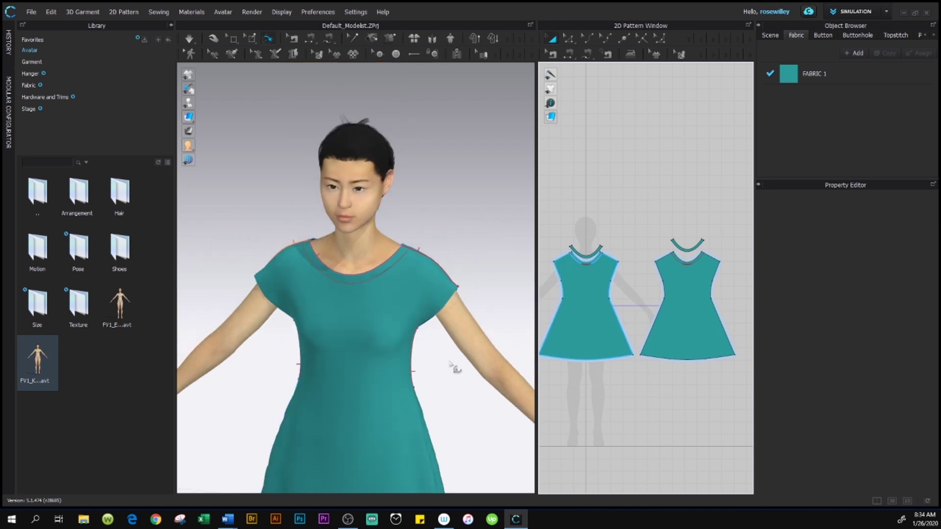
scroll(456, 368, down, 3)
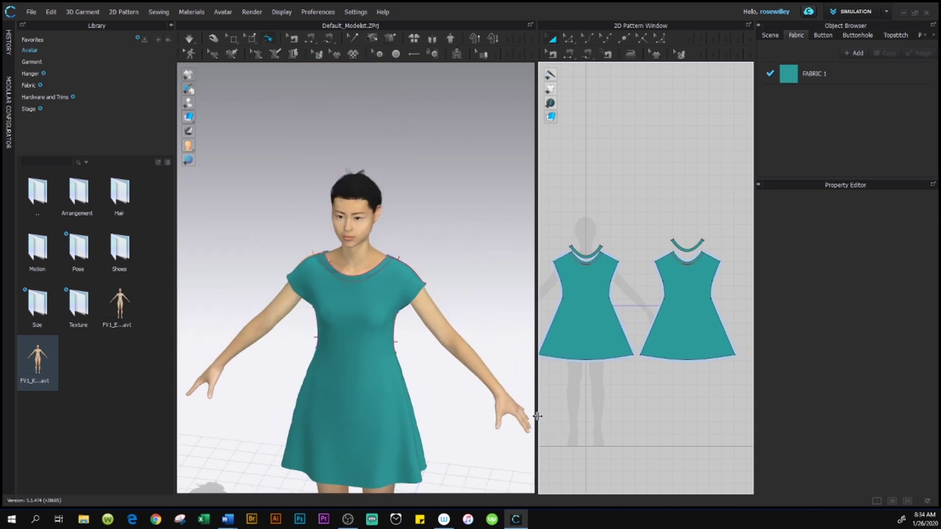
drag(537, 416, 519, 413)
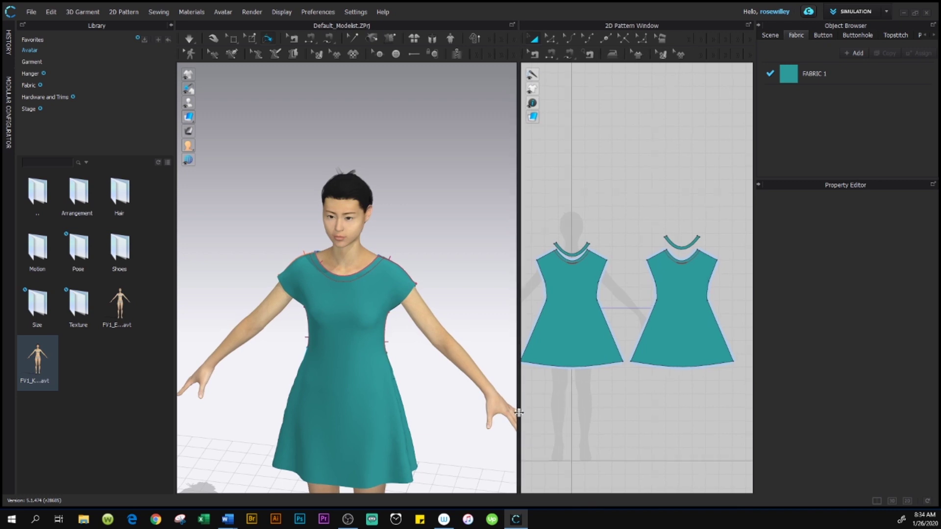
drag(518, 317, 368, 325)
scroll(544, 219, up, 2)
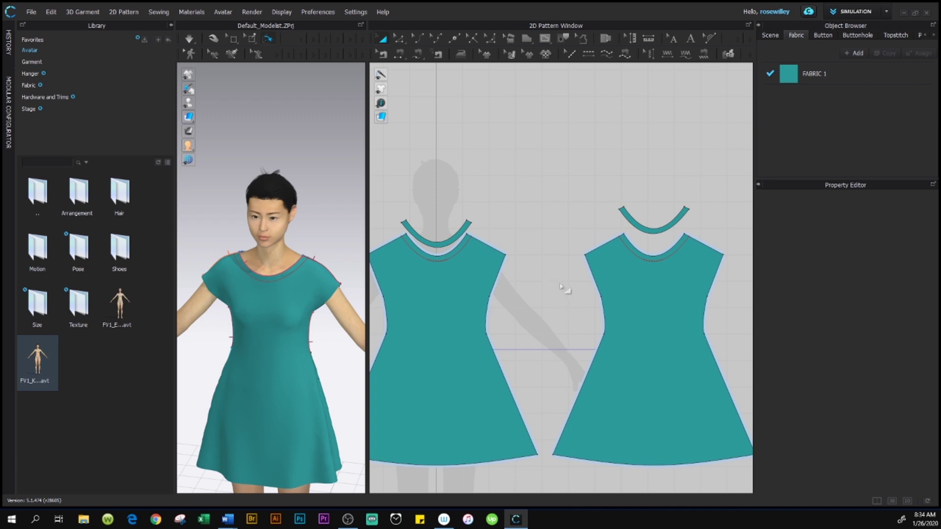
click(401, 54)
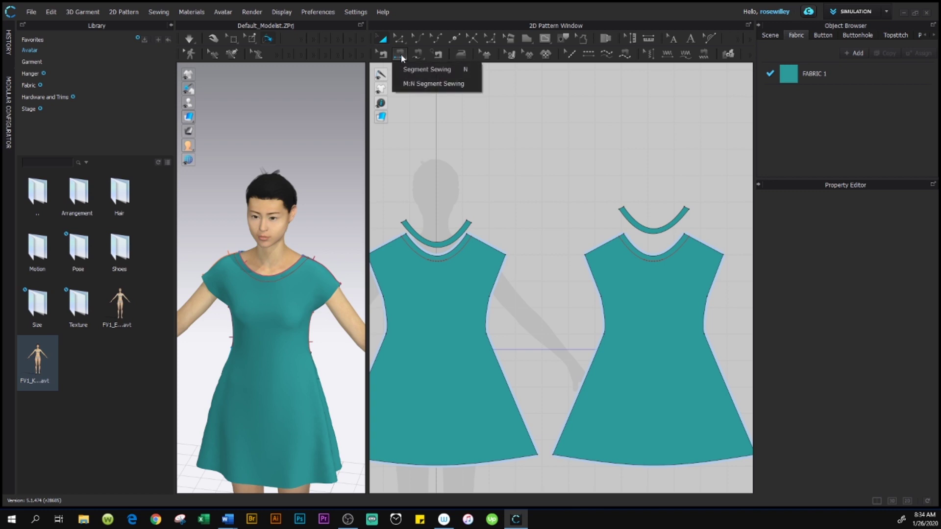
click(419, 71)
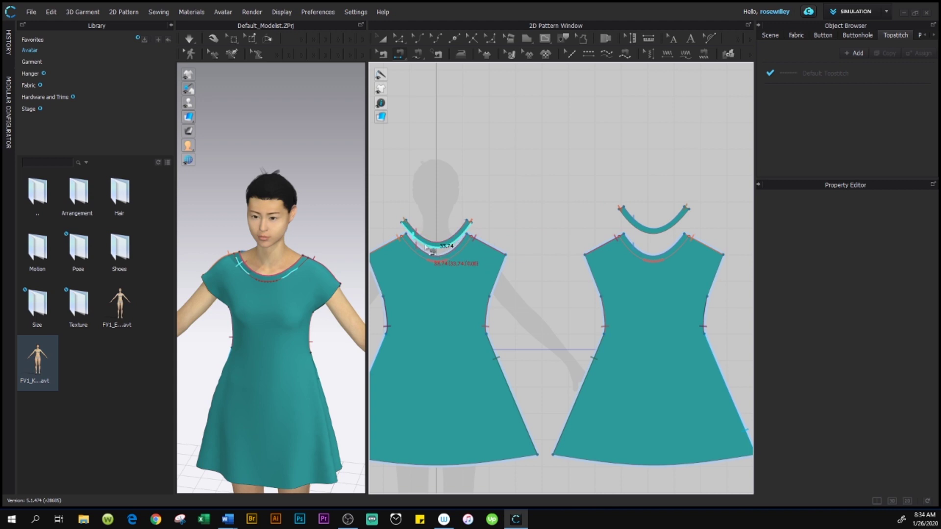
click(426, 246)
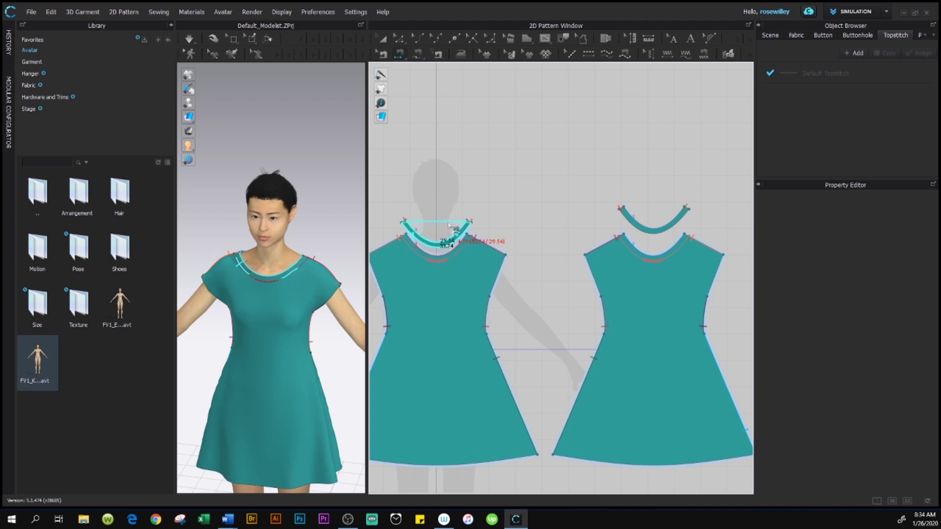
click(454, 253)
Step: Free-sew the lower edge of the front neck band to the internal line below the front dress neckline
click(417, 54)
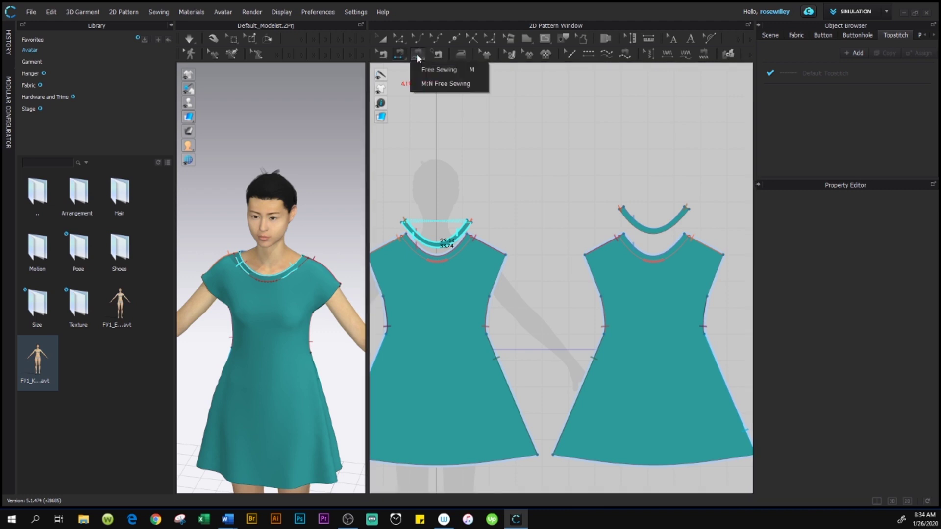
click(443, 68)
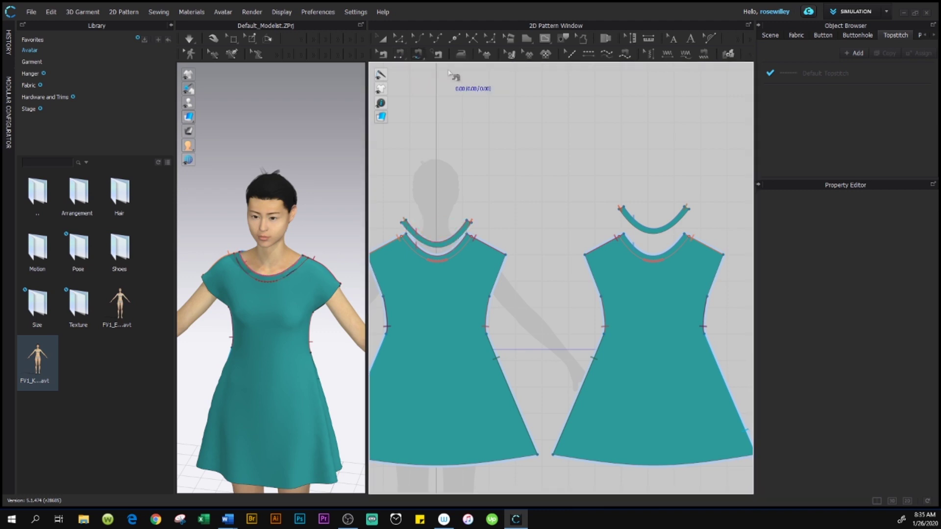
click(401, 224)
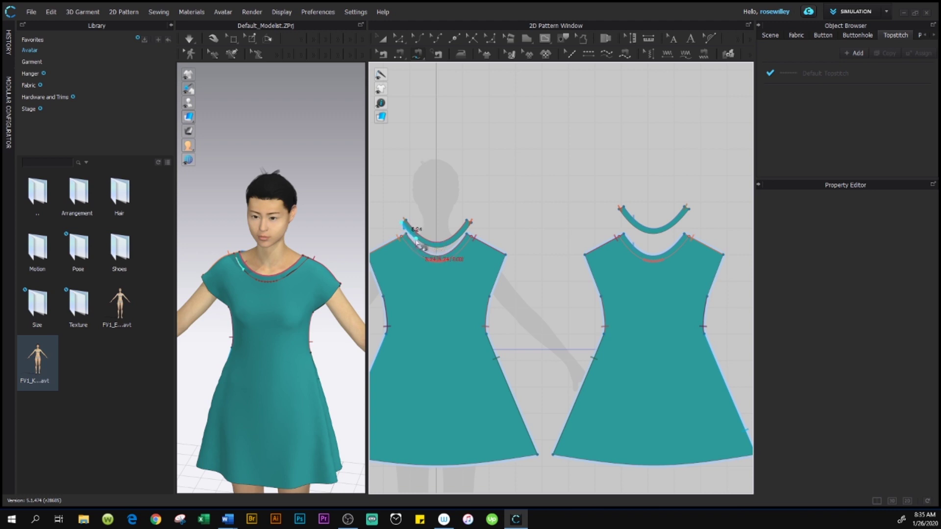
click(473, 226)
click(402, 239)
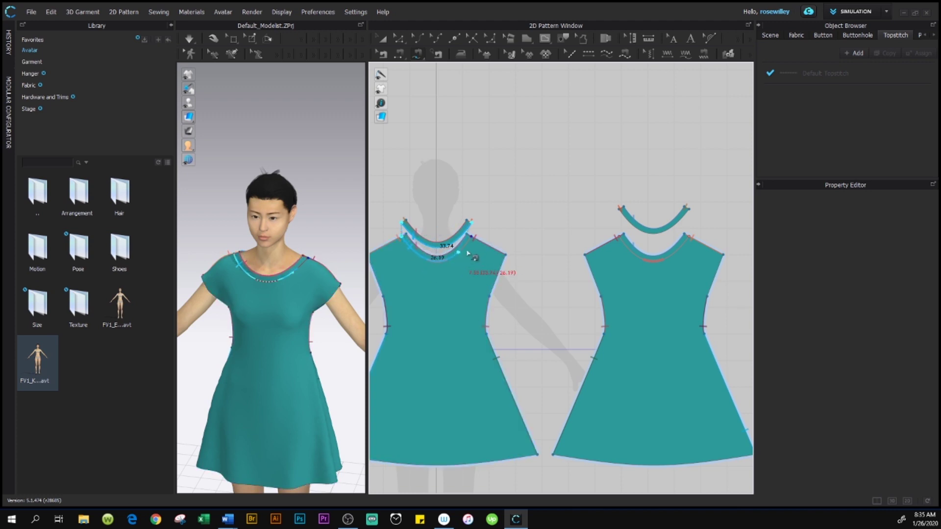
click(579, 210)
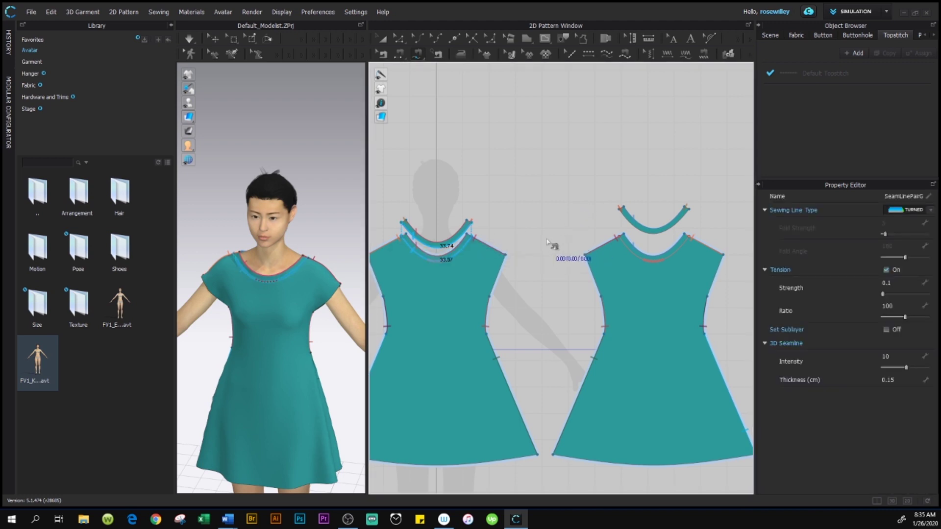
Step: Free-sew the lower edge of the back neck band to the internal line below the back dress neckline
click(690, 234)
click(622, 214)
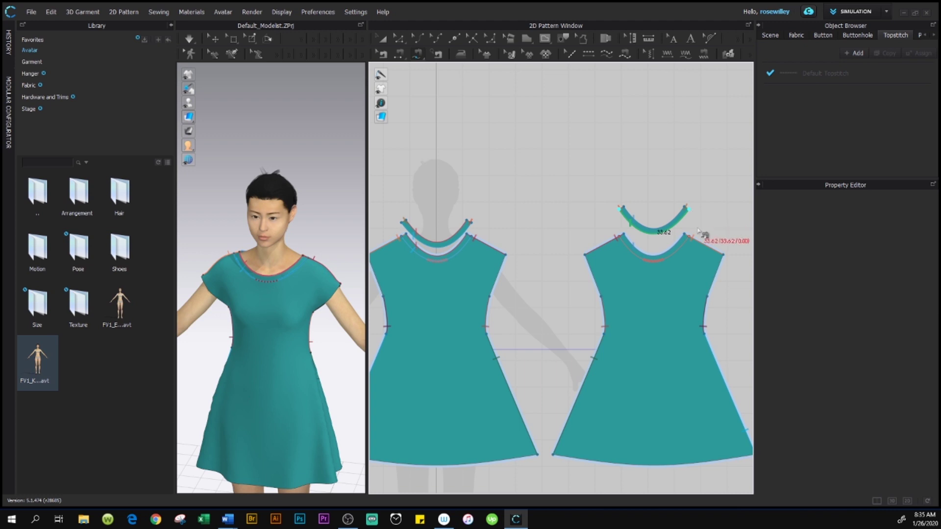
scroll(659, 309, down, 2)
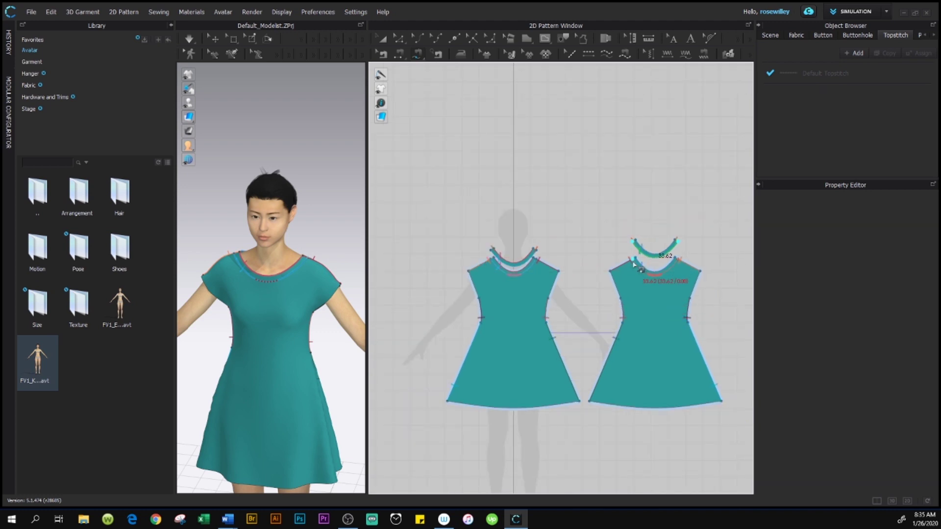
scroll(638, 263, up, 4)
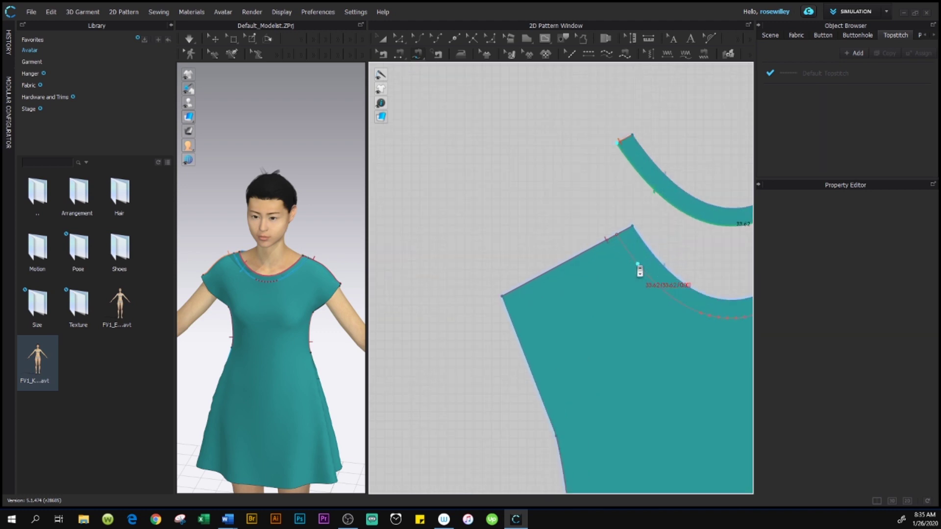
scroll(617, 242, down, 2)
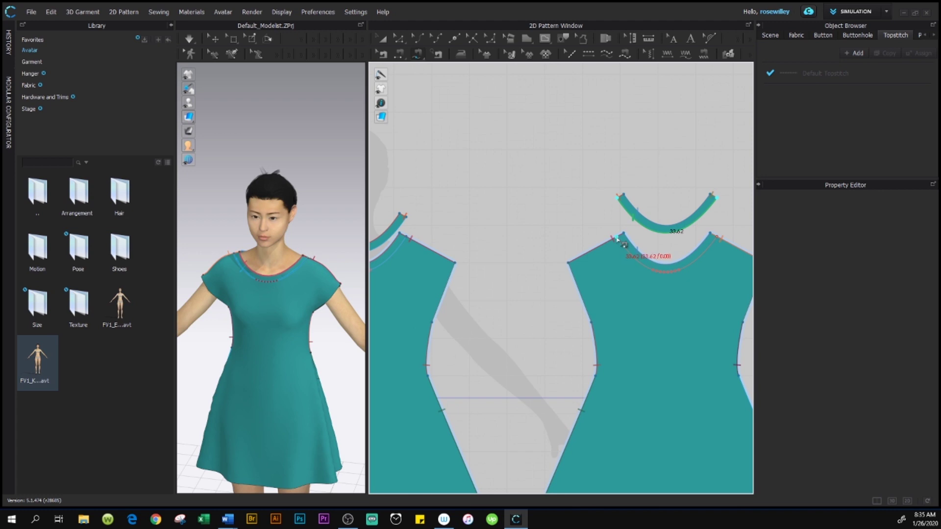
click(619, 241)
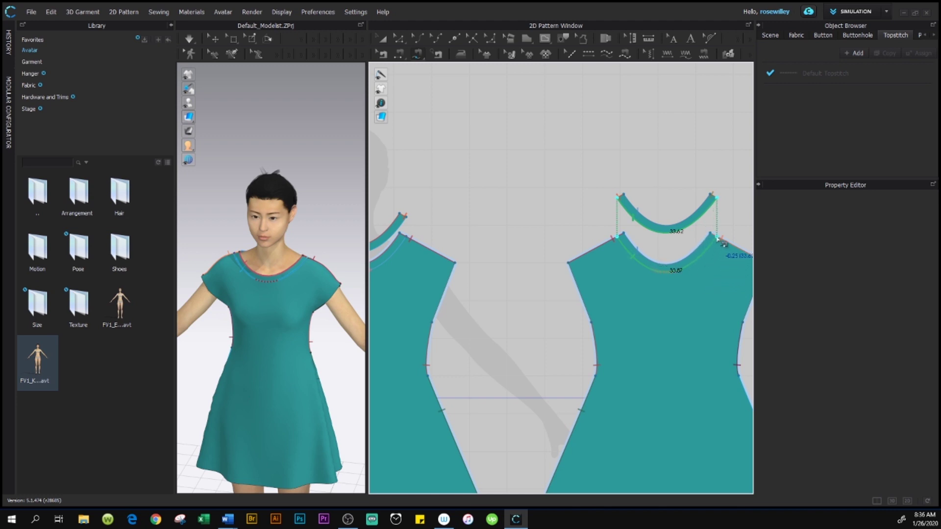
click(717, 240)
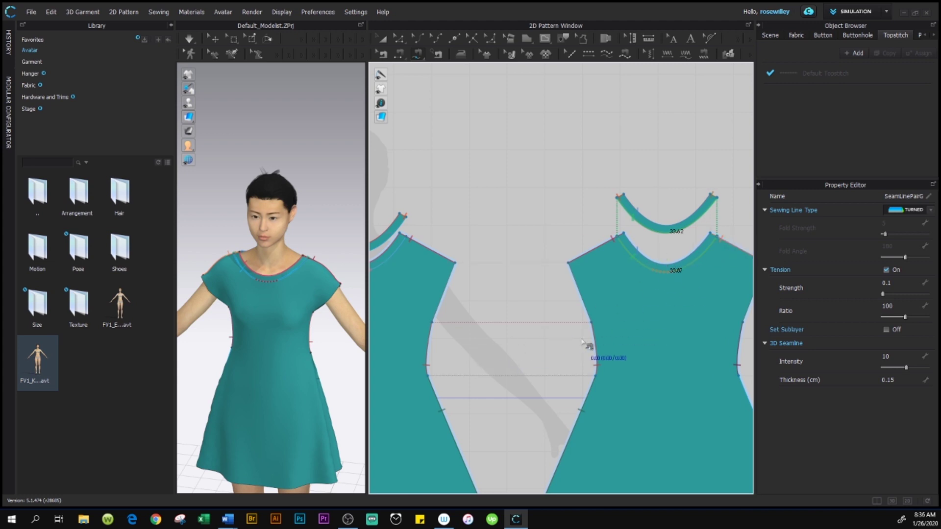
Step: Simulate the garment with the neck bands sewn down and widen the 3D window
scroll(586, 345, down, 3)
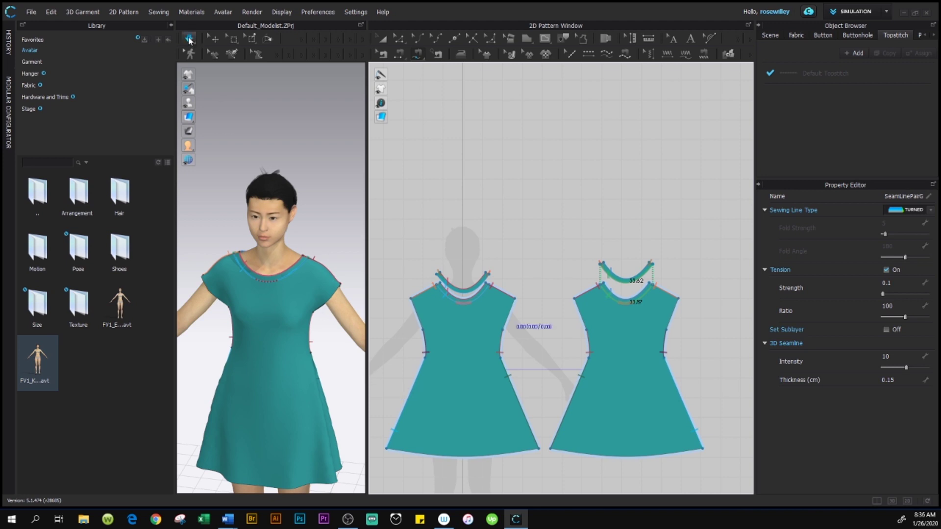
key(Escape)
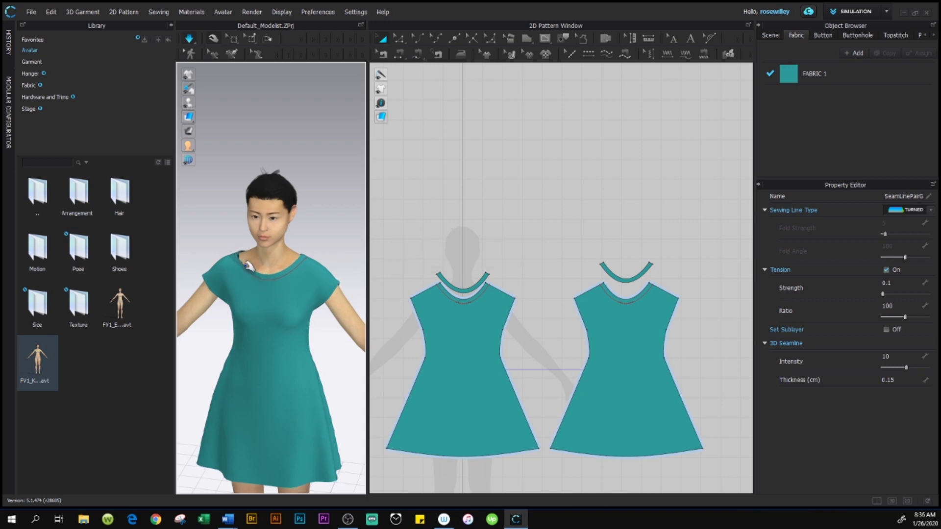
scroll(260, 272, up, 3)
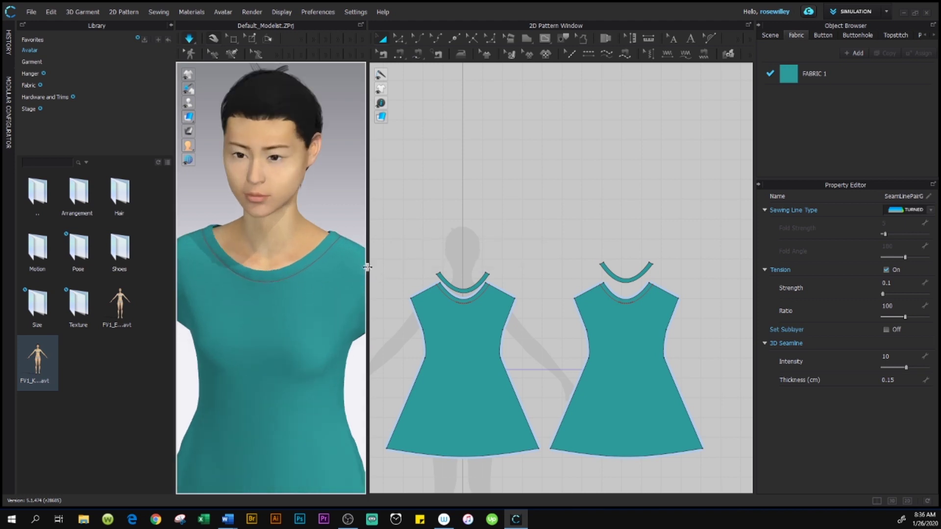
drag(367, 267, 508, 247)
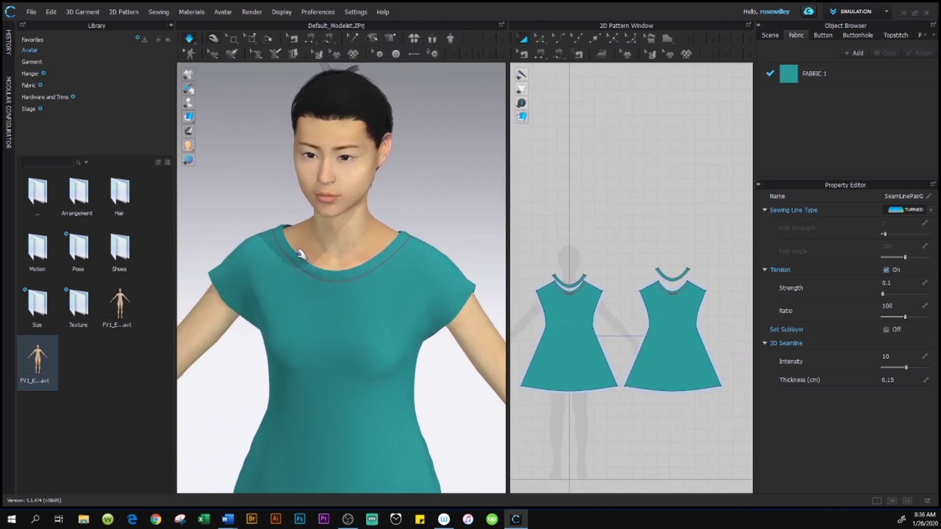
Step: Examine the simulated neck bands up close from the front and back of the avatar
scroll(372, 251, up, 5)
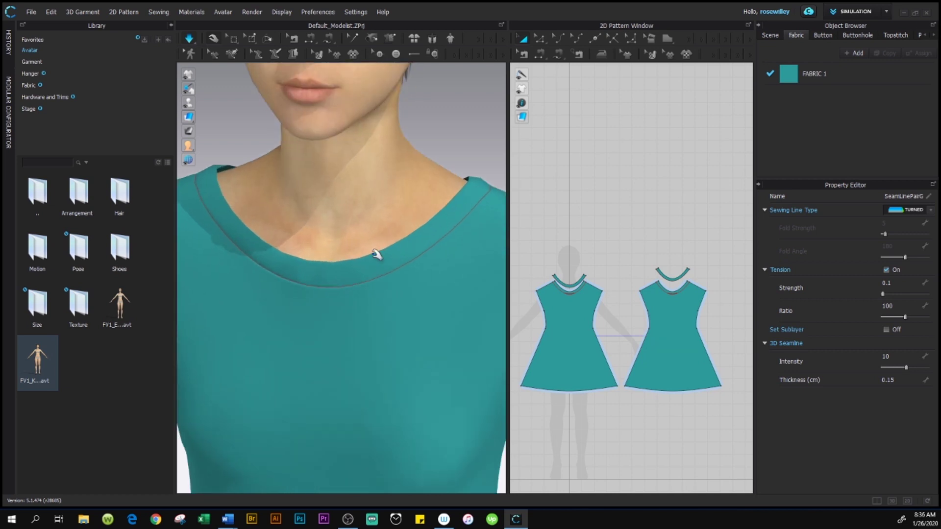
scroll(374, 255, down, 2)
mouse_move(367, 288)
right_down()
mouse_move(285, 275)
mouse_move(304, 216)
mouse_move(391, 221)
mouse_move(399, 212)
mouse_move(366, 274)
right_up()
click(352, 276)
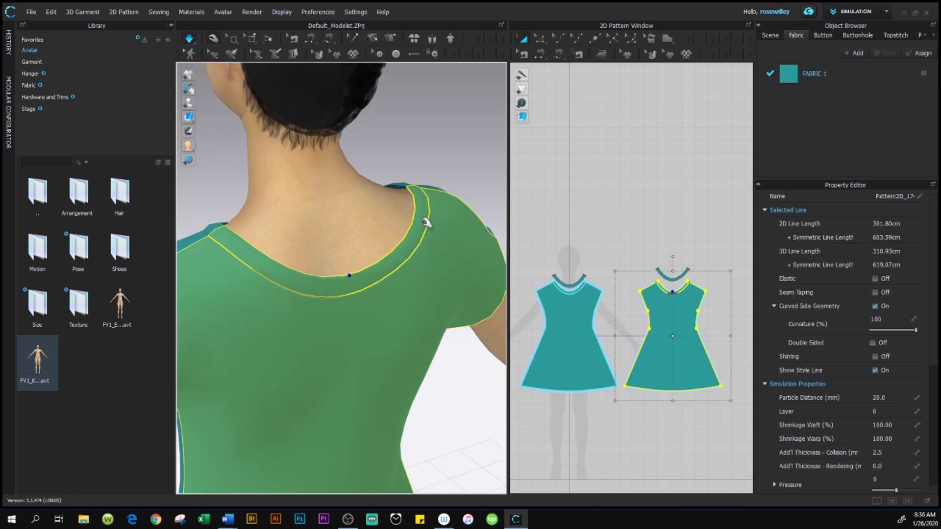
right_drag(296, 301, 298, 307)
key(2)
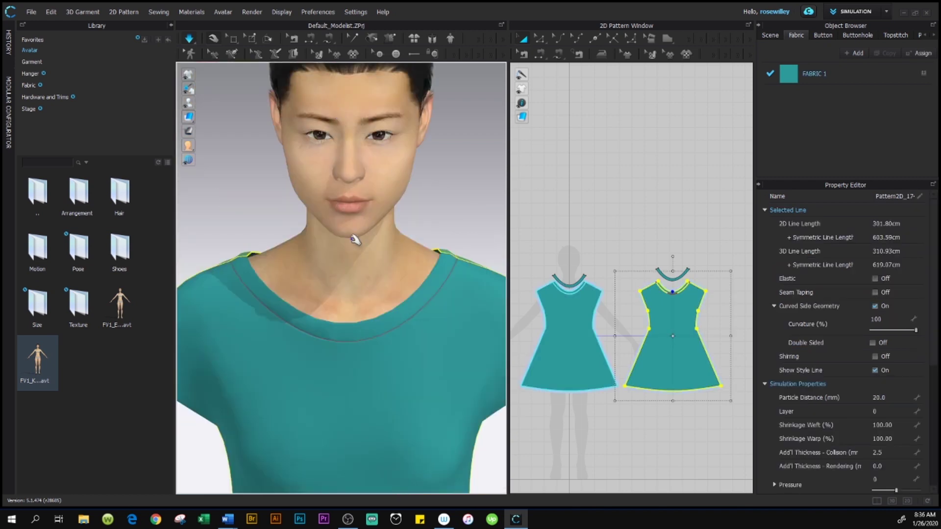
right_drag(361, 254, 377, 263)
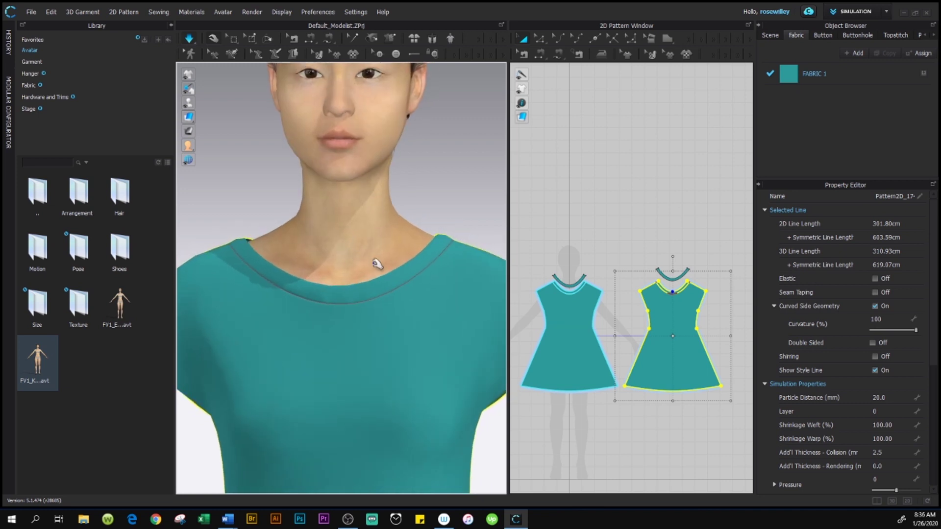
scroll(429, 302, down, 3)
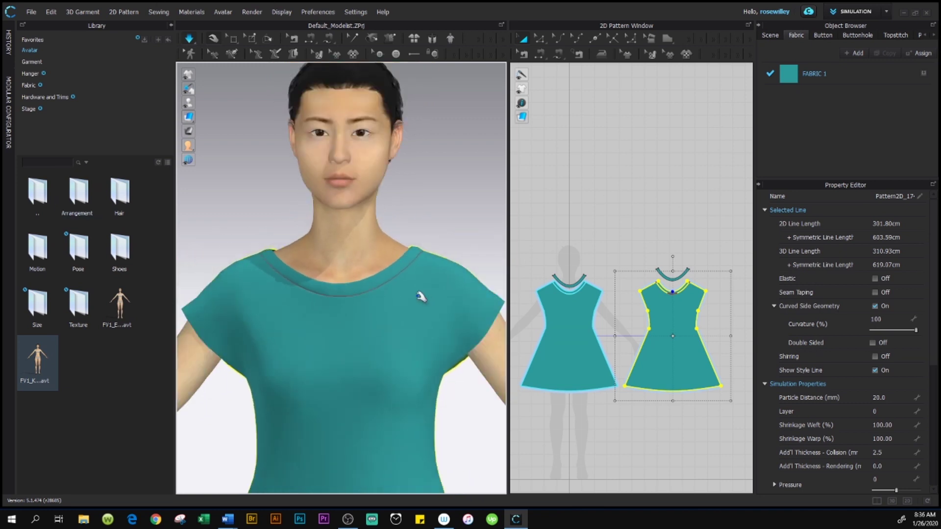
Step: Hide the avatar to expose the inside of the dress neckline
scroll(420, 297, up, 3)
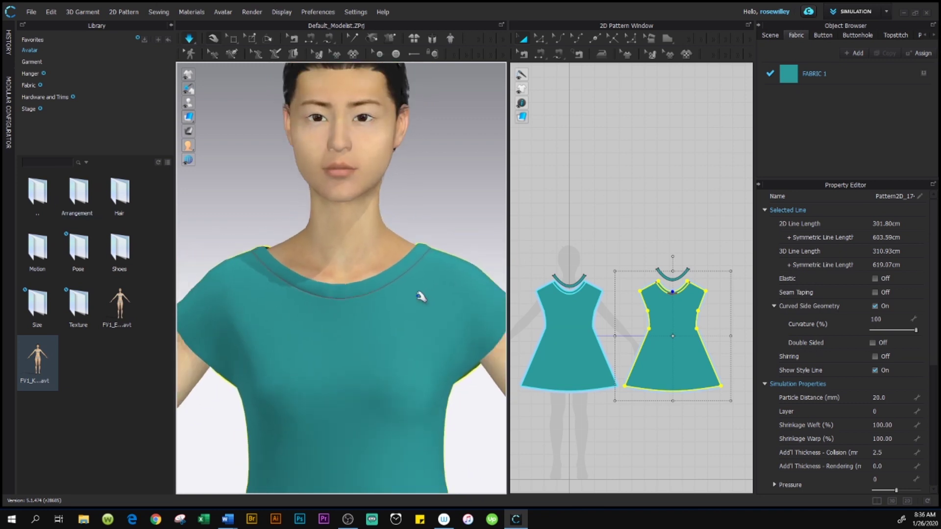
right_drag(434, 307, 270, 227)
right_drag(462, 238, 445, 300)
key(2)
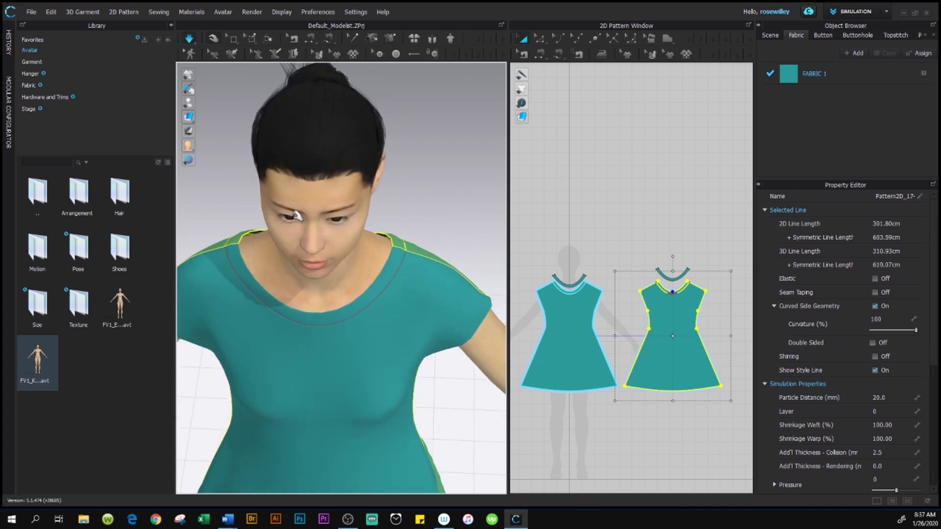
mouse_move(191, 103)
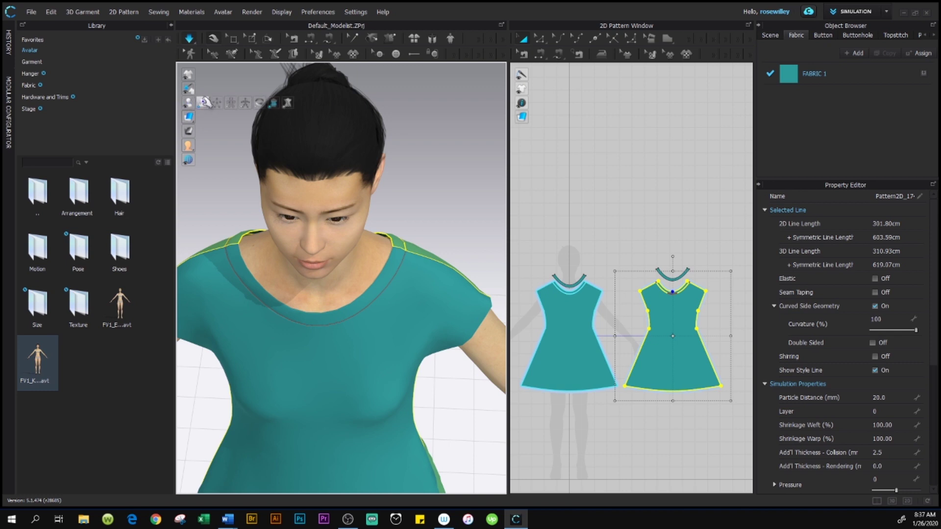
click(204, 102)
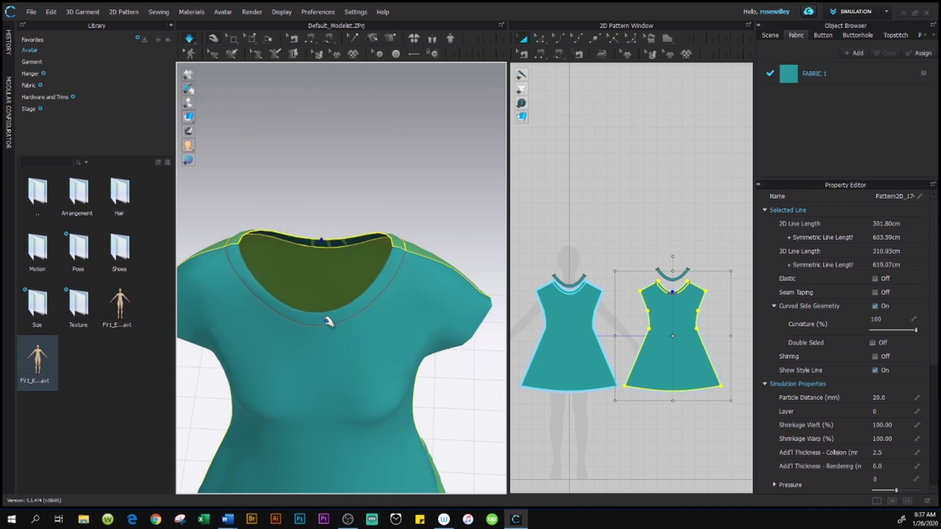
Step: Examine the inner side of the neck bands around the dress opening
right_drag(313, 300, 326, 263)
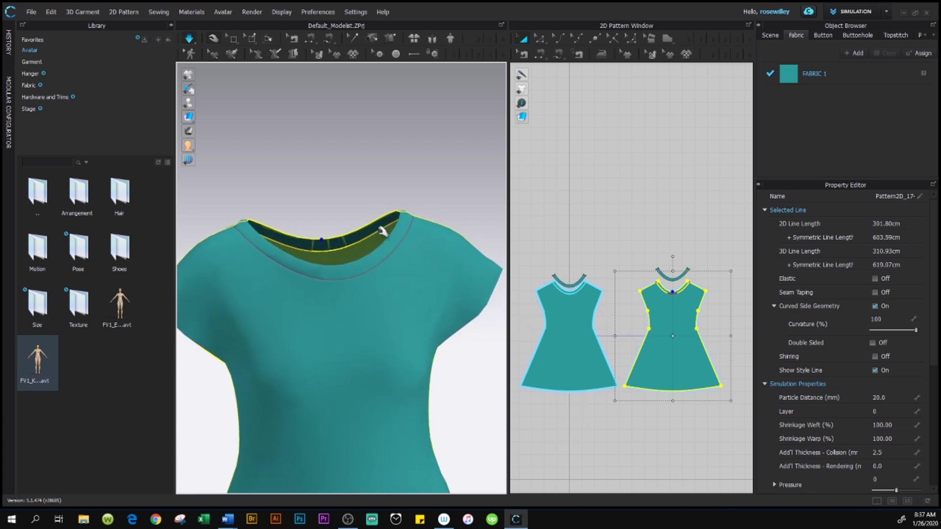
scroll(385, 226, up, 2)
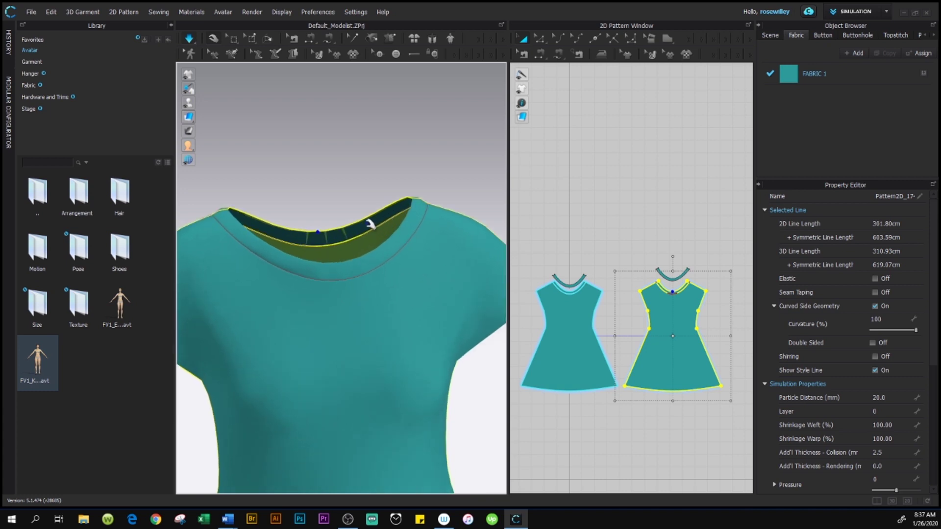
middle_drag(371, 225, 428, 206)
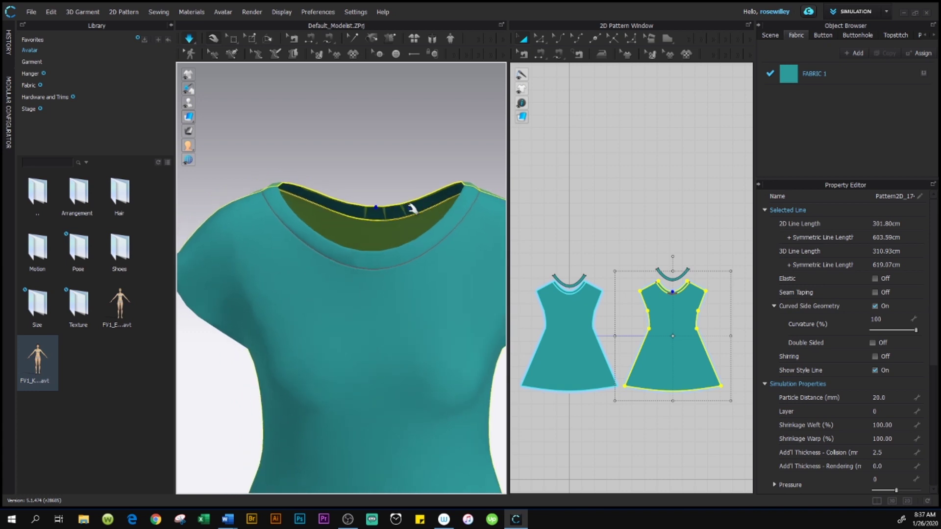
scroll(415, 234, down, 2)
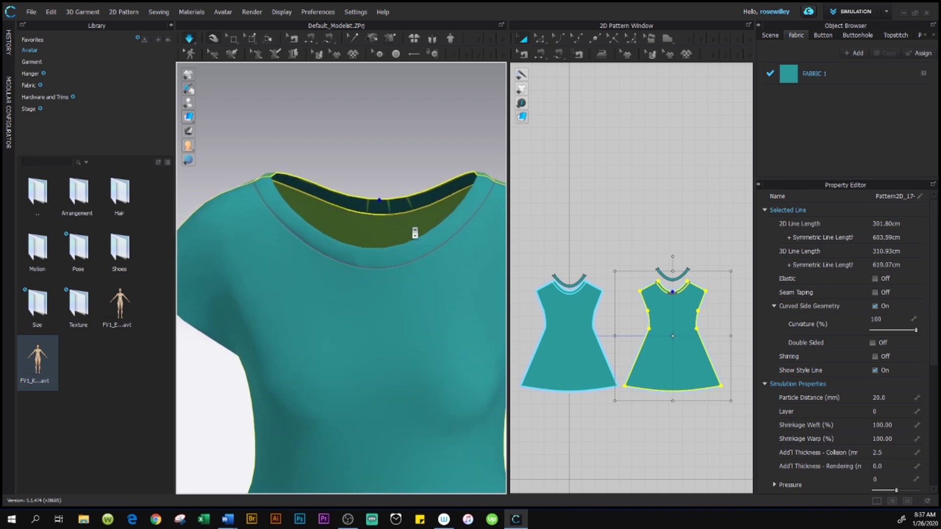
scroll(414, 234, down, 2)
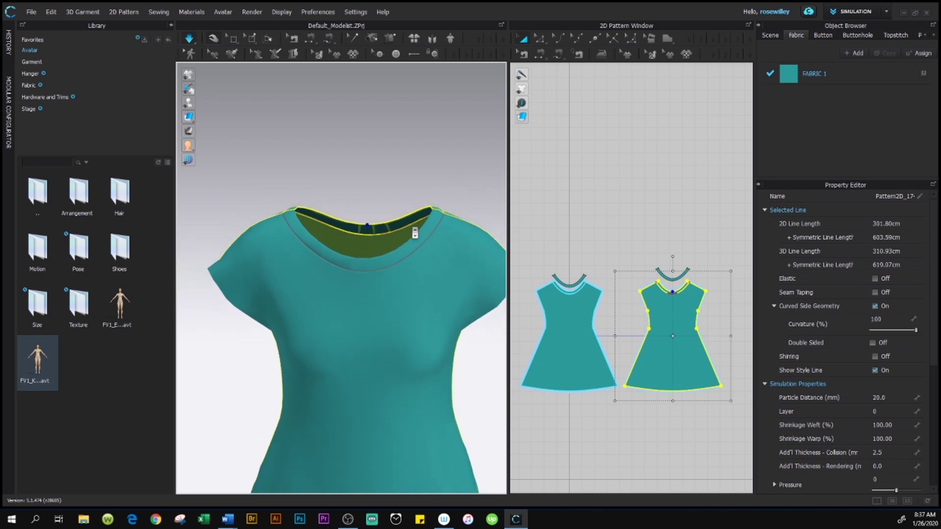
scroll(429, 280, down, 1)
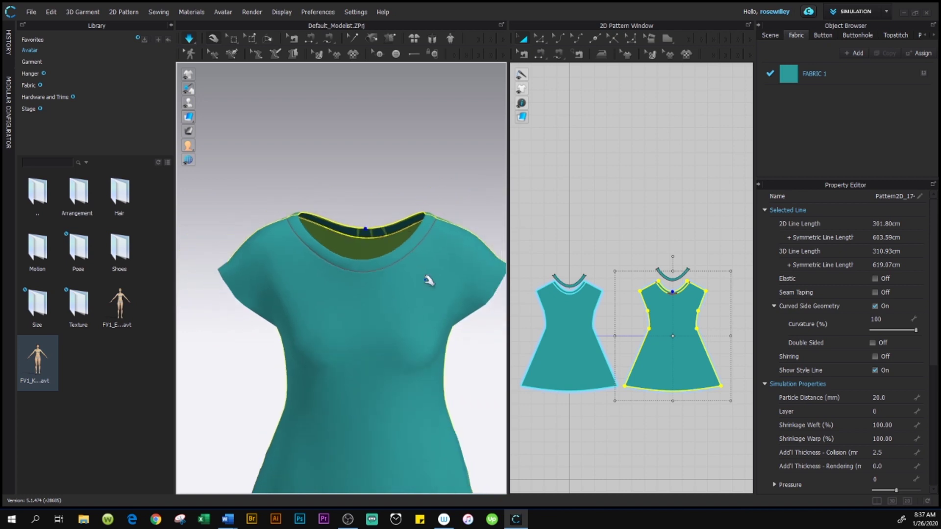
middle_drag(428, 280, 403, 264)
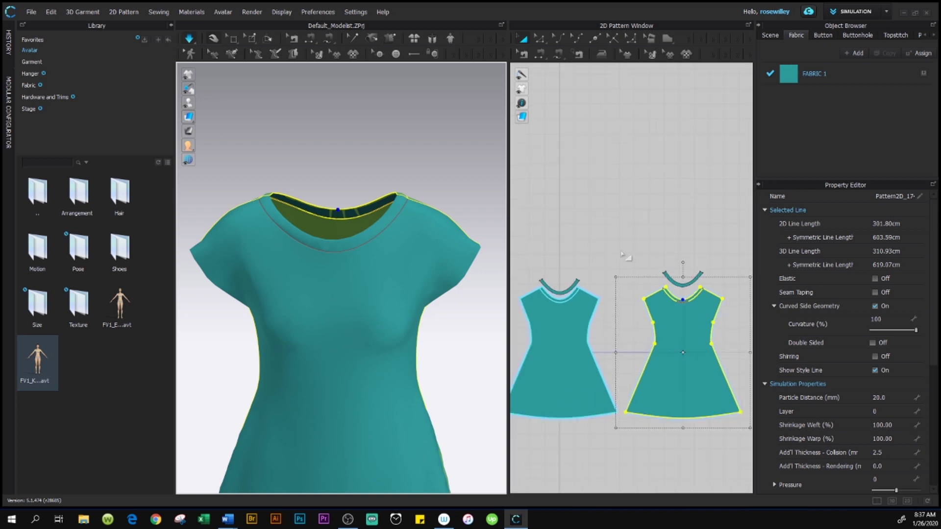
Step: Select the front and back neck bands together and flip their normals
click(617, 224)
scroll(617, 225, up, 1)
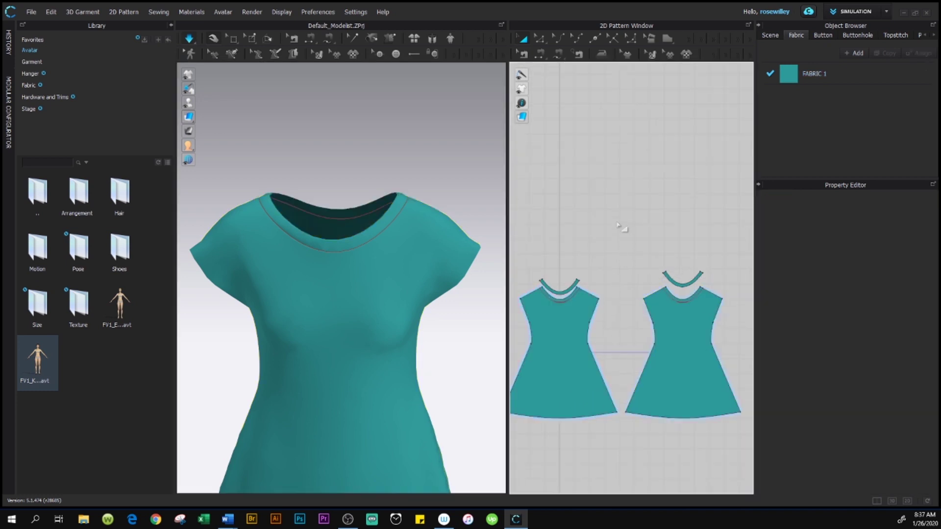
click(559, 293)
click(636, 208)
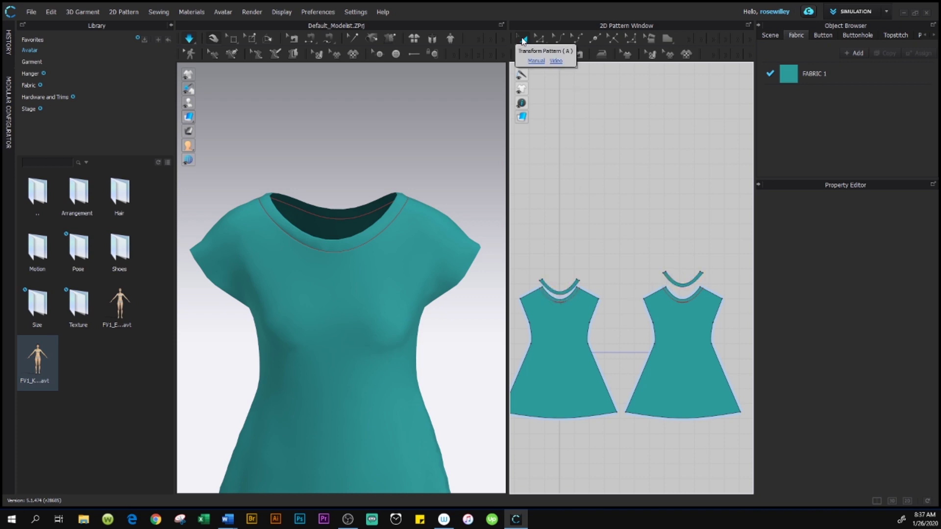
click(522, 40)
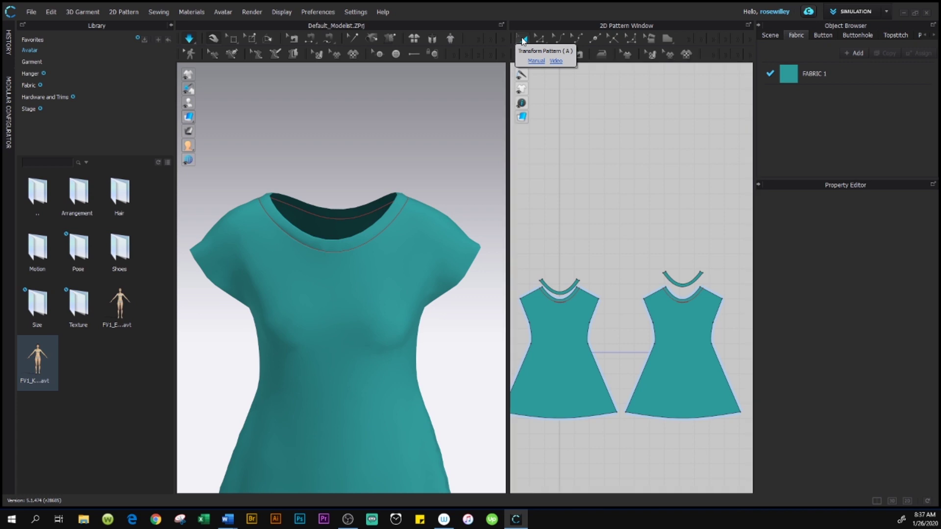
click(565, 293)
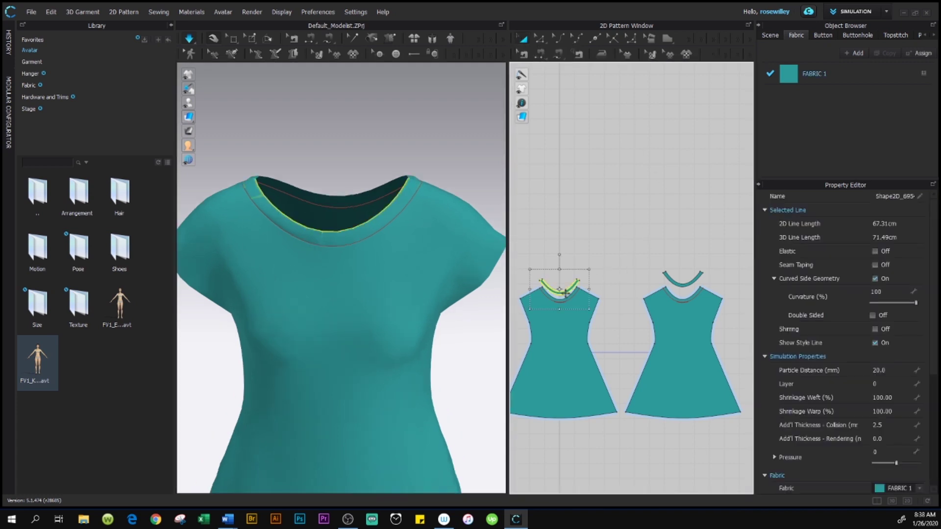
shift+click(680, 284)
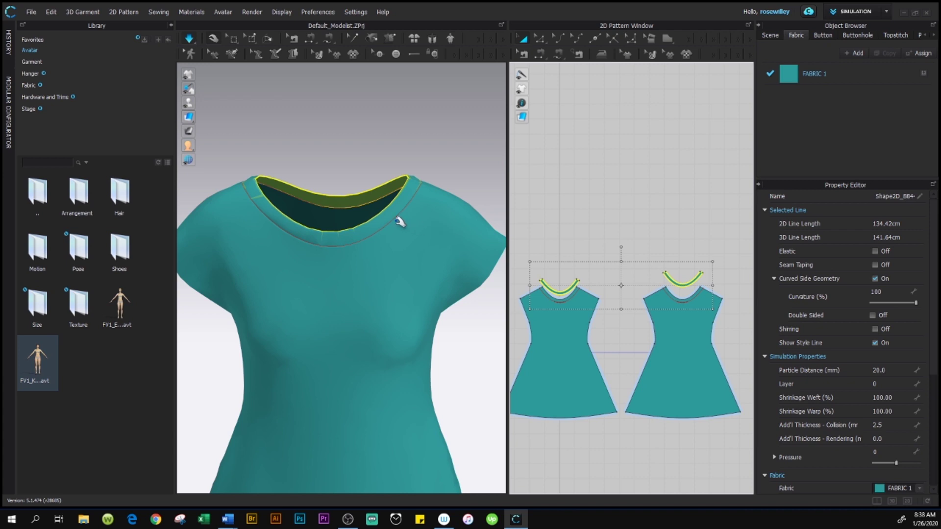
right_click(337, 197)
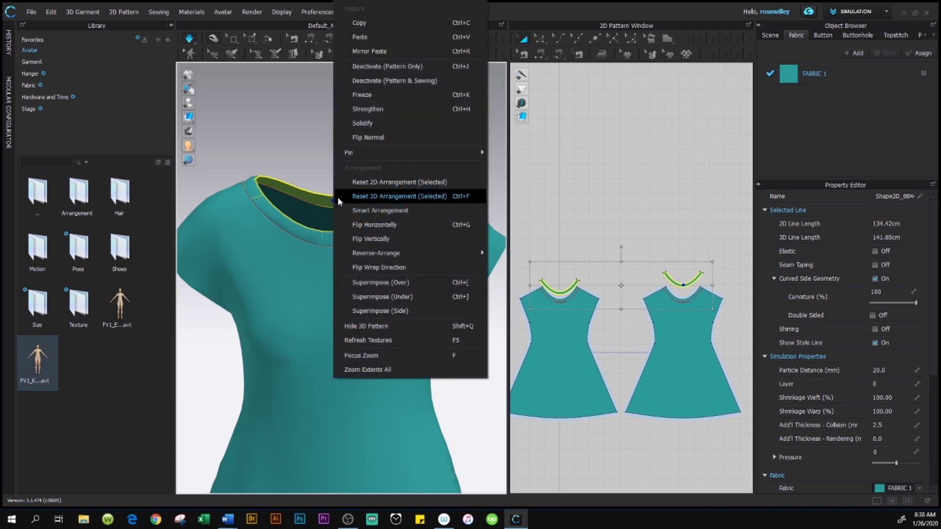
click(384, 138)
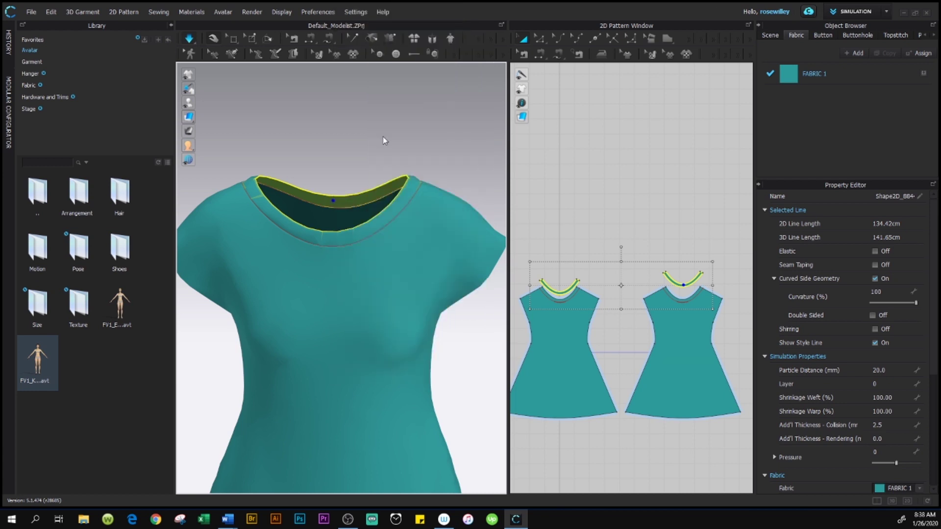
key(q)
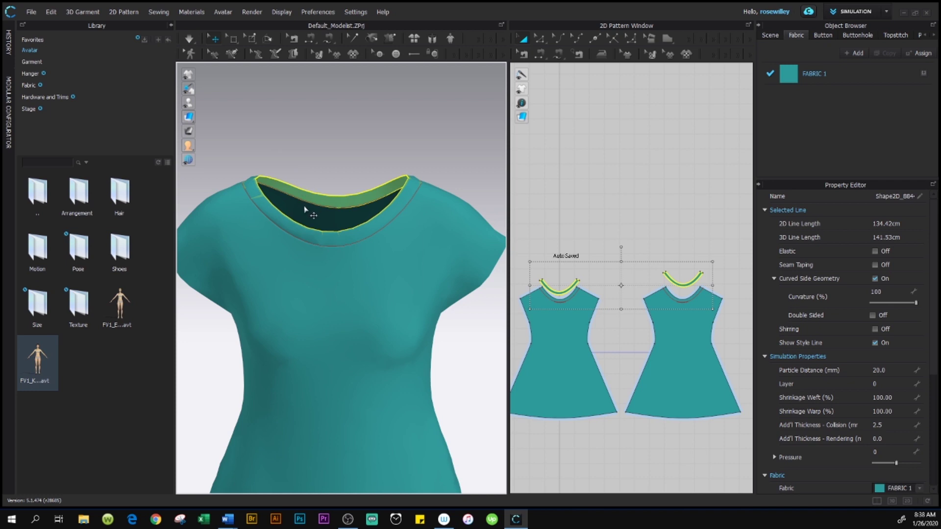
Step: Inspect the flipped neck bands up close along the front and back necklines
scroll(304, 209, up, 3)
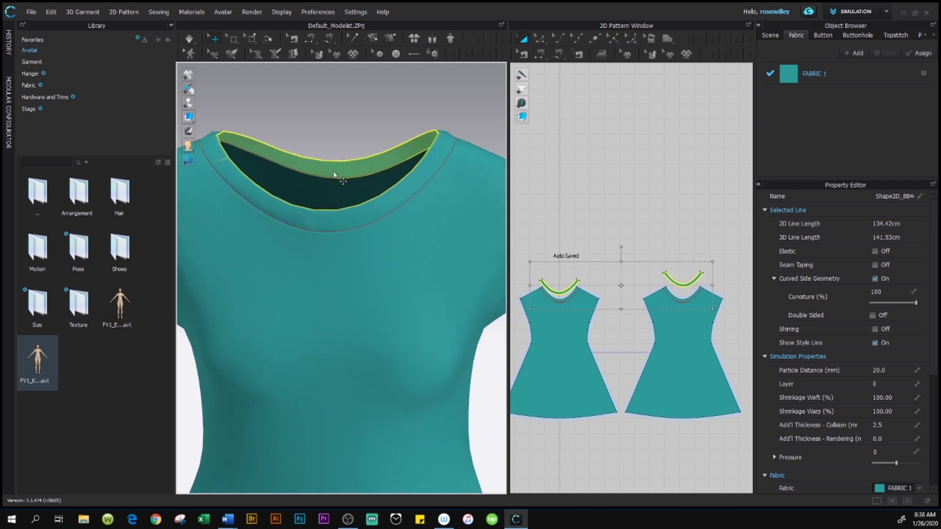
scroll(336, 199, down, 3)
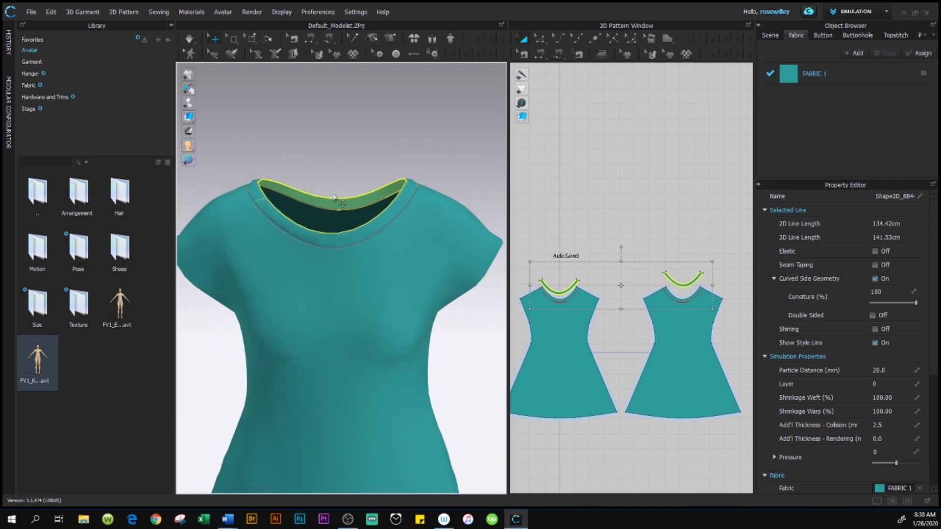
click(304, 142)
scroll(372, 227, down, 1)
scroll(373, 229, up, 4)
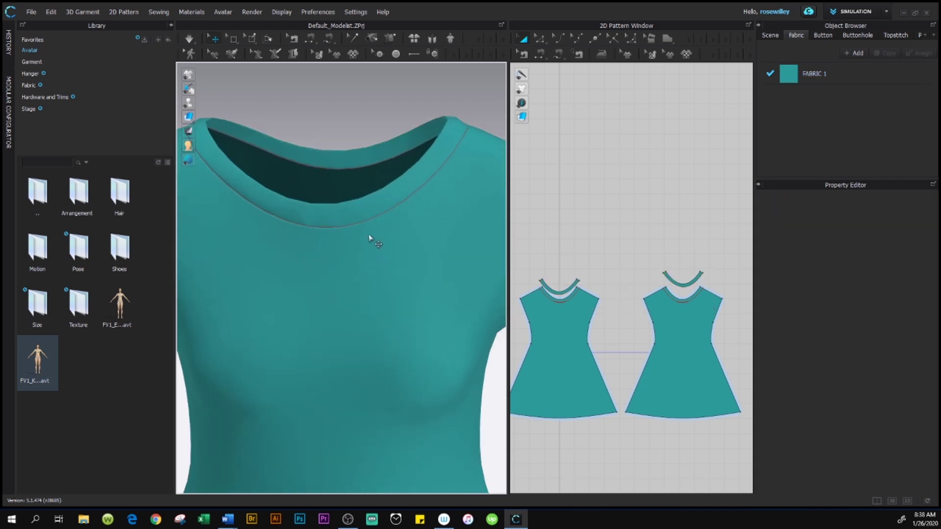
mouse_move(400, 240)
right_down()
mouse_move(385, 288)
mouse_move(277, 269)
mouse_move(278, 245)
mouse_move(344, 263)
mouse_move(300, 245)
mouse_move(407, 237)
mouse_move(380, 267)
mouse_move(408, 254)
right_up()
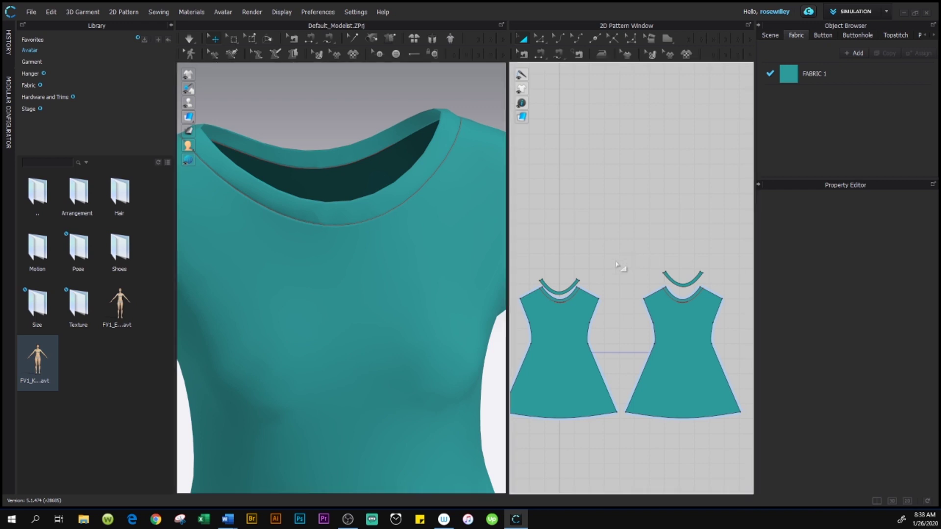
Step: Superimpose both the front and back neck bands under the dress, then deselect them
click(567, 289)
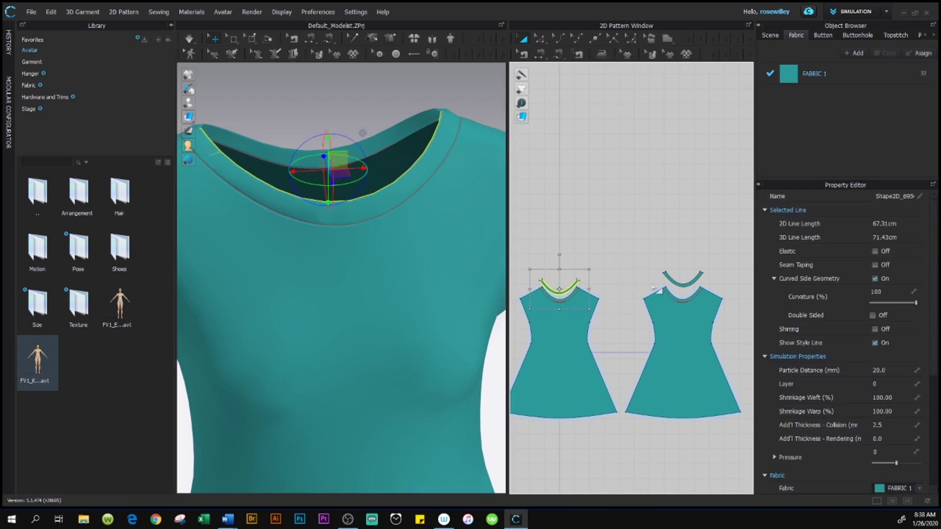
shift+click(683, 284)
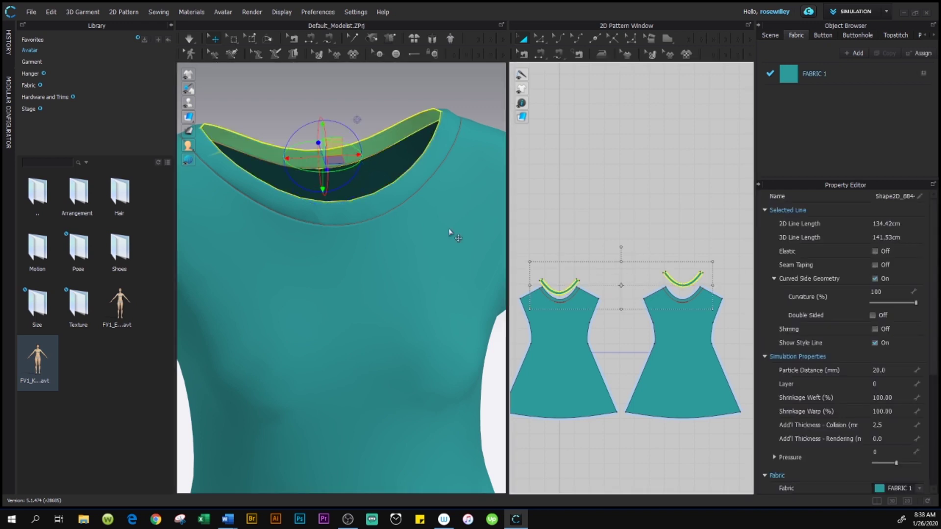
right_click(366, 145)
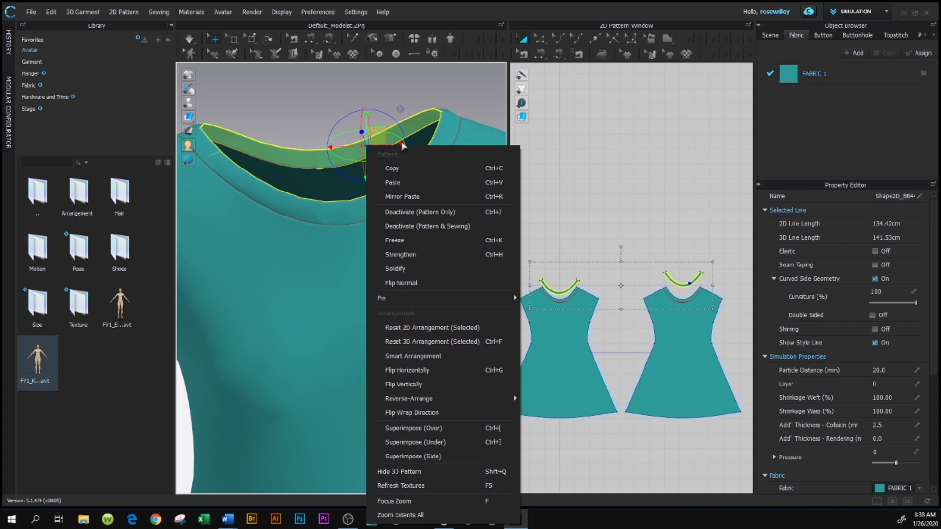
click(435, 442)
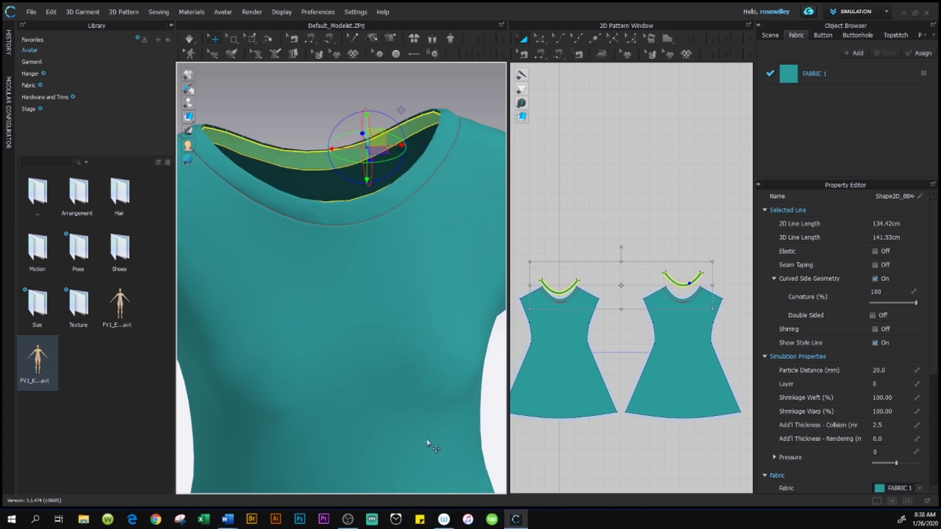
right_drag(307, 196, 334, 202)
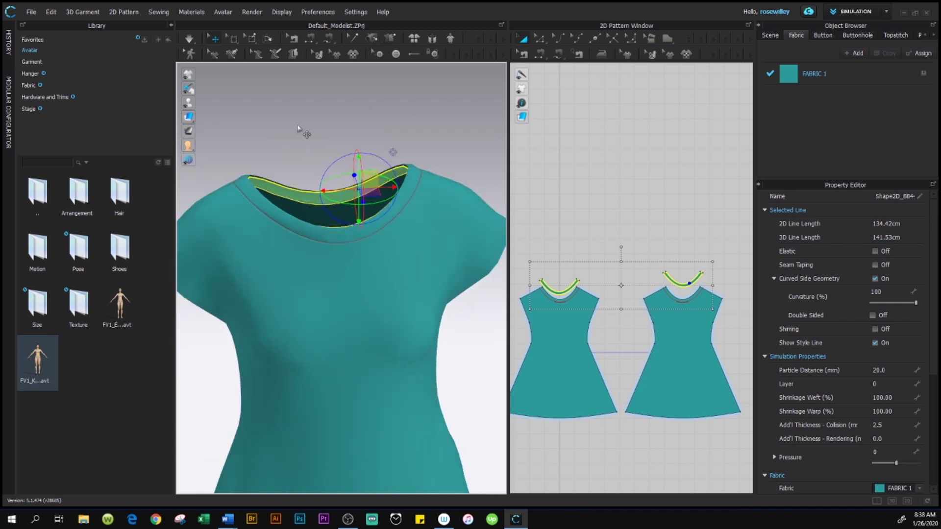
click(366, 160)
scroll(331, 197, down, 1)
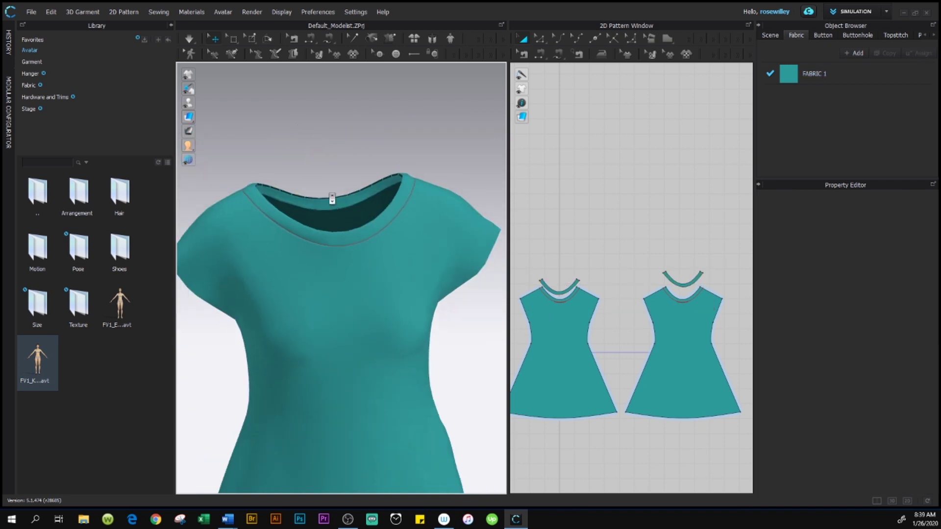
Step: Review the finished neckline and whole dress from the front, side and above
right_drag(356, 214, 350, 306)
right_drag(392, 251, 216, 236)
scroll(310, 236, down, 3)
right_drag(310, 236, 379, 236)
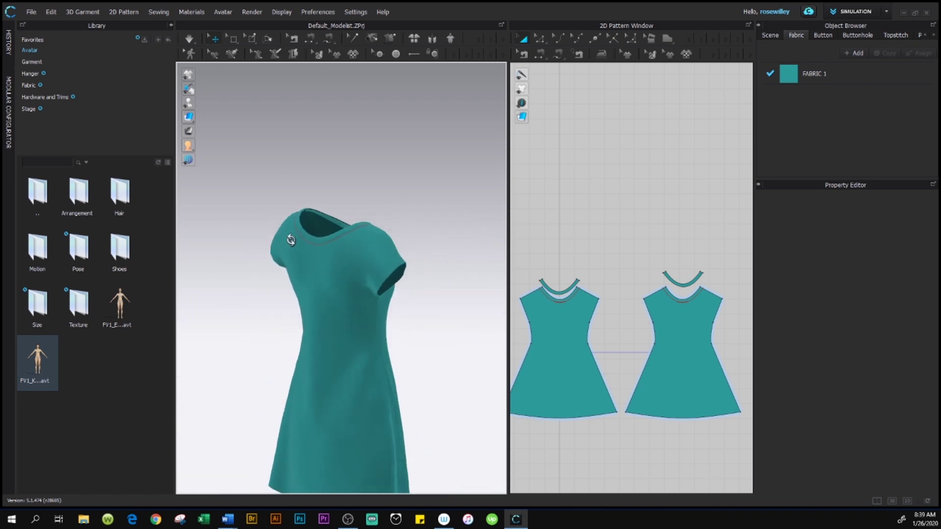
right_drag(291, 240, 417, 343)
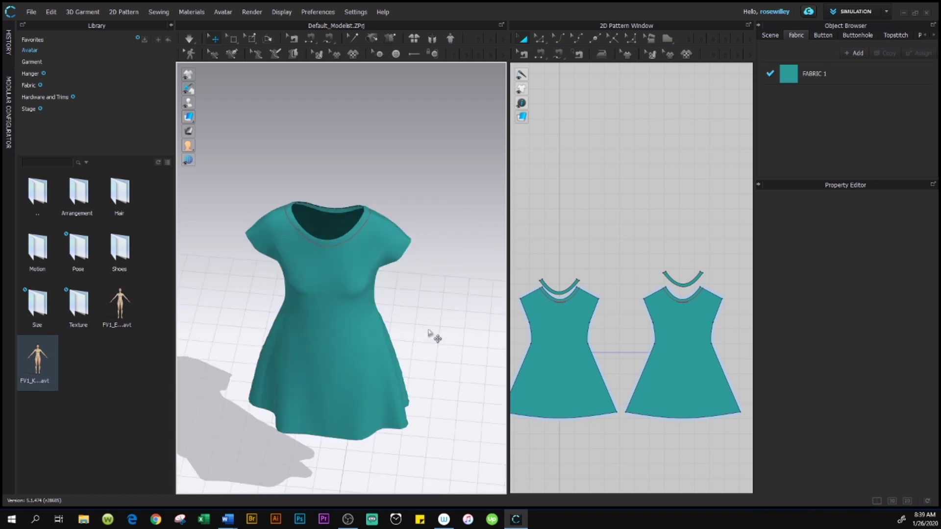